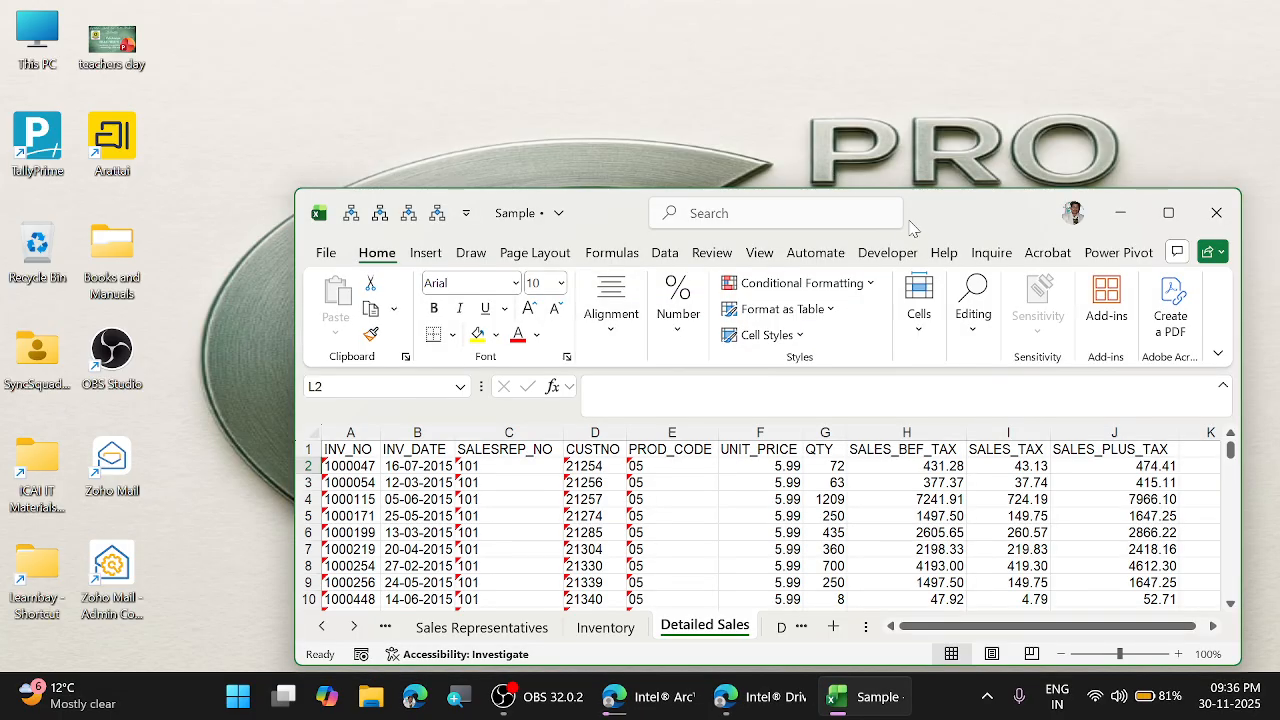
Maximize the workbook window and make the header row of the Detailed Sales sheet bold.
{"action": "left_click", "coordinate": [1172, 213]}
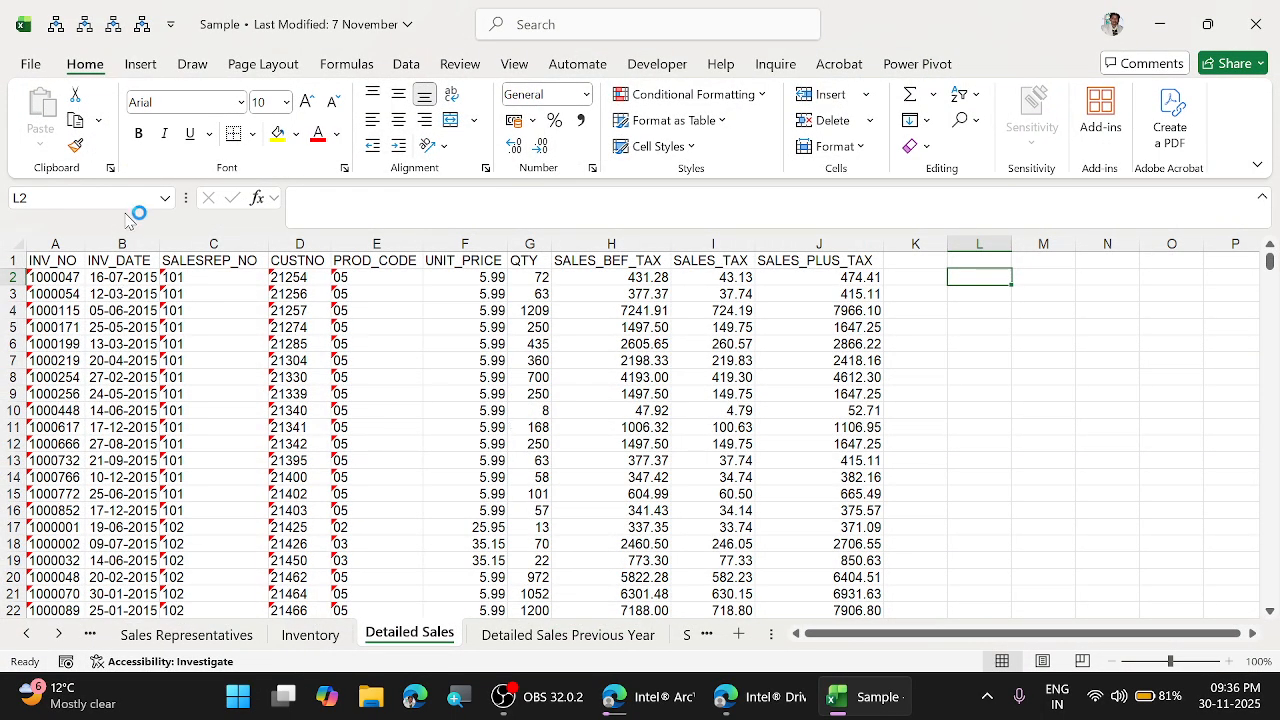
{"action": "left_click", "coordinate": [44, 278]}
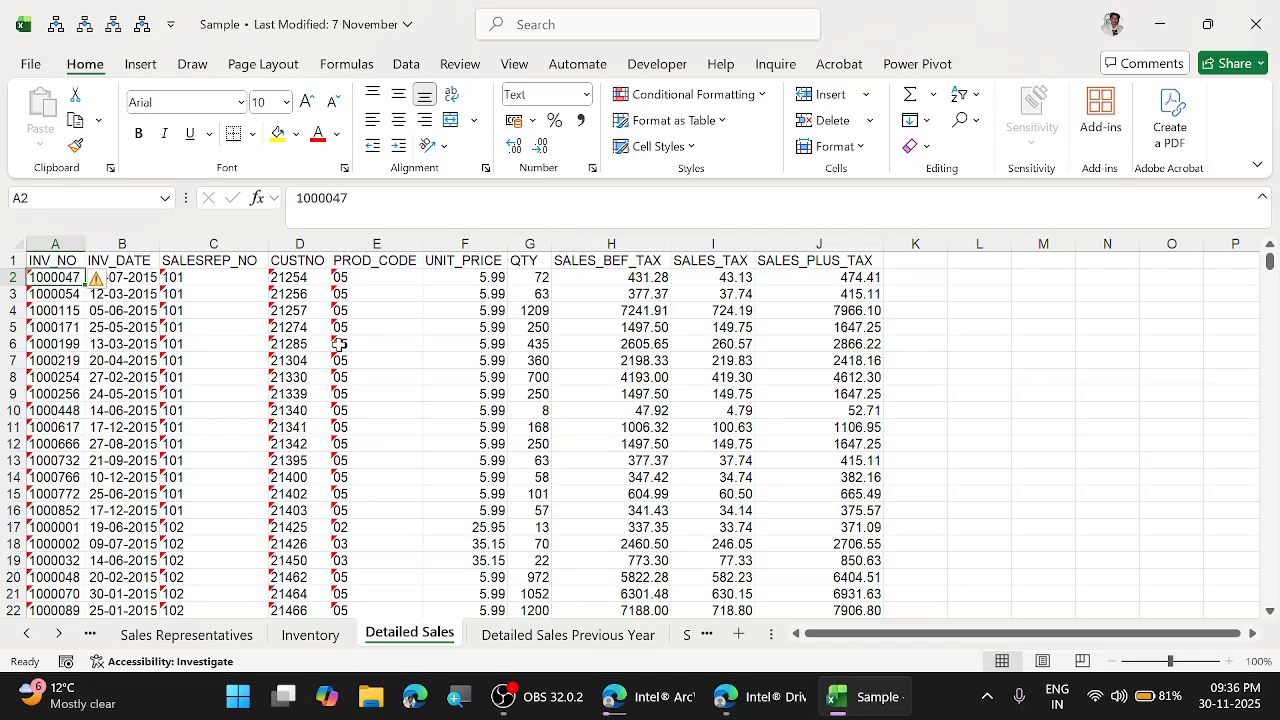
{"action": "left_click", "coordinate": [578, 340]}
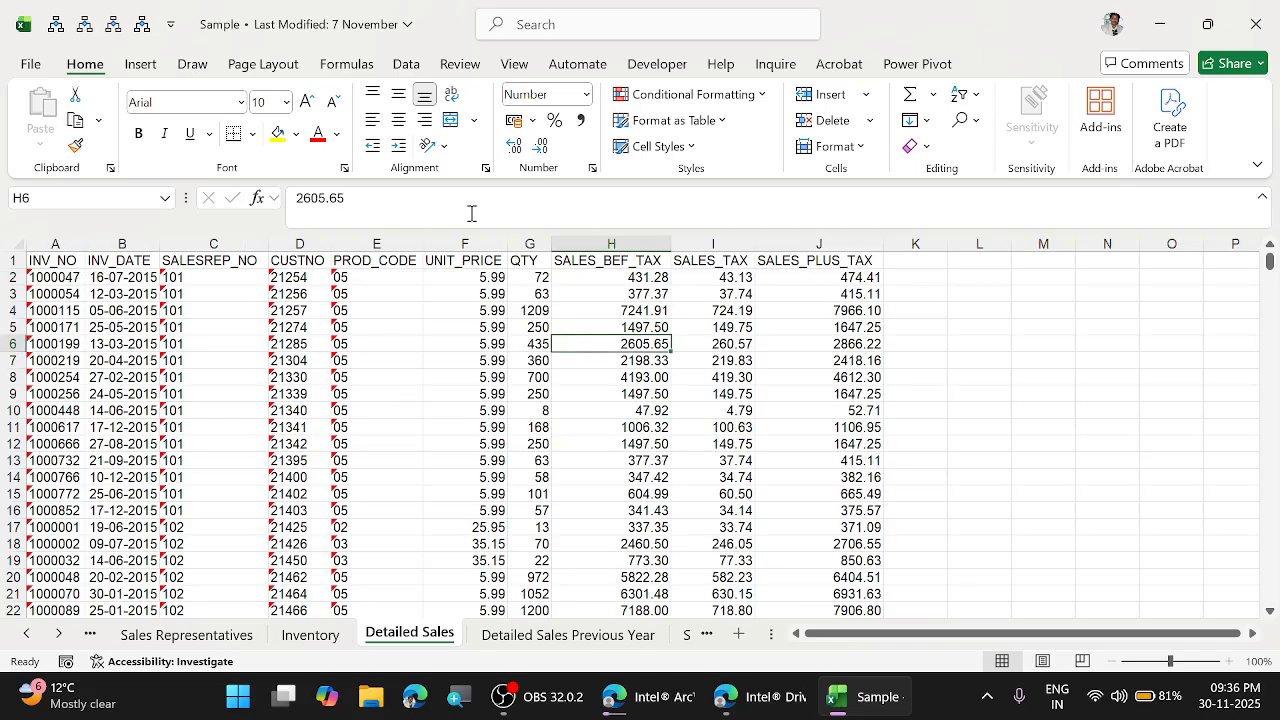
{"action": "left_click", "coordinate": [5, 261]}
{"action": "key", "text": "ctrl+b"}
{"action": "key", "text": "Down"}
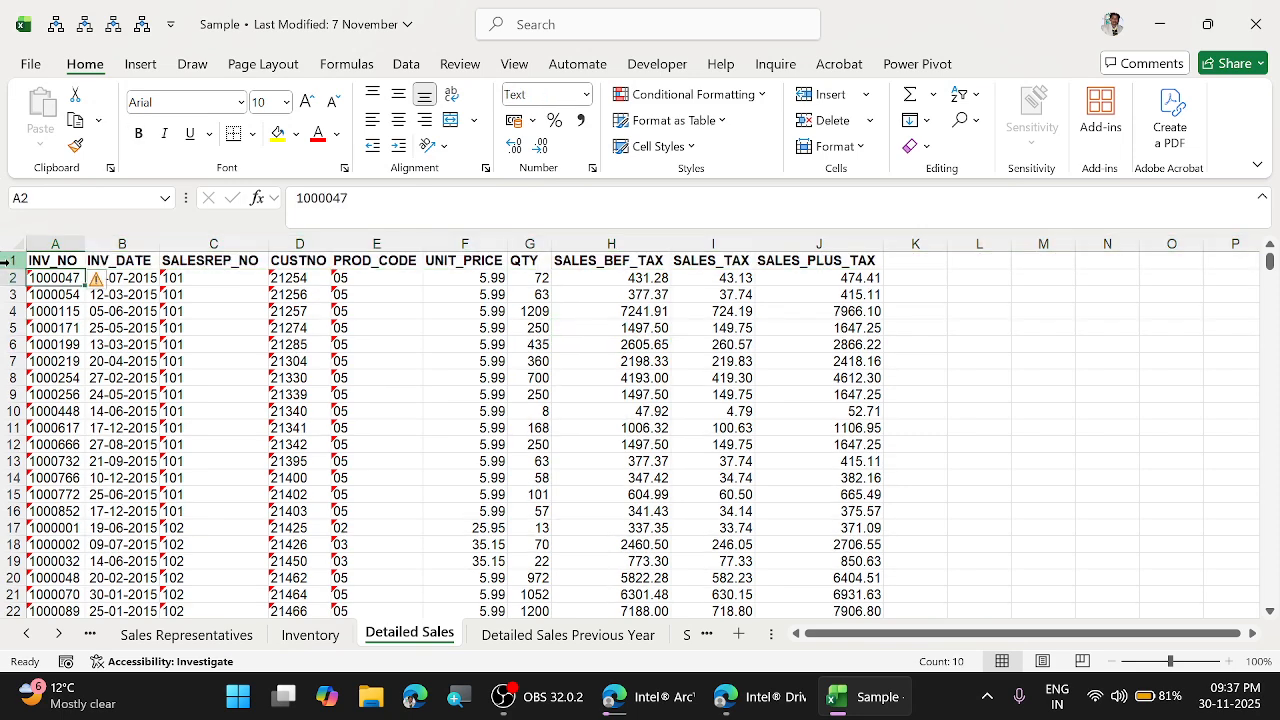
Auto-fit the width of all columns in the Detailed Sales sheet.
{"action": "left_click", "coordinate": [16, 244]}
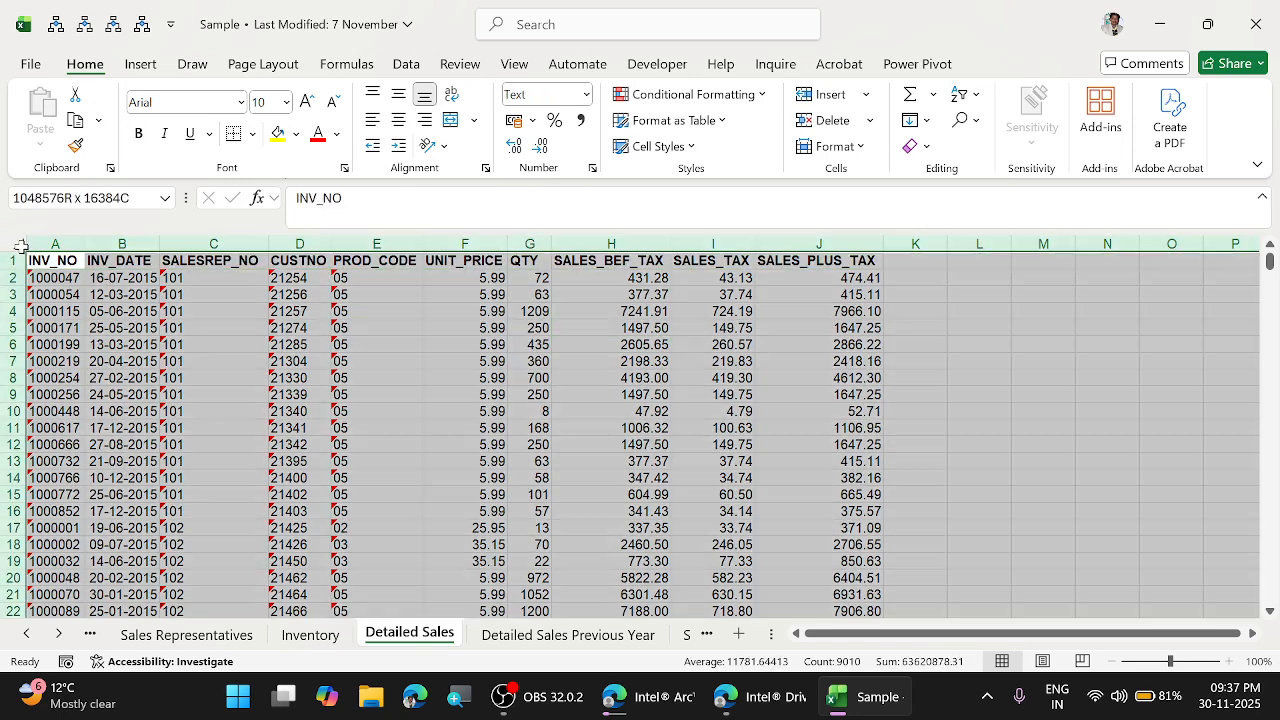
{"action": "double_click", "coordinate": [84, 243]}
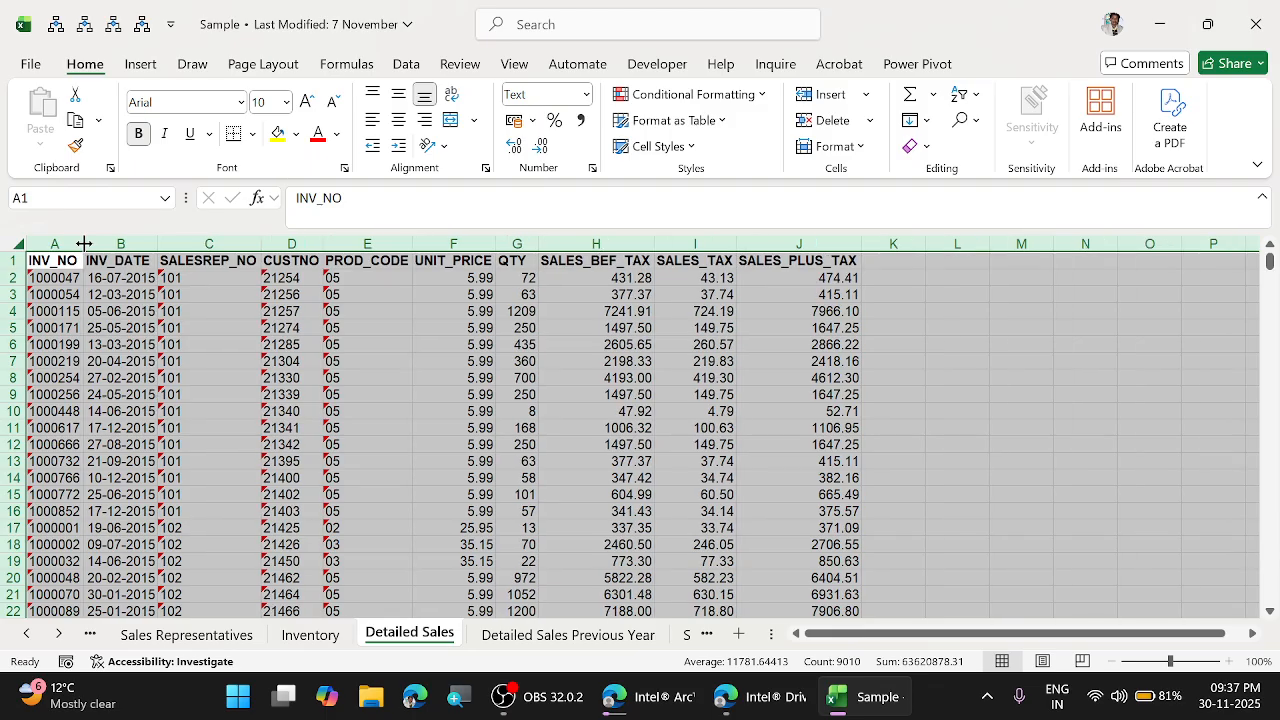
{"action": "left_click", "coordinate": [772, 260]}
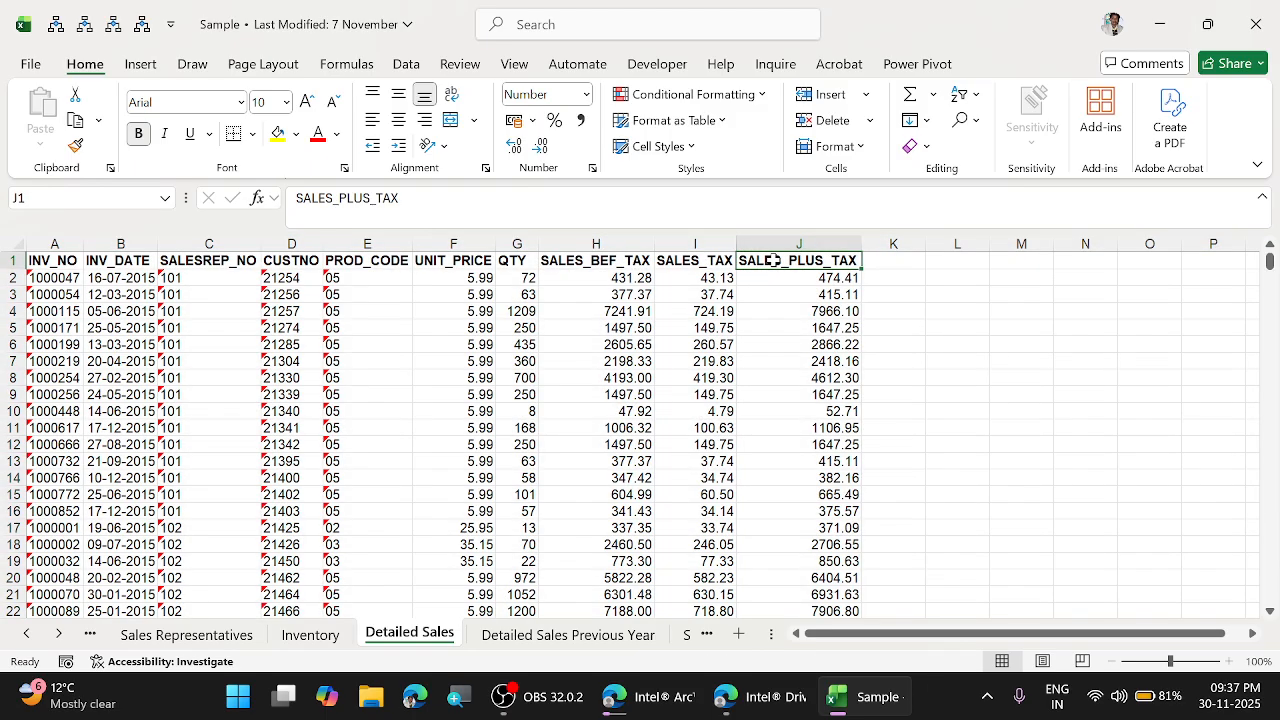
Review the sales, tax, product code and unit price column headers, and save the workbook.
{"action": "left_click", "coordinate": [560, 262]}
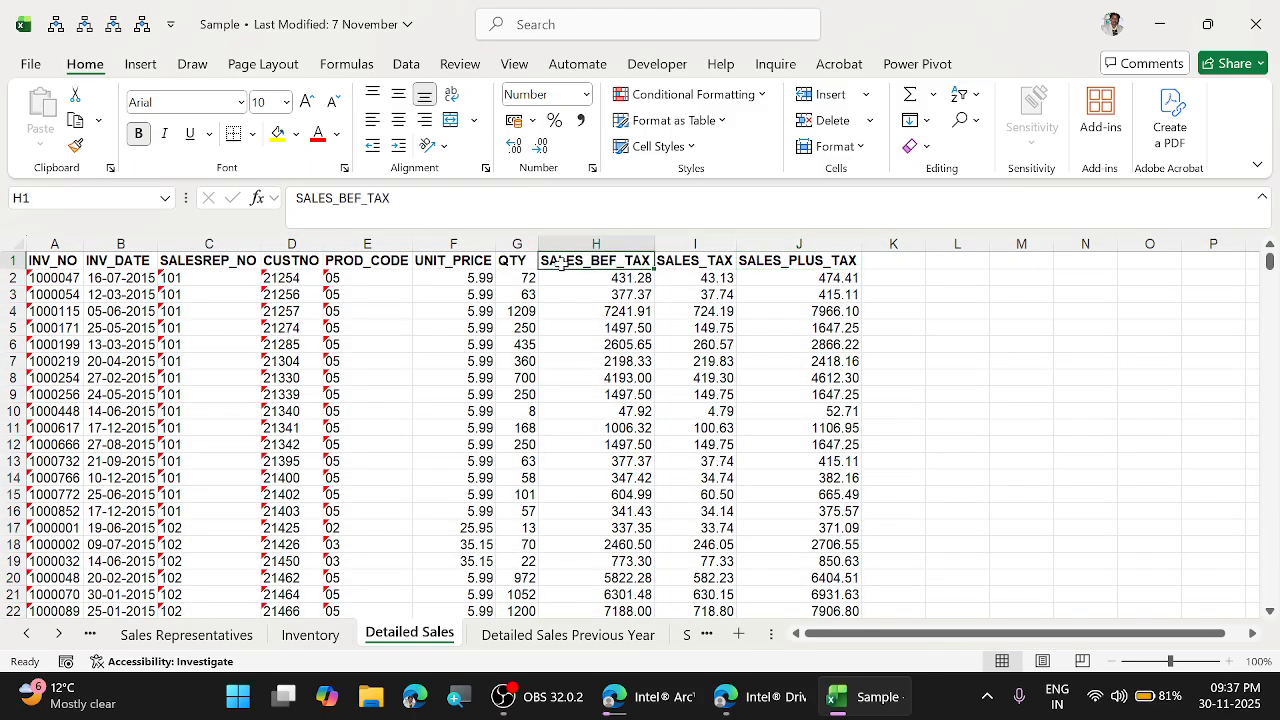
{"action": "left_click", "coordinate": [666, 262]}
{"action": "left_click", "coordinate": [780, 262]}
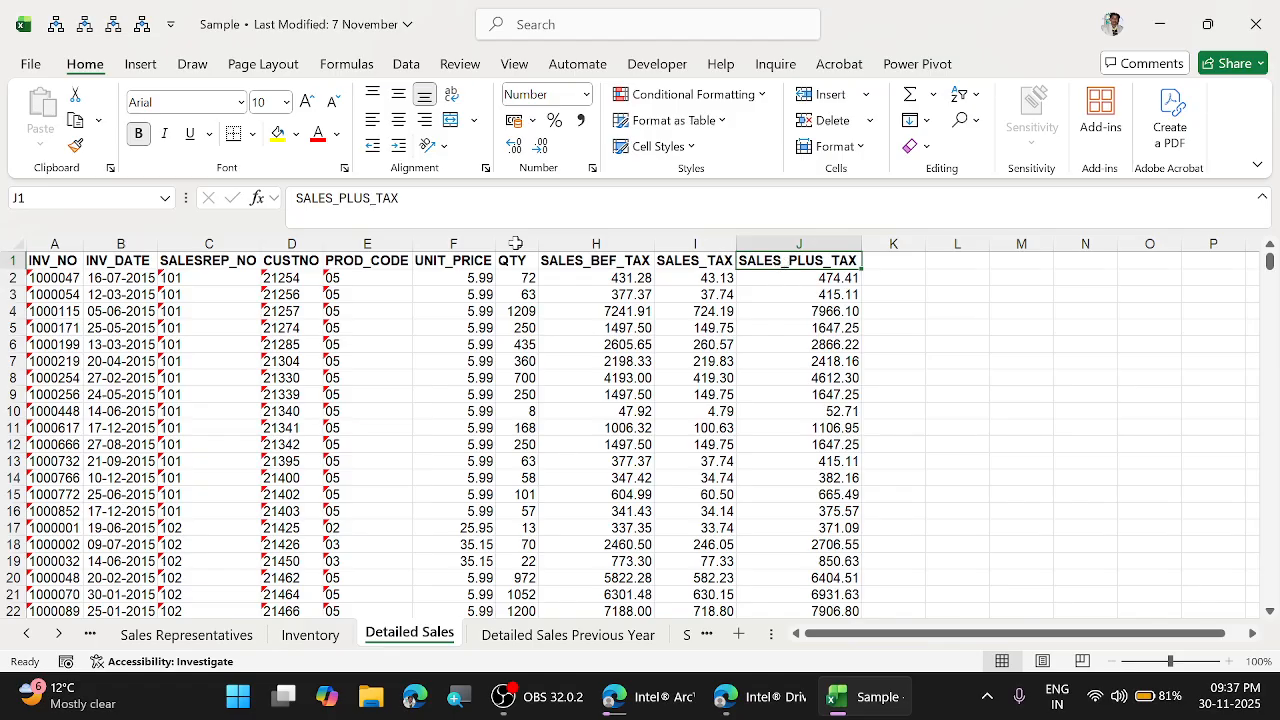
{"action": "left_click", "coordinate": [407, 260]}
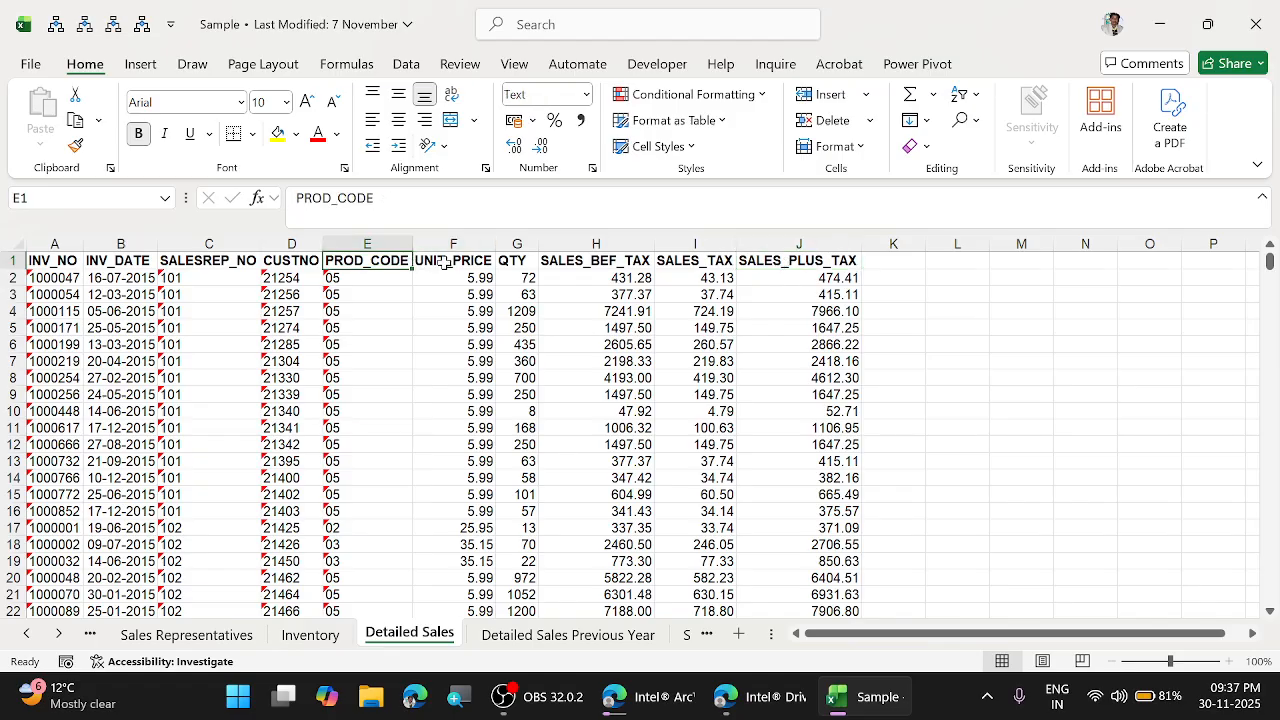
{"action": "left_click", "coordinate": [444, 262]}
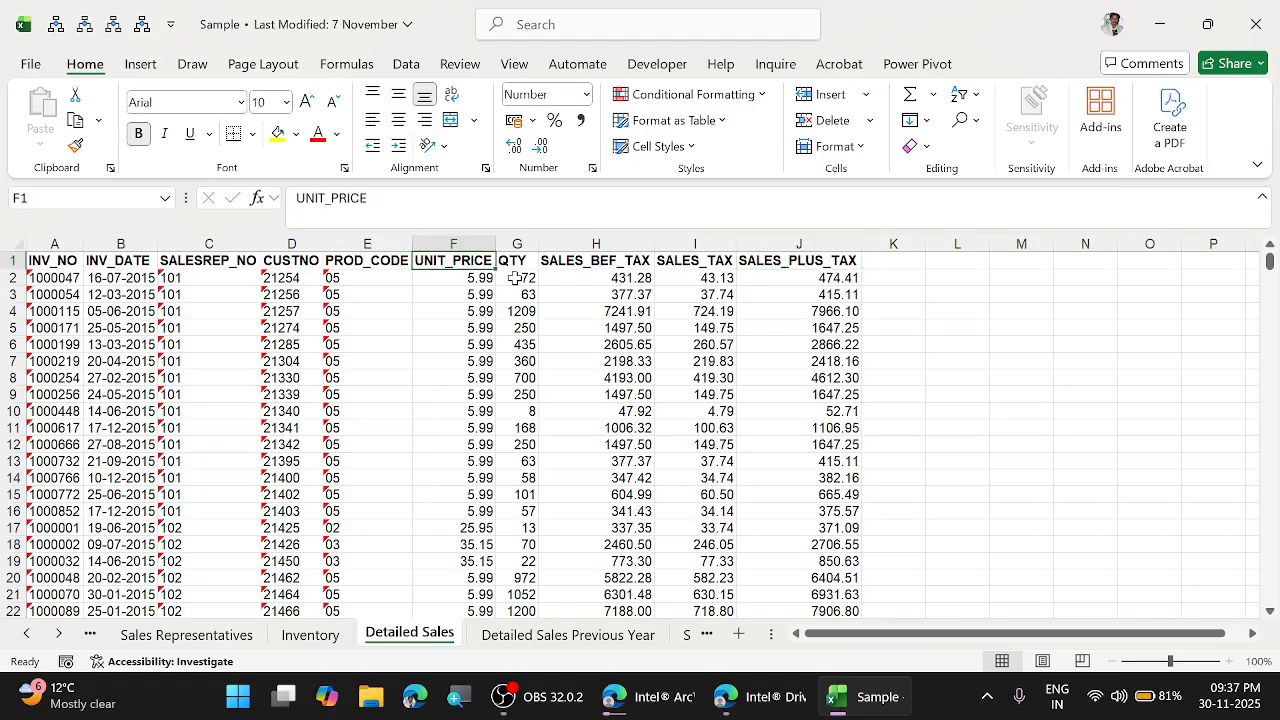
{"action": "key", "text": "ctrl+s"}
{"action": "left_click", "coordinate": [355, 297]}
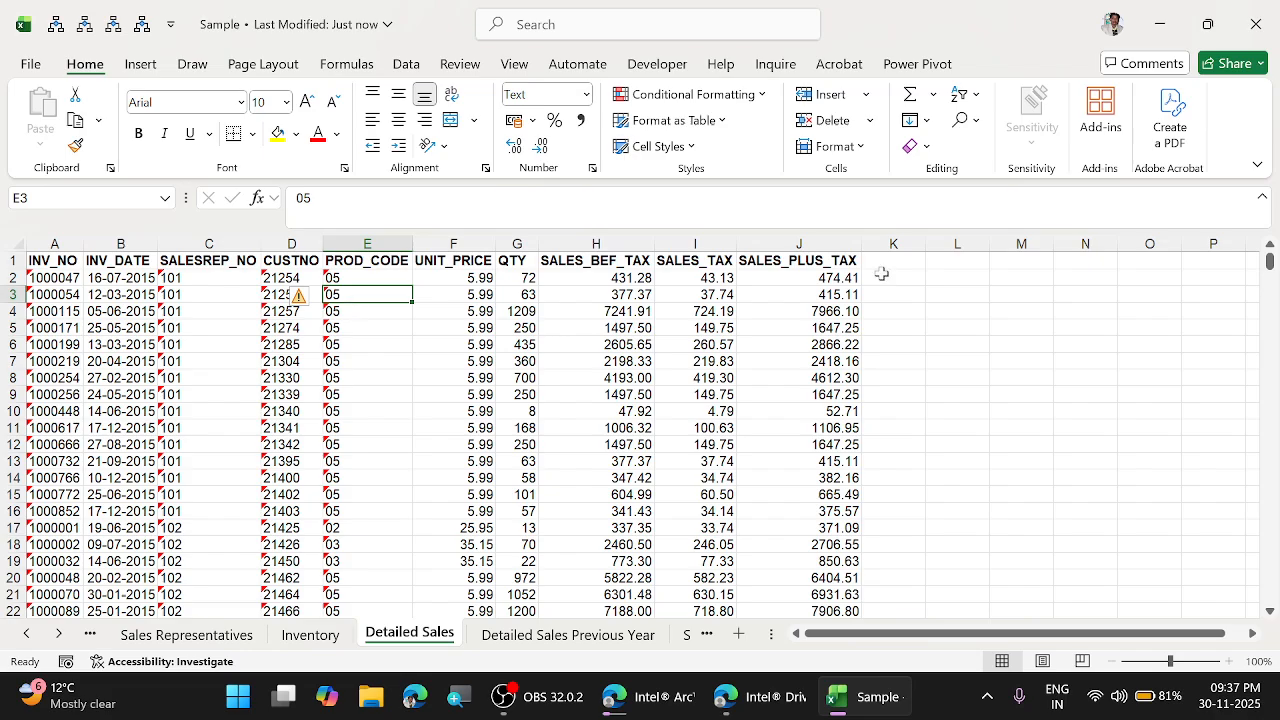
Enter the heading Prod_Code in cell L4 and widen column L to fit it.
{"action": "left_click", "coordinate": [948, 310]}
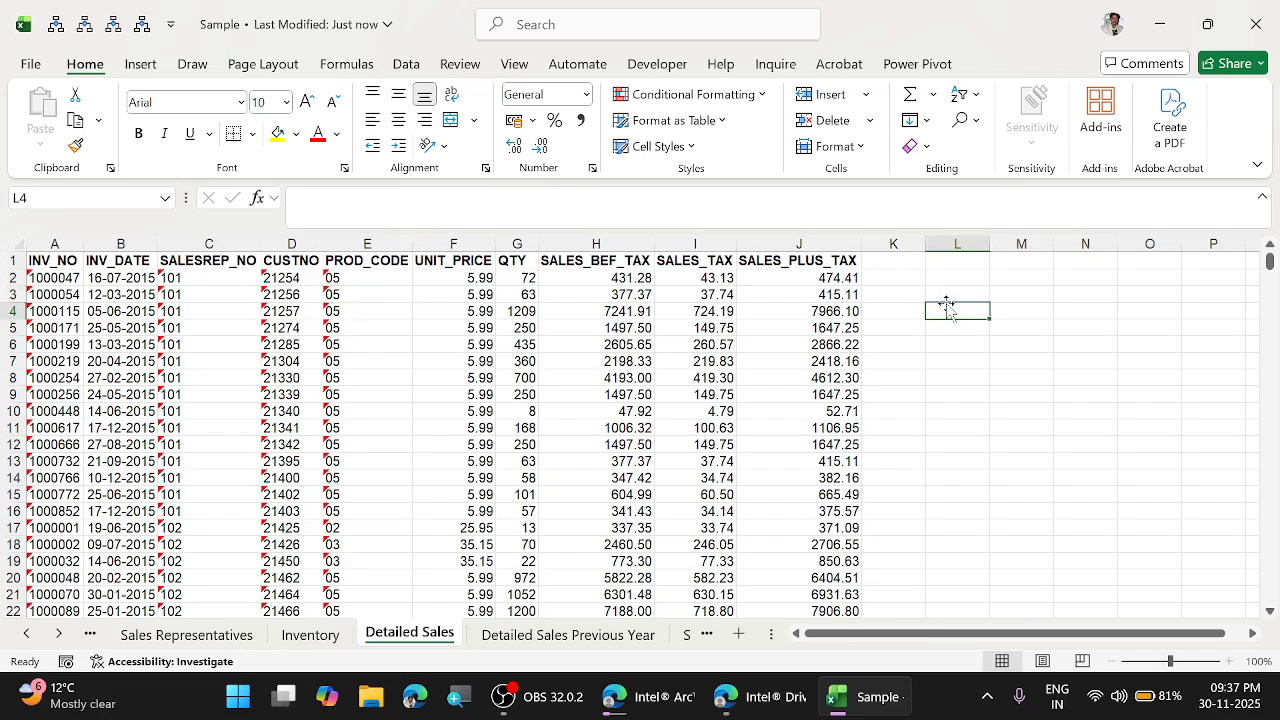
{"action": "type", "text": "Prod"}
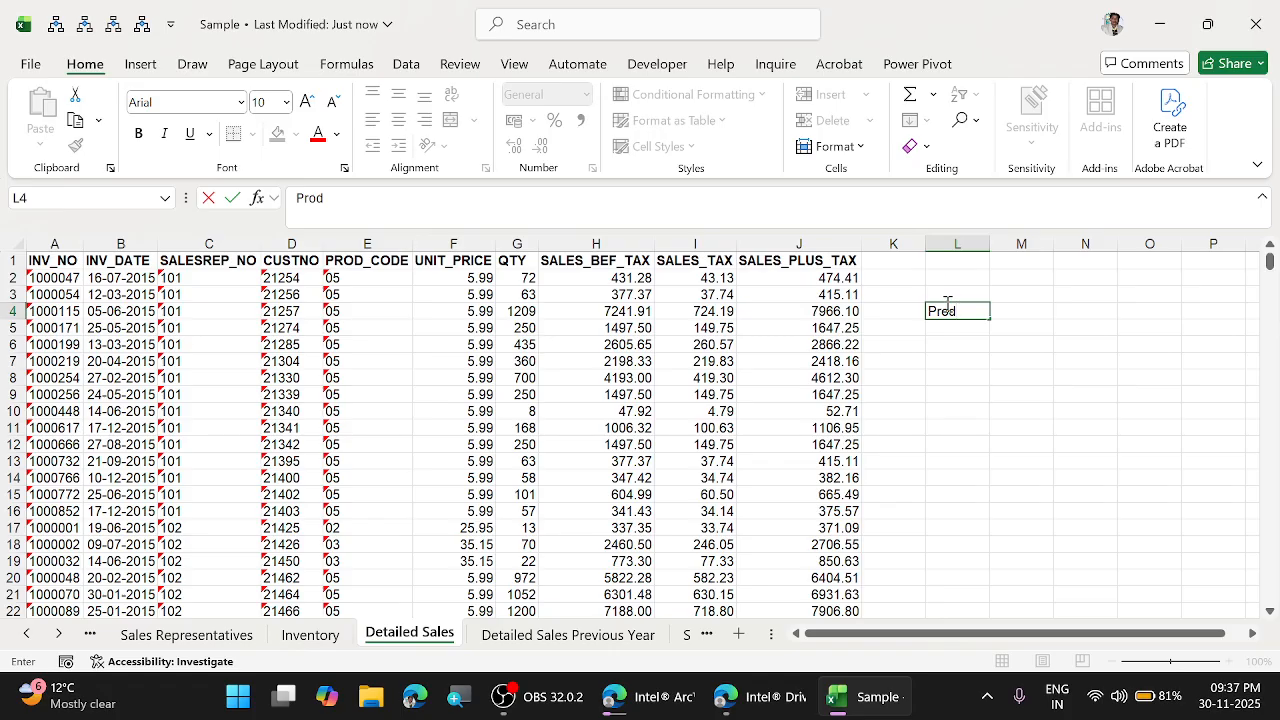
{"action": "type", "text": "_Code"}
{"action": "key", "text": "ctrl+Return"}
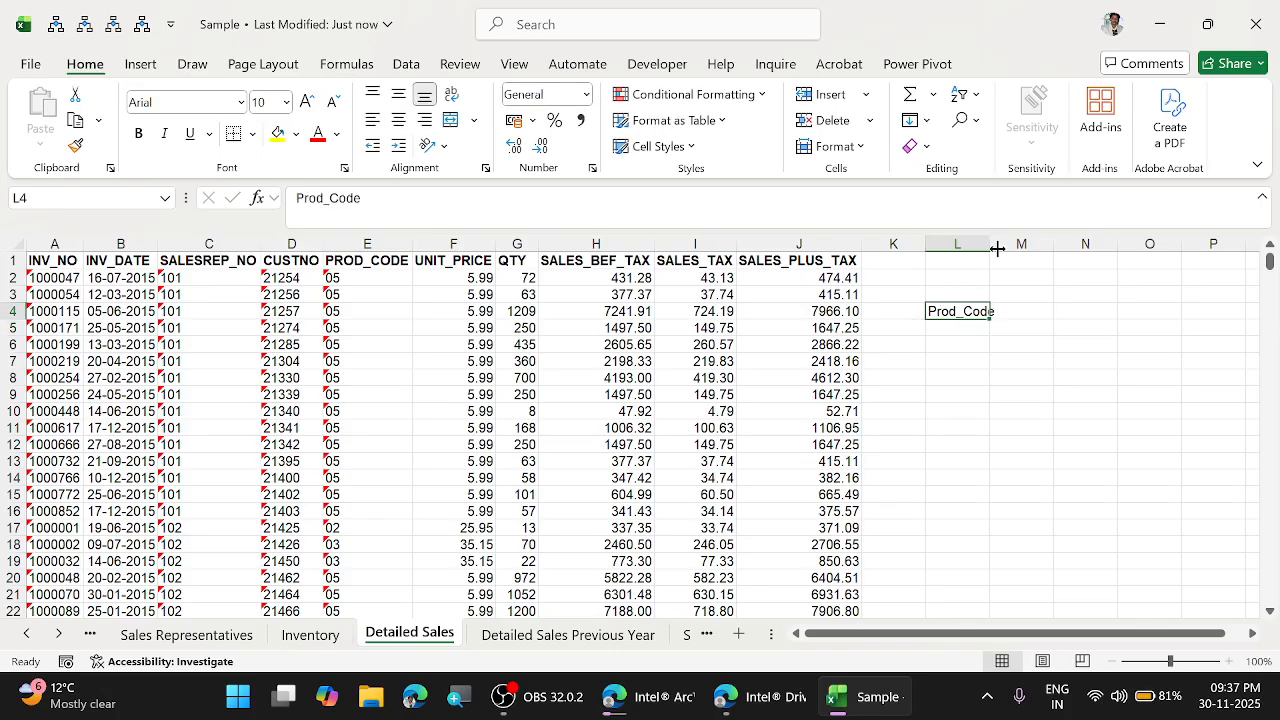
{"action": "left_click_drag", "start_coordinate": [990, 244], "coordinate": [998, 244]}
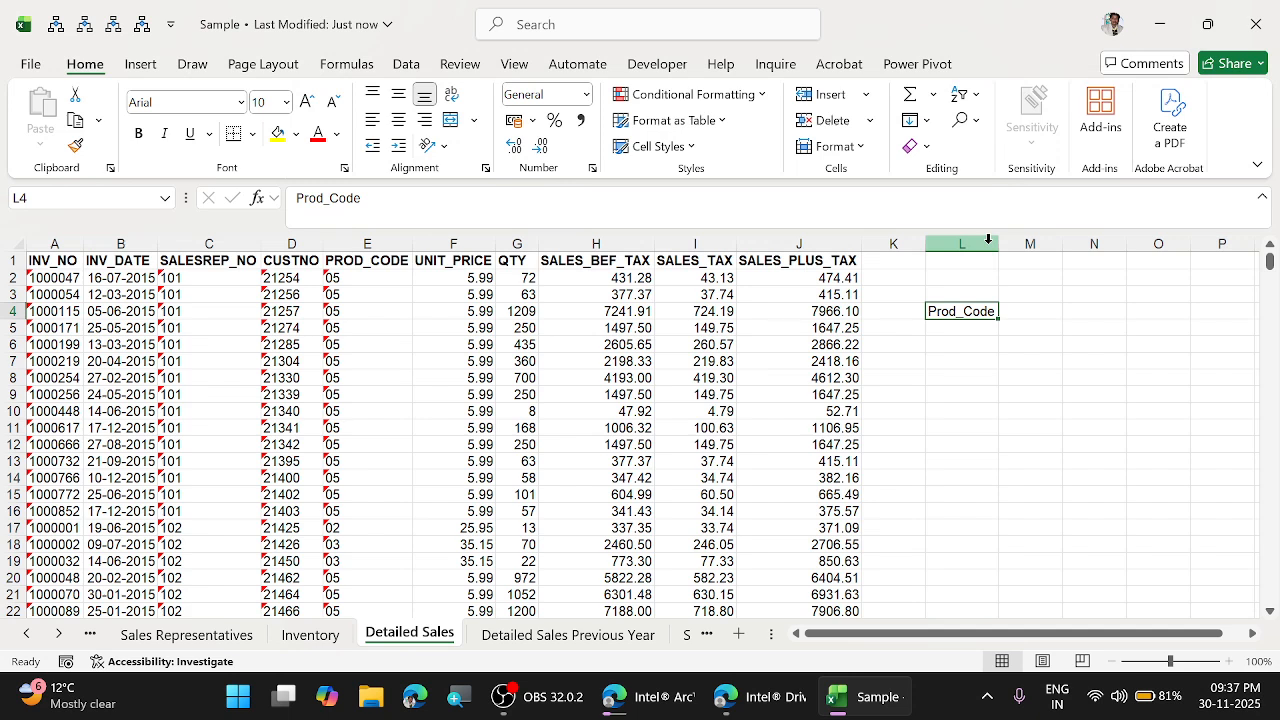
Move the Prod_Code heading to cell L1 and format it bold, with column L widened to fit.
{"action": "key", "text": "ctrl+x"}
{"action": "key", "text": "Up"}
{"action": "key", "text": "Up"}
{"action": "key", "text": "Up"}
{"action": "key", "text": "ctrl+v"}
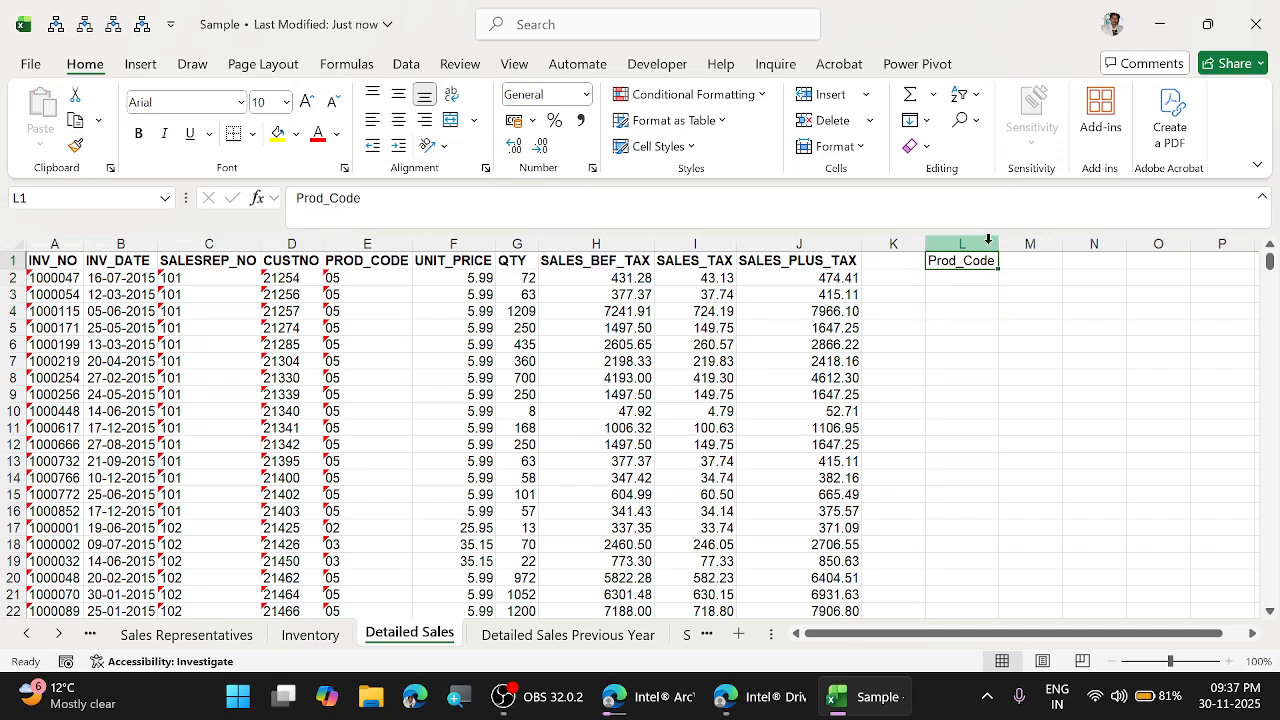
{"action": "key", "text": "ctrl+b"}
{"action": "key", "text": "Right"}
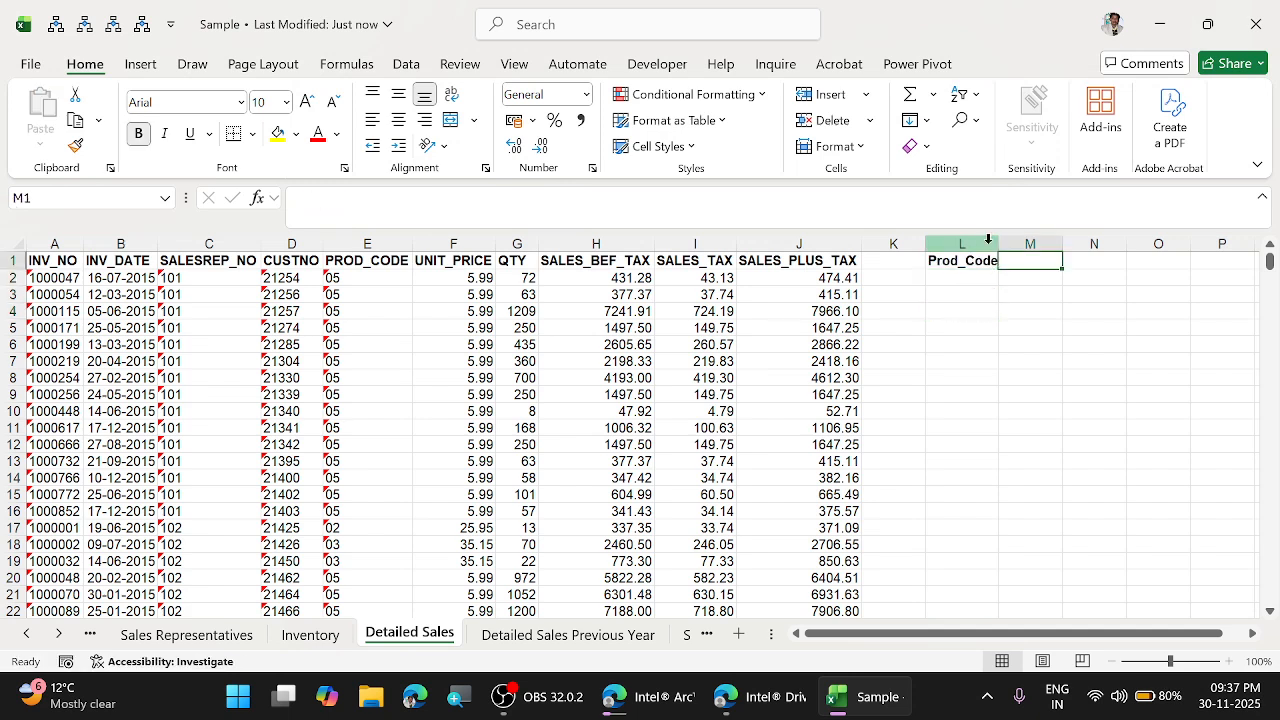
{"action": "left_click_drag", "start_coordinate": [998, 244], "coordinate": [1001, 244]}
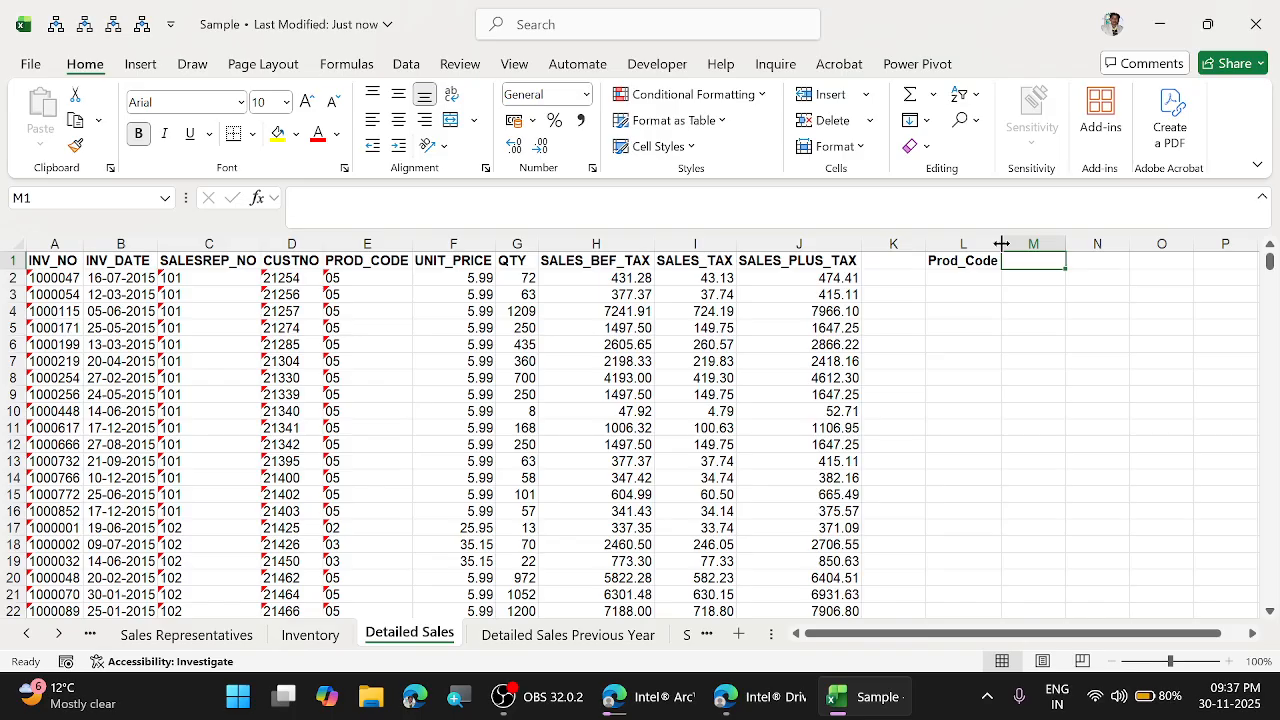
Enter the heading SBT_Value in cell M1 and widen column M to fit it.
{"action": "type", "text": "SBT"}
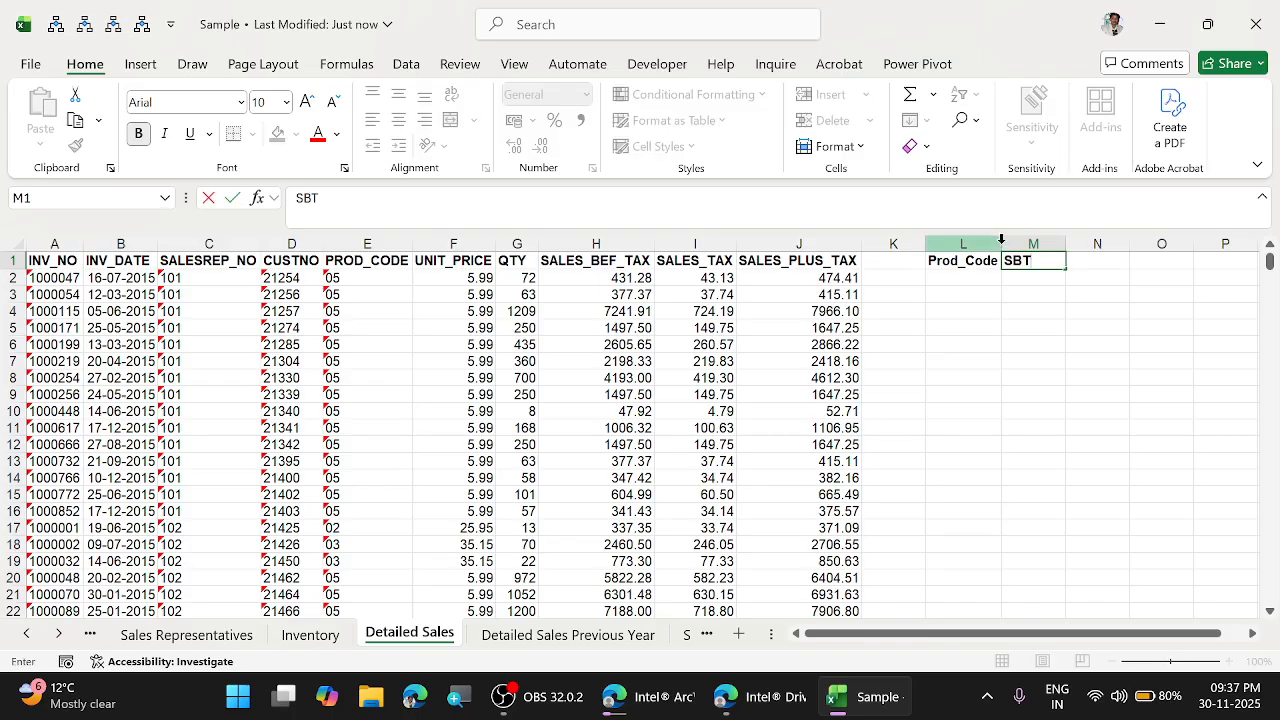
{"action": "type", "text": "_Value"}
{"action": "left_click", "coordinate": [1036, 244]}
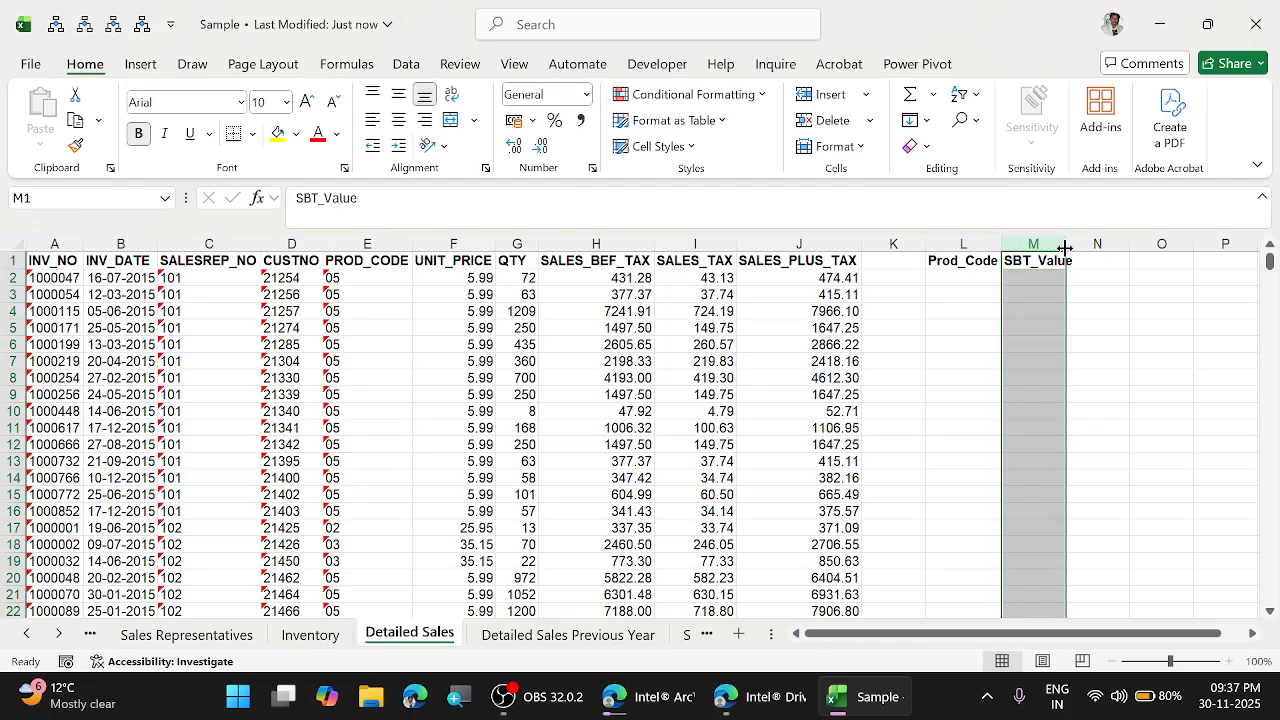
{"action": "left_click_drag", "start_coordinate": [1065, 247], "coordinate": [1077, 247]}
Enter product code 05 as text in cell L2 under the Prod_Code heading.
{"action": "left_click", "coordinate": [966, 278]}
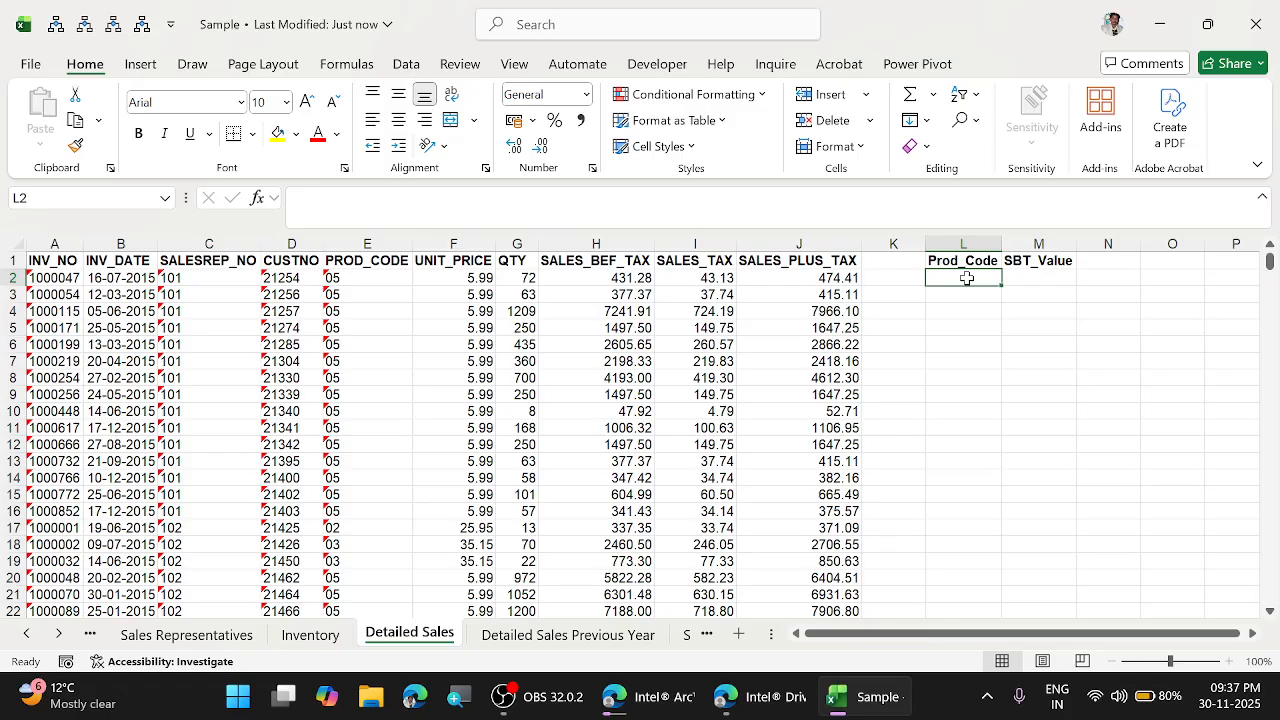
{"action": "type", "text": "'05"}
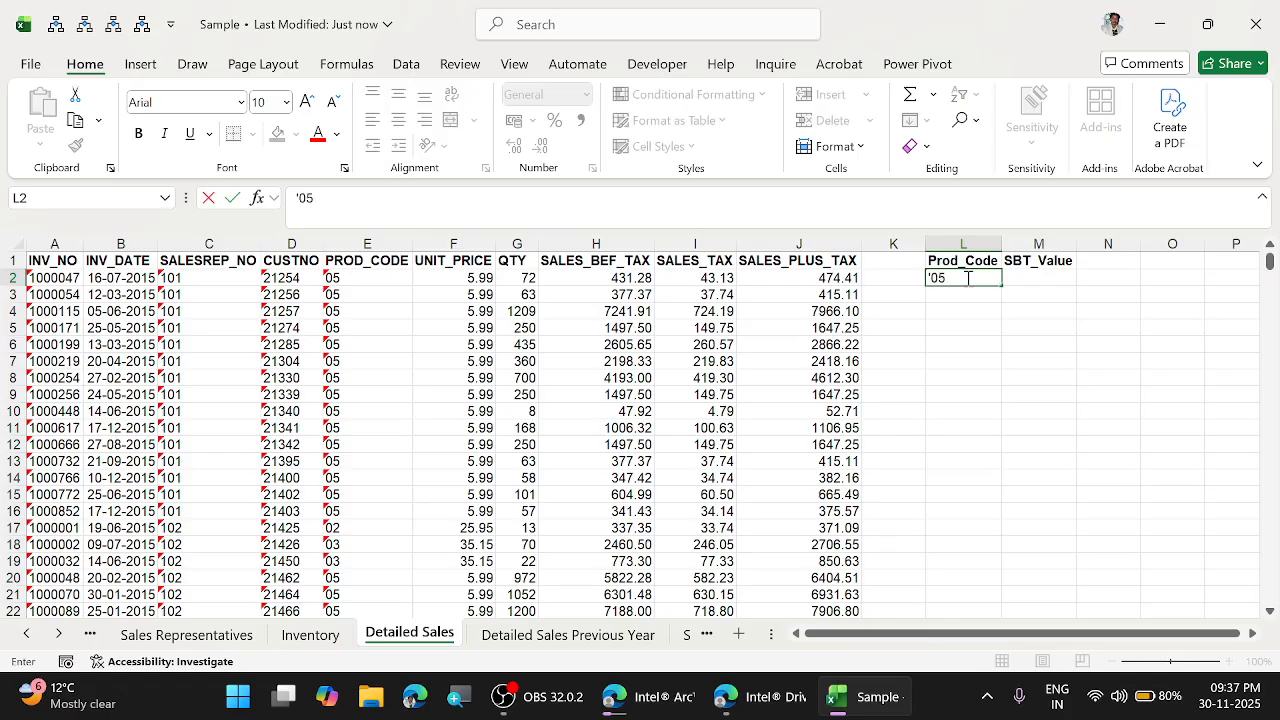
{"action": "key", "text": "Return"}
{"action": "left_click", "coordinate": [966, 278]}
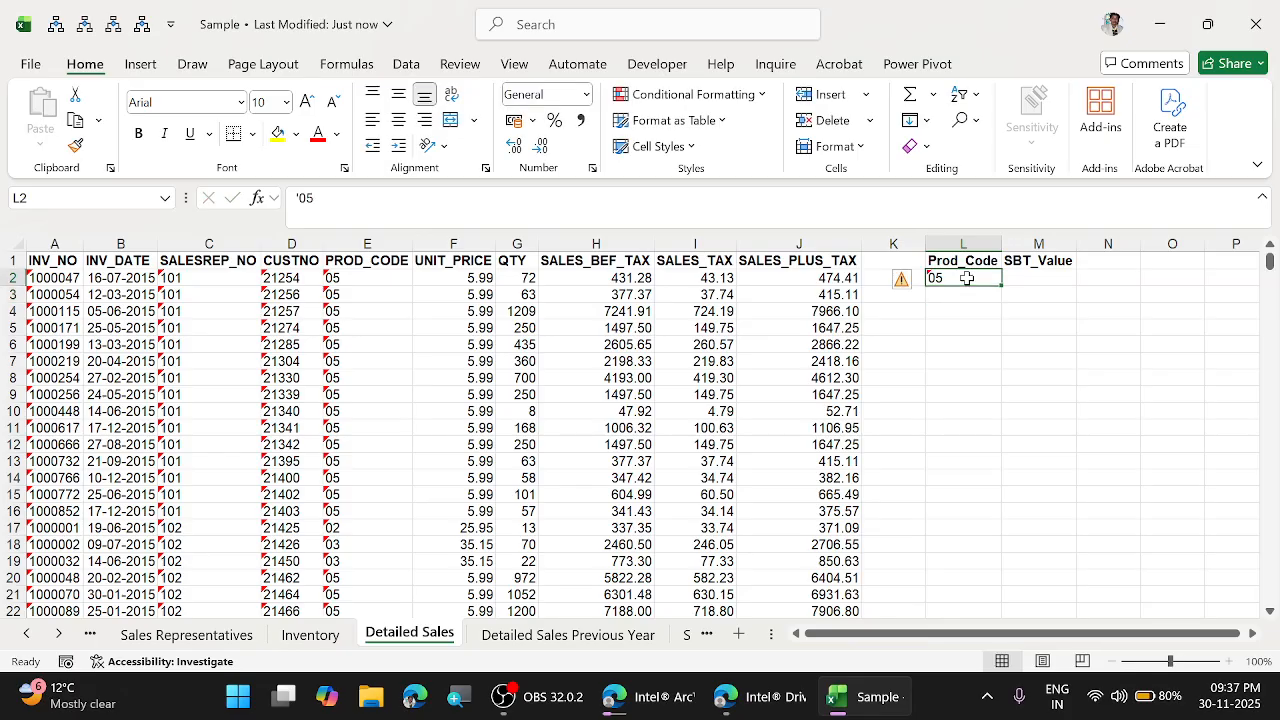
Start a SUMIFS formula in cell M2 with the SALES_BEF_TAX column, H1:H901, as the sum range.
{"action": "key", "text": "Right"}
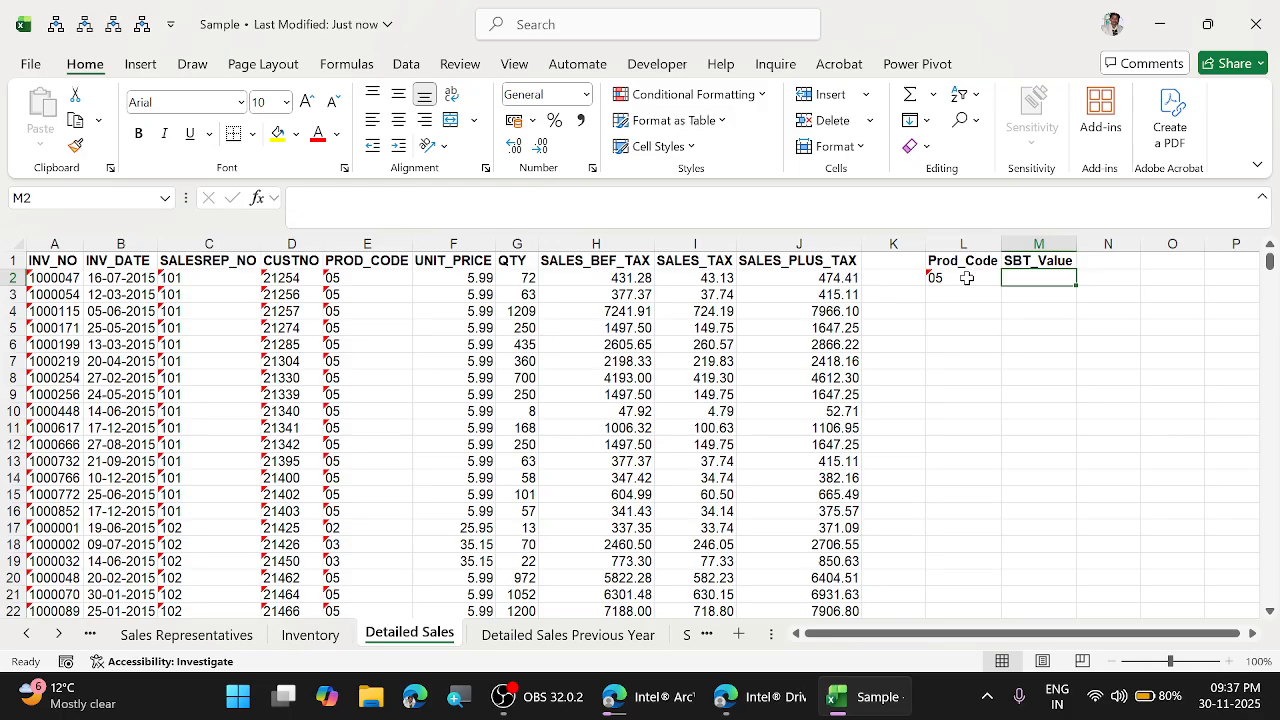
{"action": "type", "text": "="}
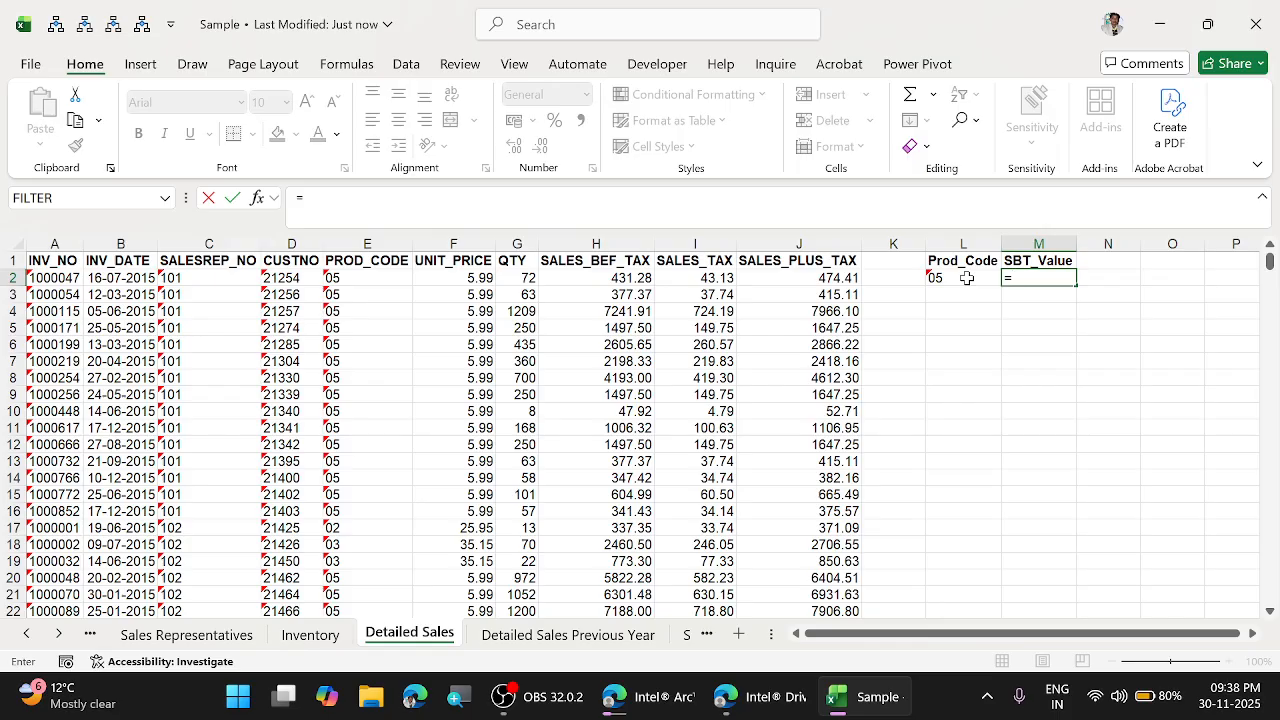
{"action": "type", "text": "sumi"}
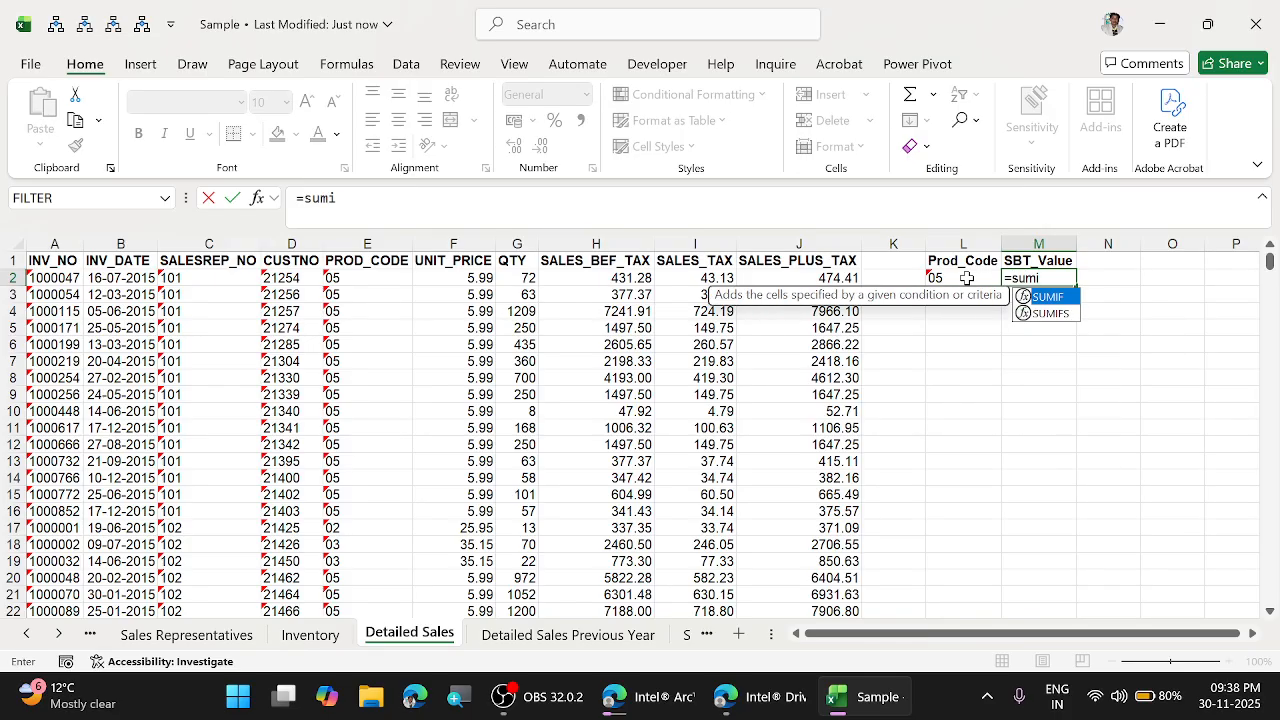
{"action": "type", "text": "fs"}
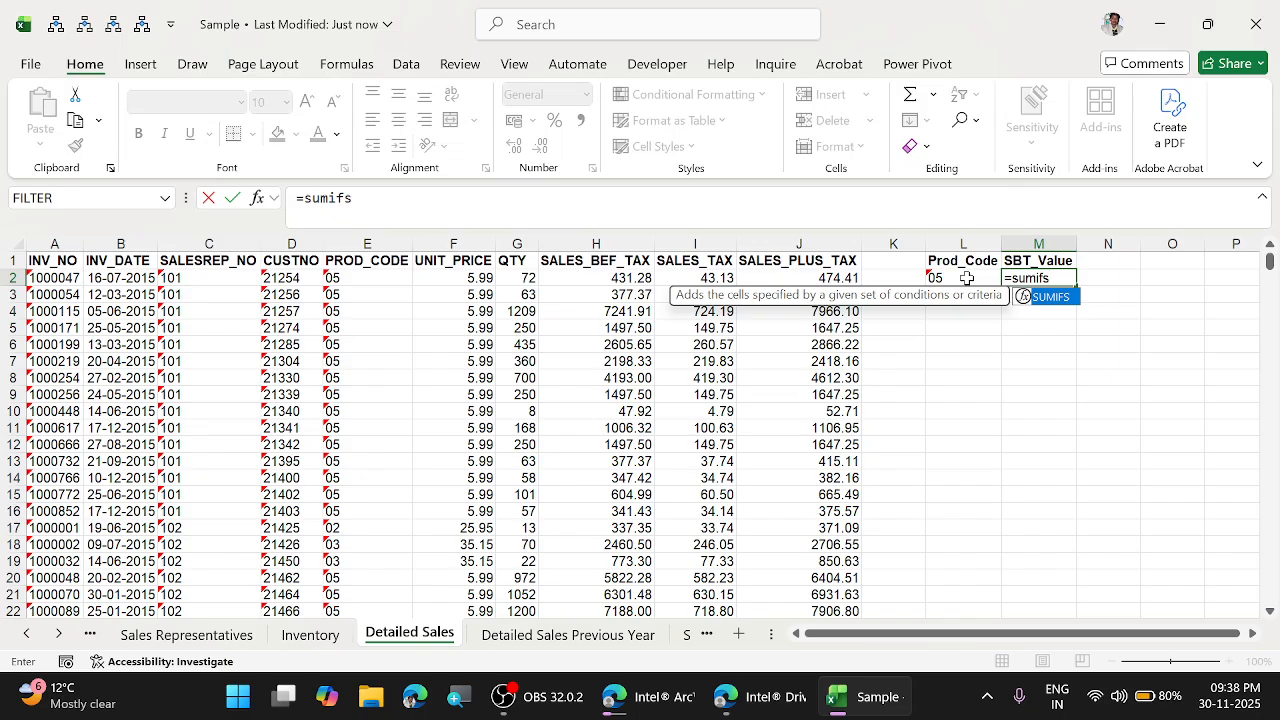
{"action": "type", "text": "("}
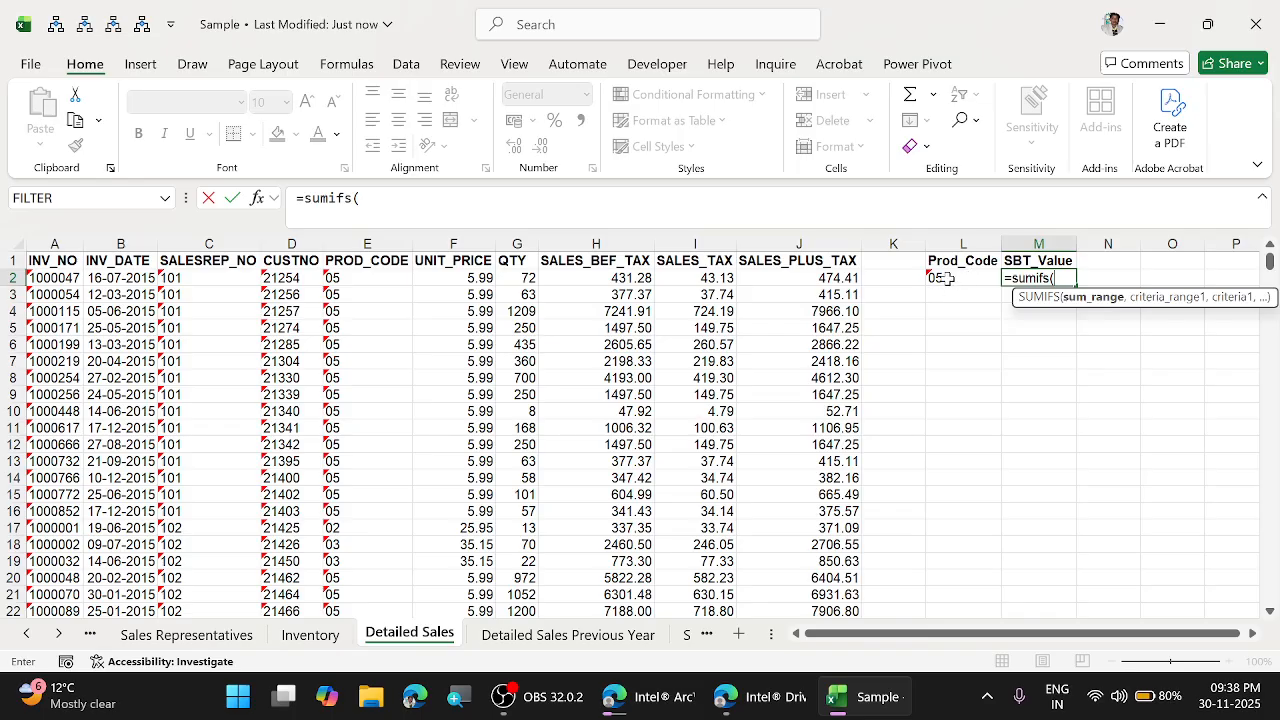
{"action": "left_click", "coordinate": [589, 262]}
{"action": "key", "text": "ctrl+shift+Down"}
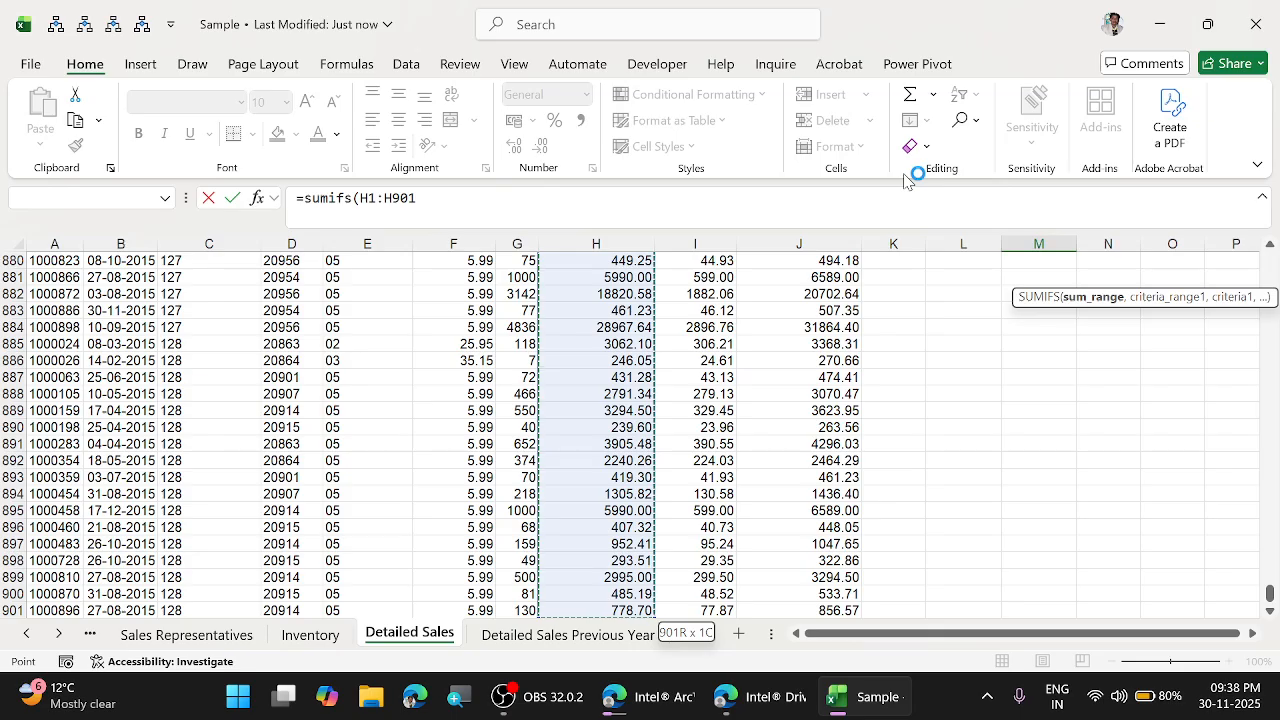
Add the PROD_CODE column, E1:E901, as the first criteria range of the SUMIFS formula in M2.
{"action": "type", "text": ","}
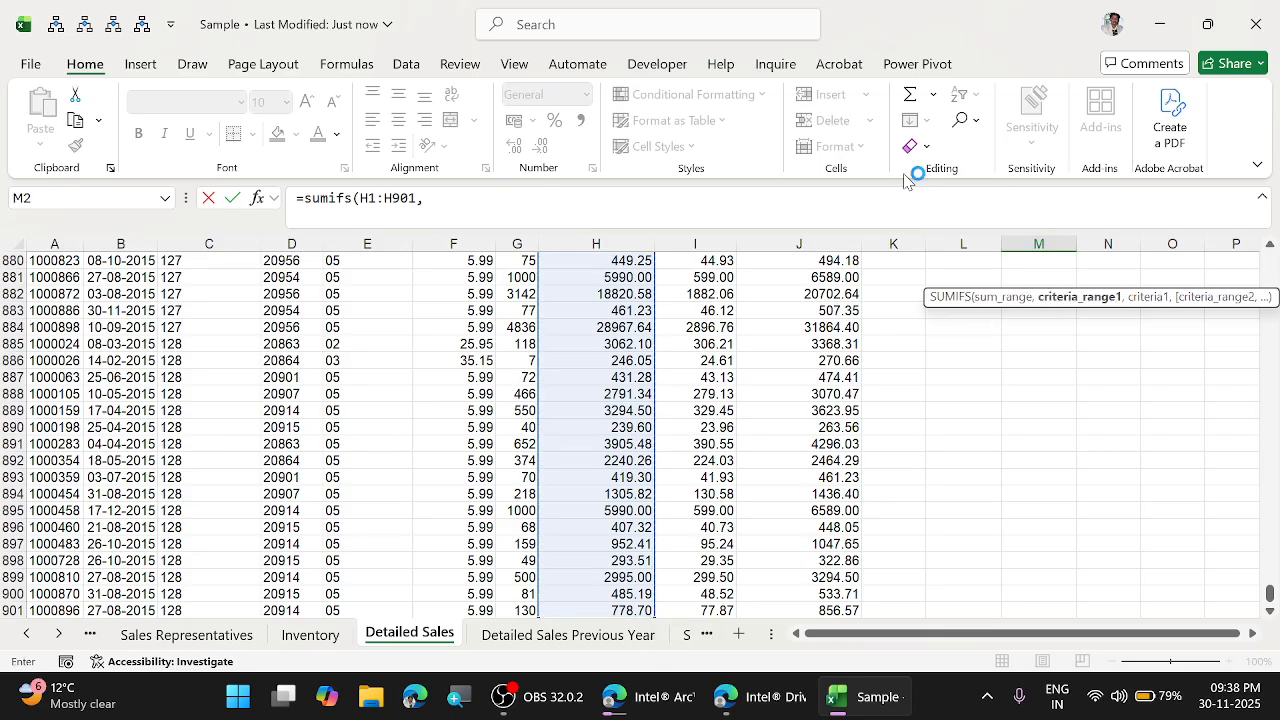
{"action": "left_click", "coordinate": [343, 311]}
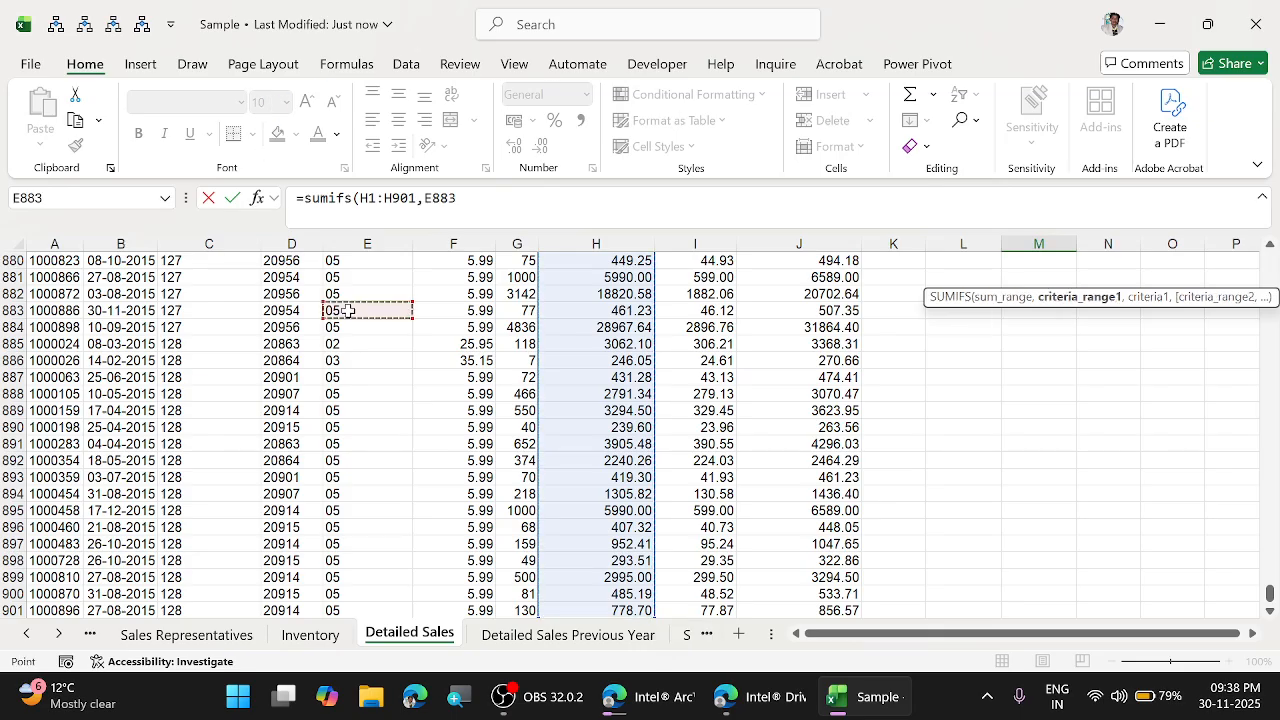
{"action": "key", "text": "ctrl+Up"}
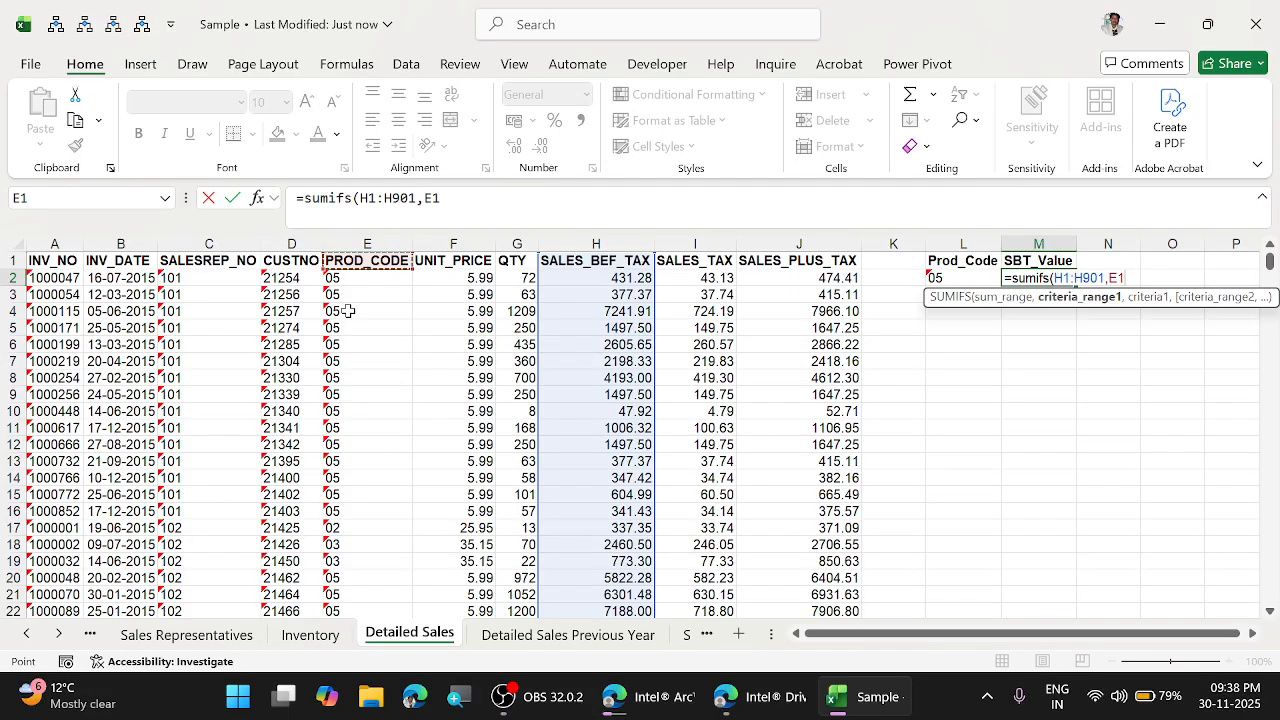
{"action": "key", "text": "ctrl+shift+Down"}
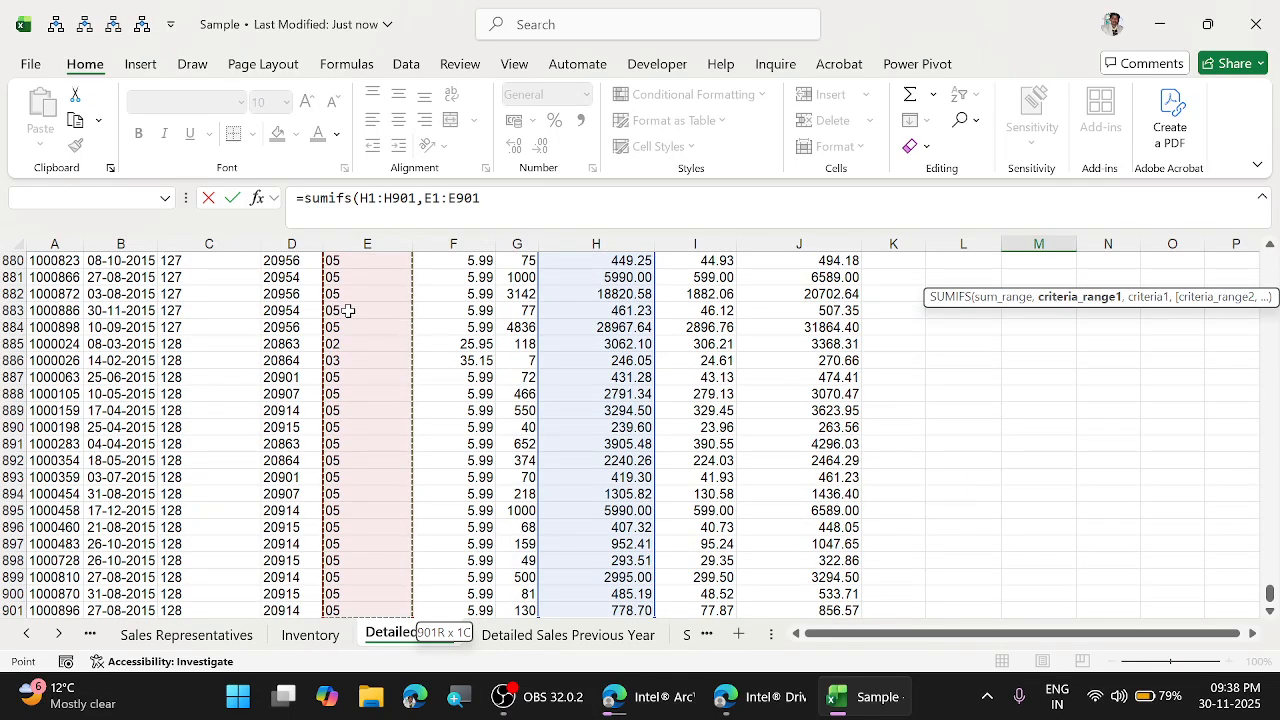
{"action": "type", "text": ","}
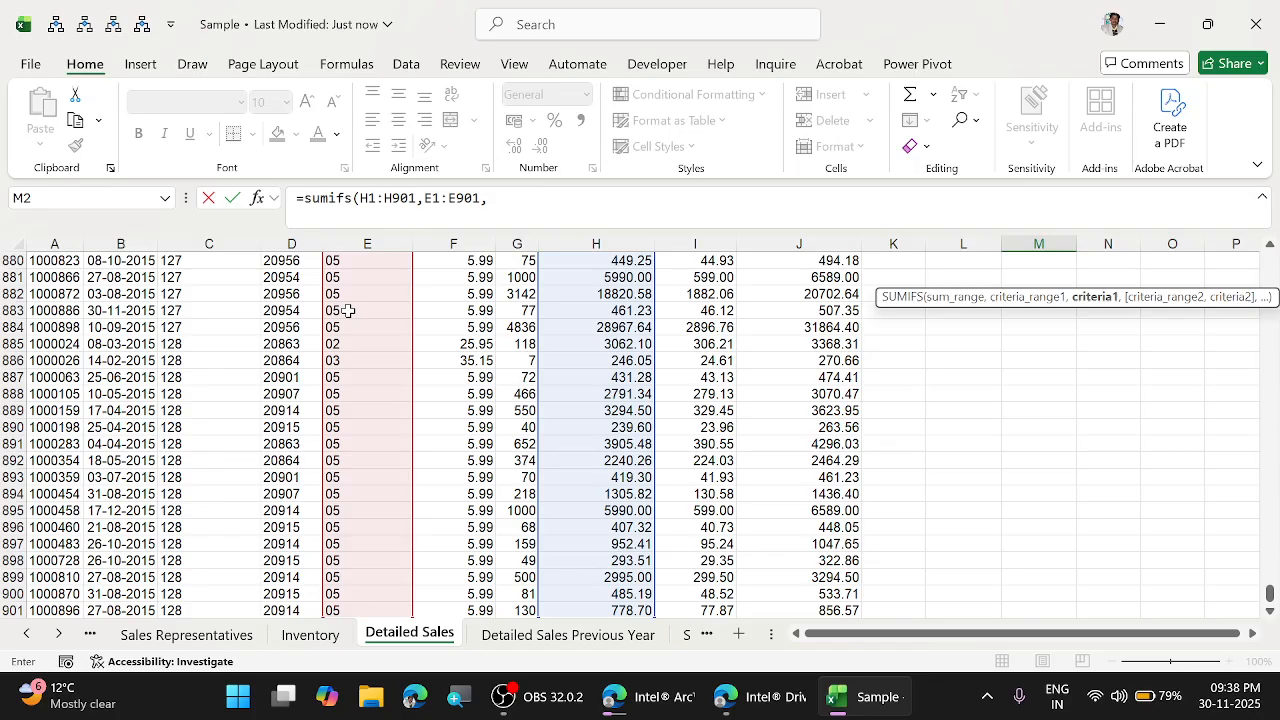
Complete the SUMIFS formula in M2 with cell L2 as the criterion, check its arguments and enter it.
{"action": "key", "text": "Left"}
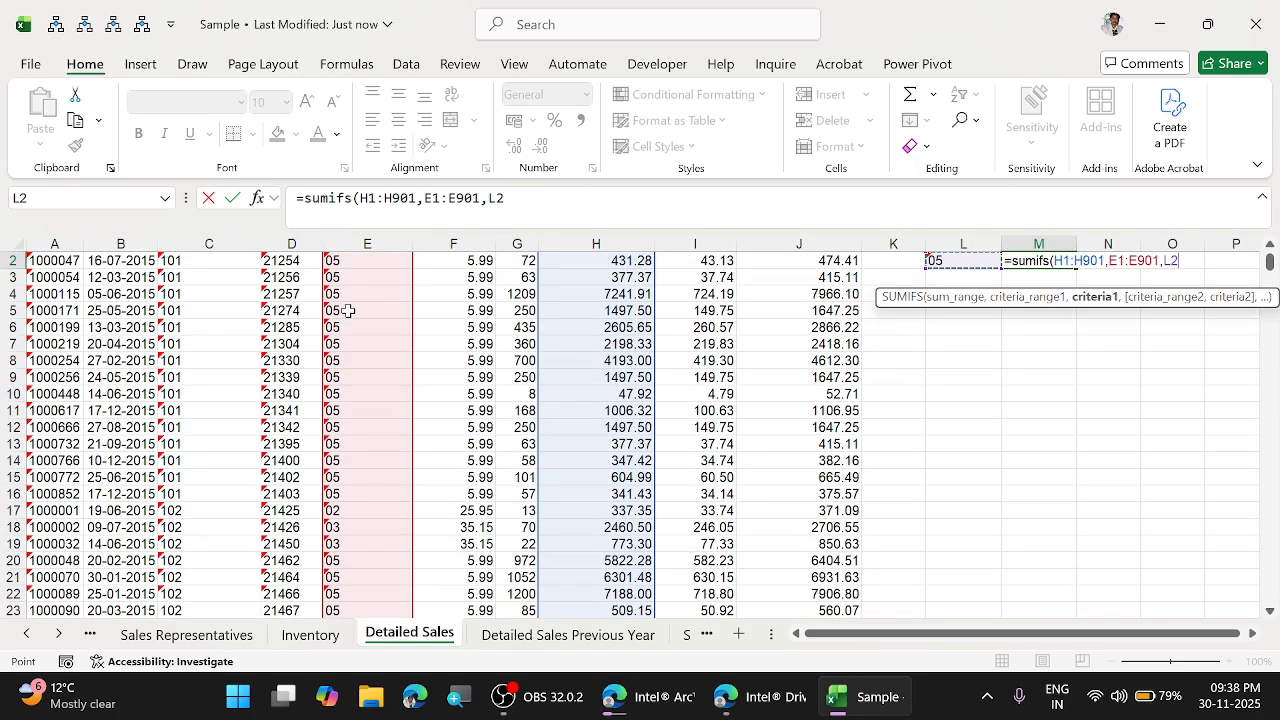
{"action": "left_click", "coordinate": [1270, 245]}
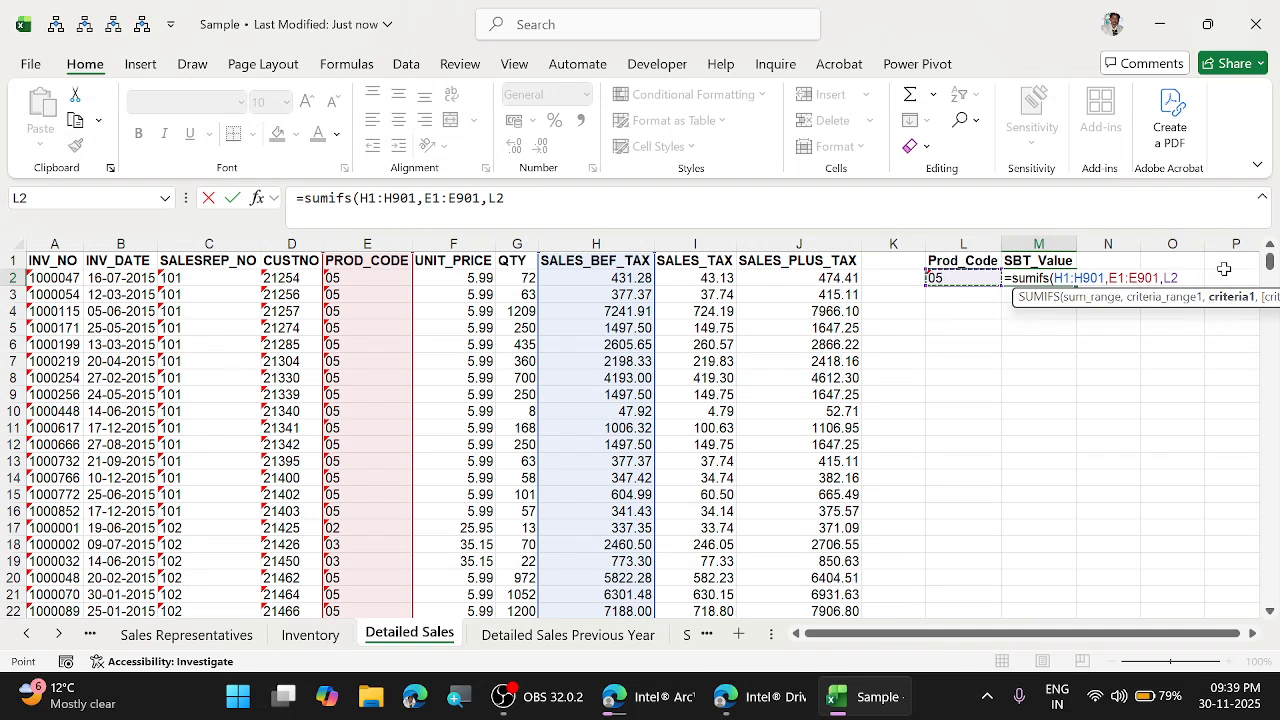
{"action": "type", "text": ")"}
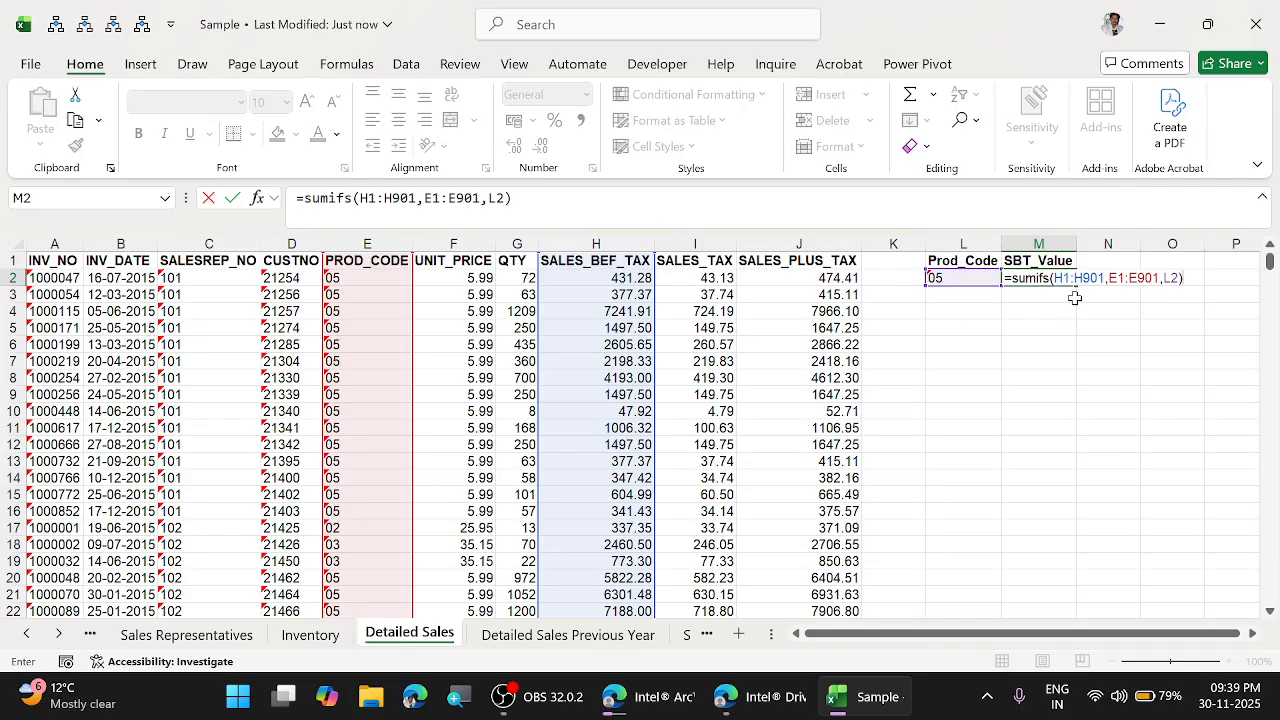
{"action": "key", "text": "super+plus"}
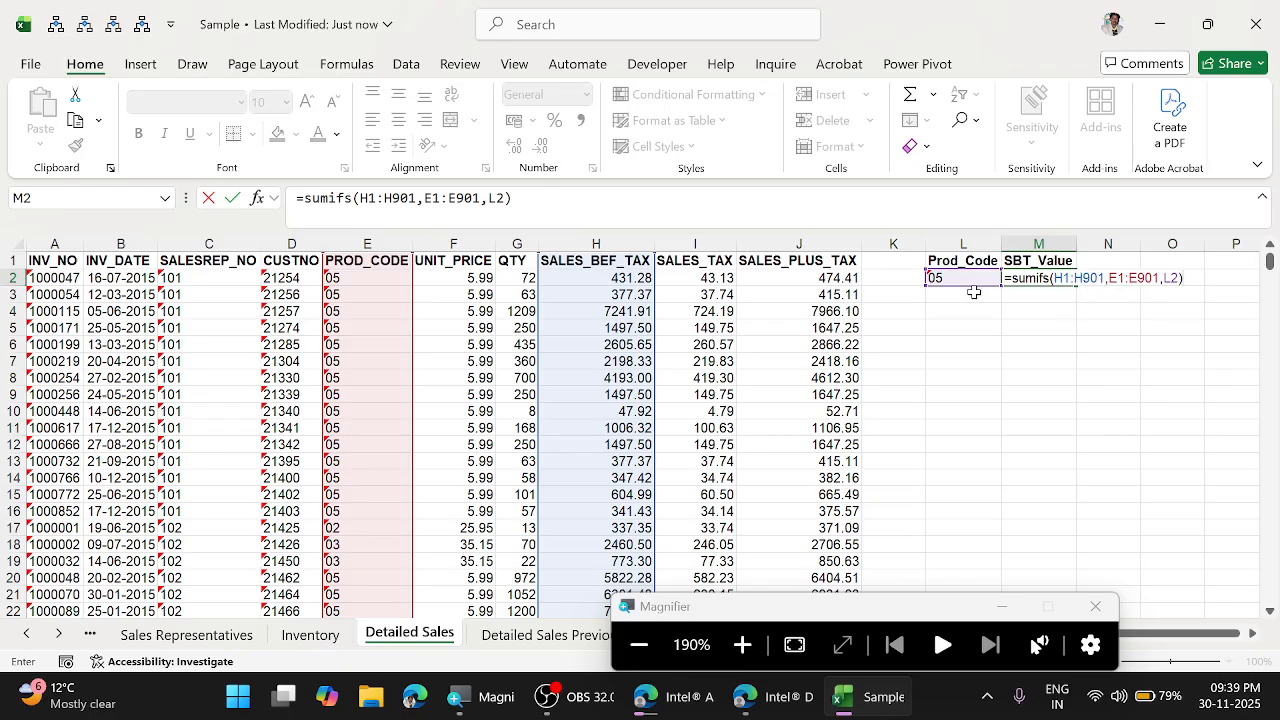
{"action": "left_click", "coordinate": [1093, 283]}
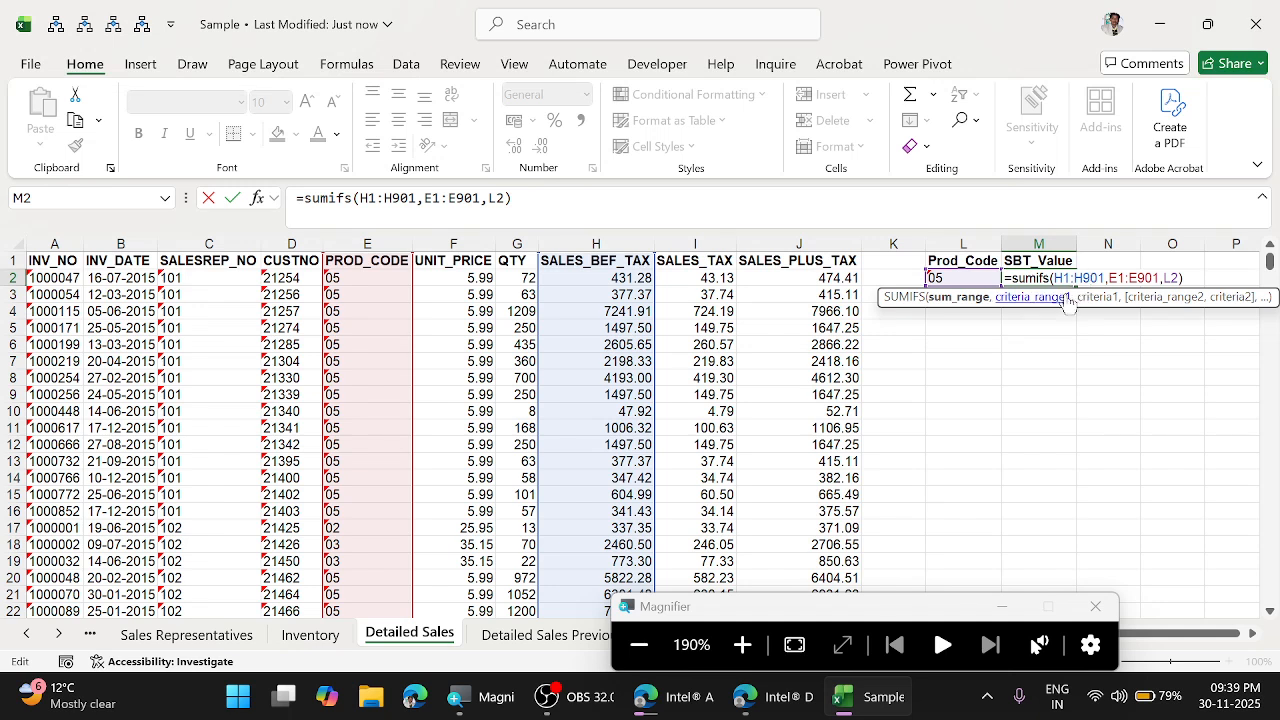
{"action": "left_click", "coordinate": [1122, 280]}
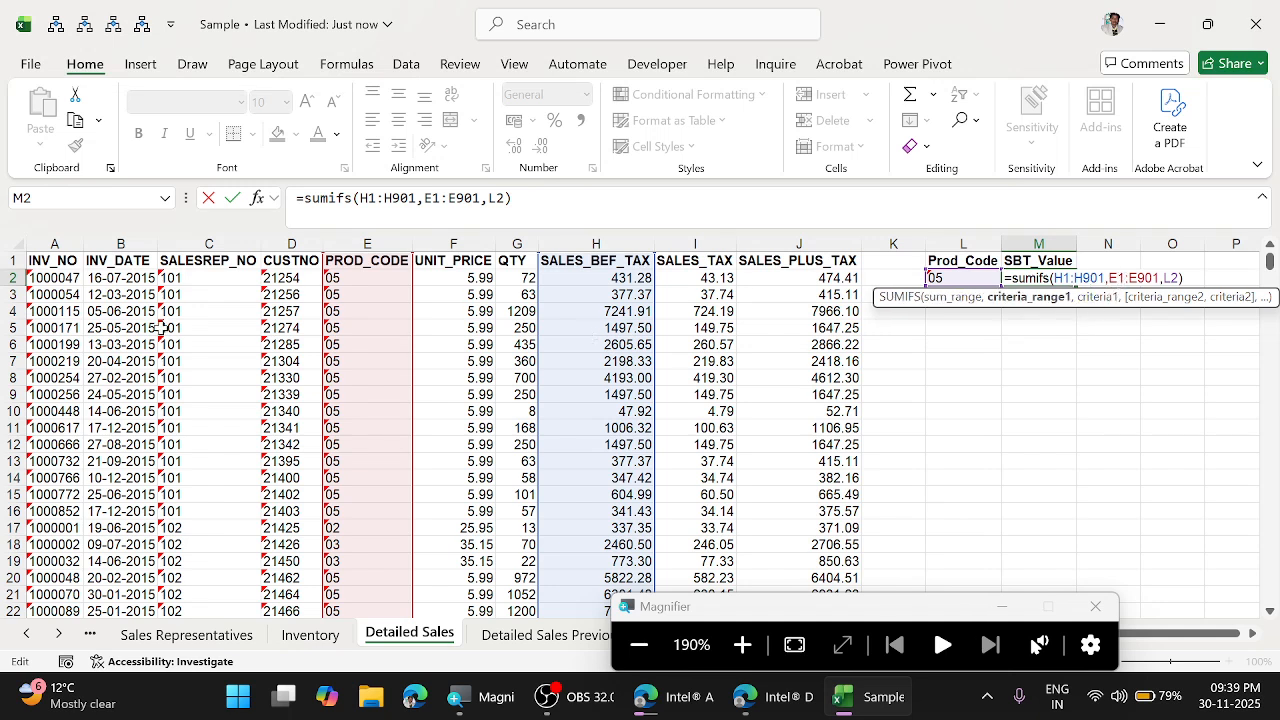
{"action": "left_click", "coordinate": [1178, 278]}
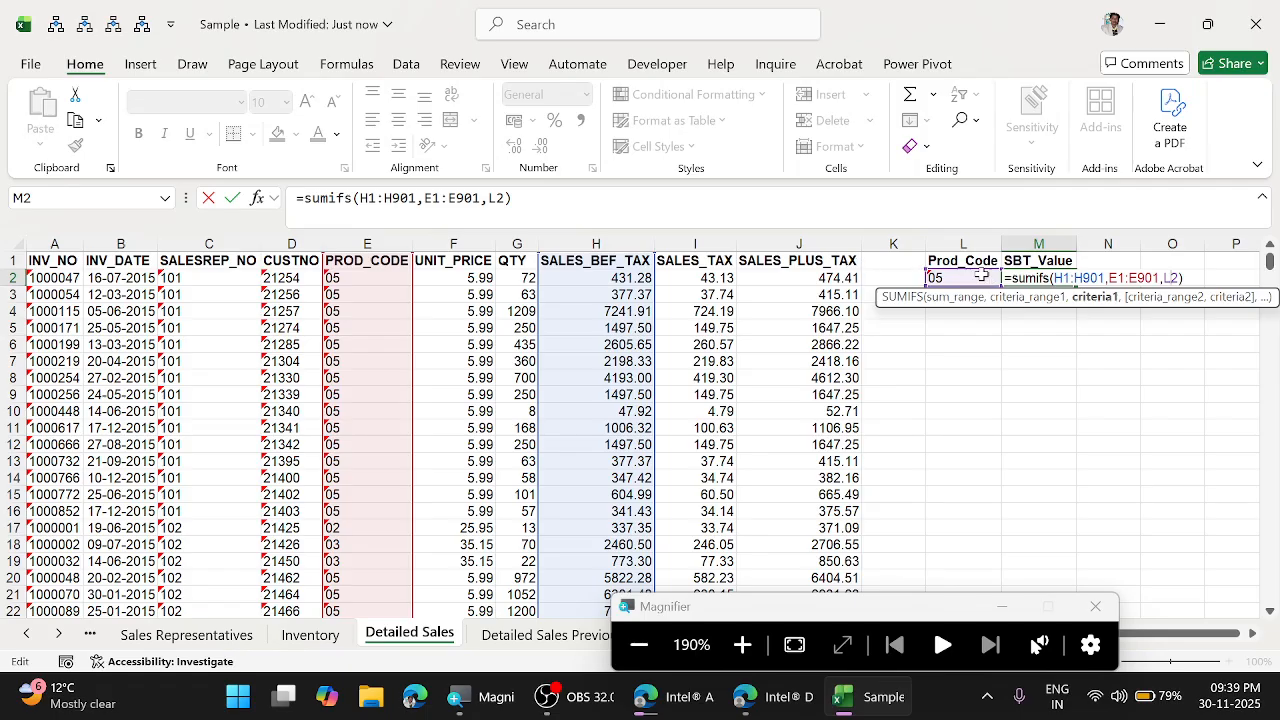
{"action": "key", "text": "Return"}
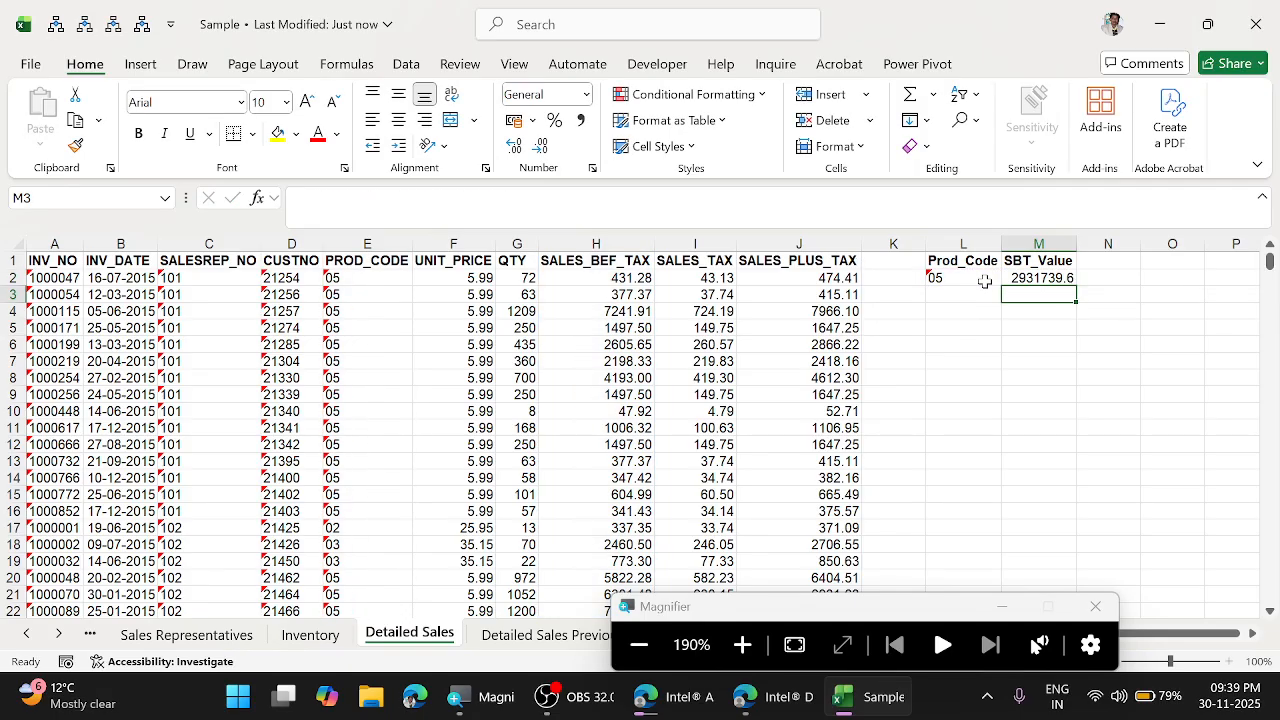
Change the product code in cell L2 to 01, kept as text.
{"action": "left_click", "coordinate": [1025, 279]}
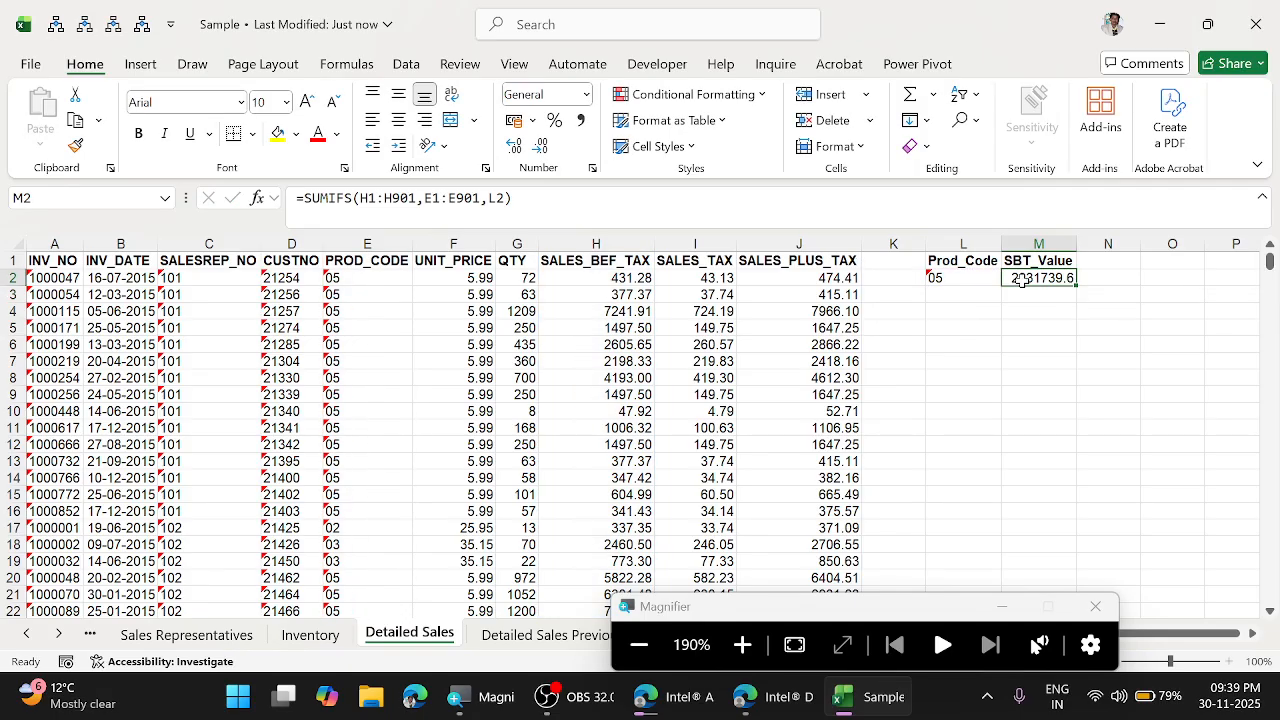
{"action": "double_click", "coordinate": [958, 279]}
{"action": "key", "text": "BackSpace"}
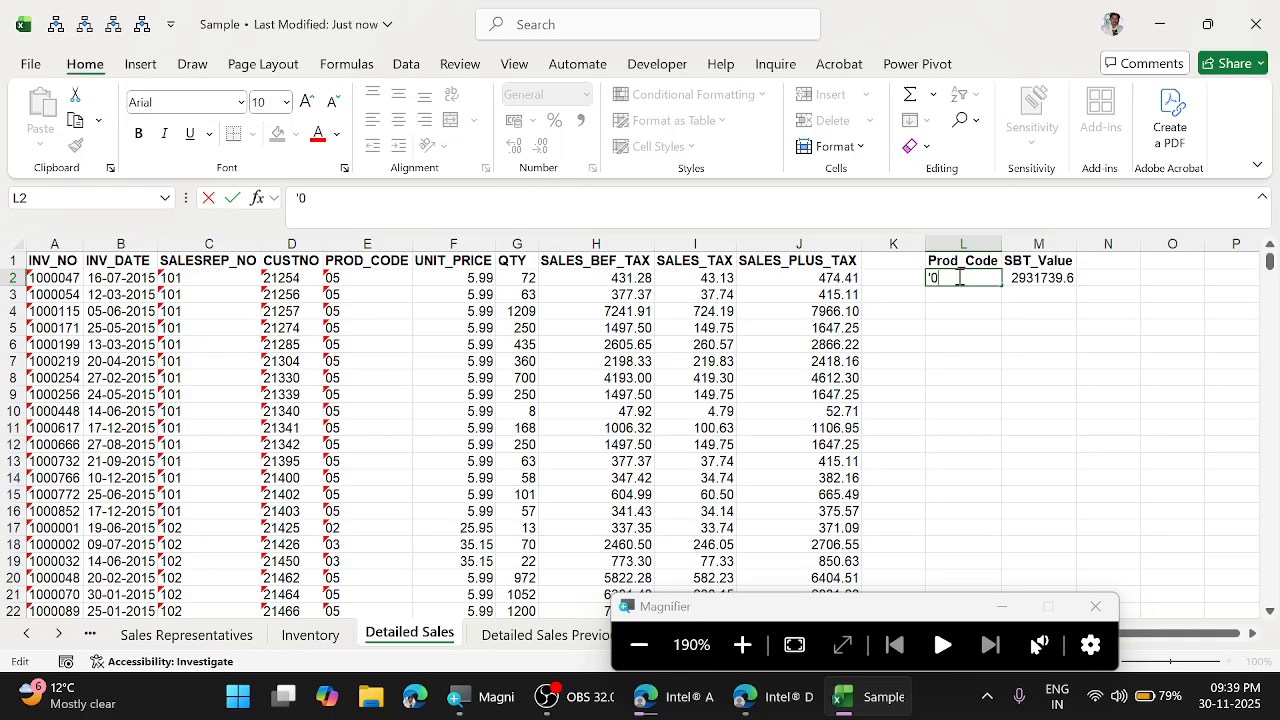
{"action": "type", "text": "1"}
{"action": "key", "text": "Return"}
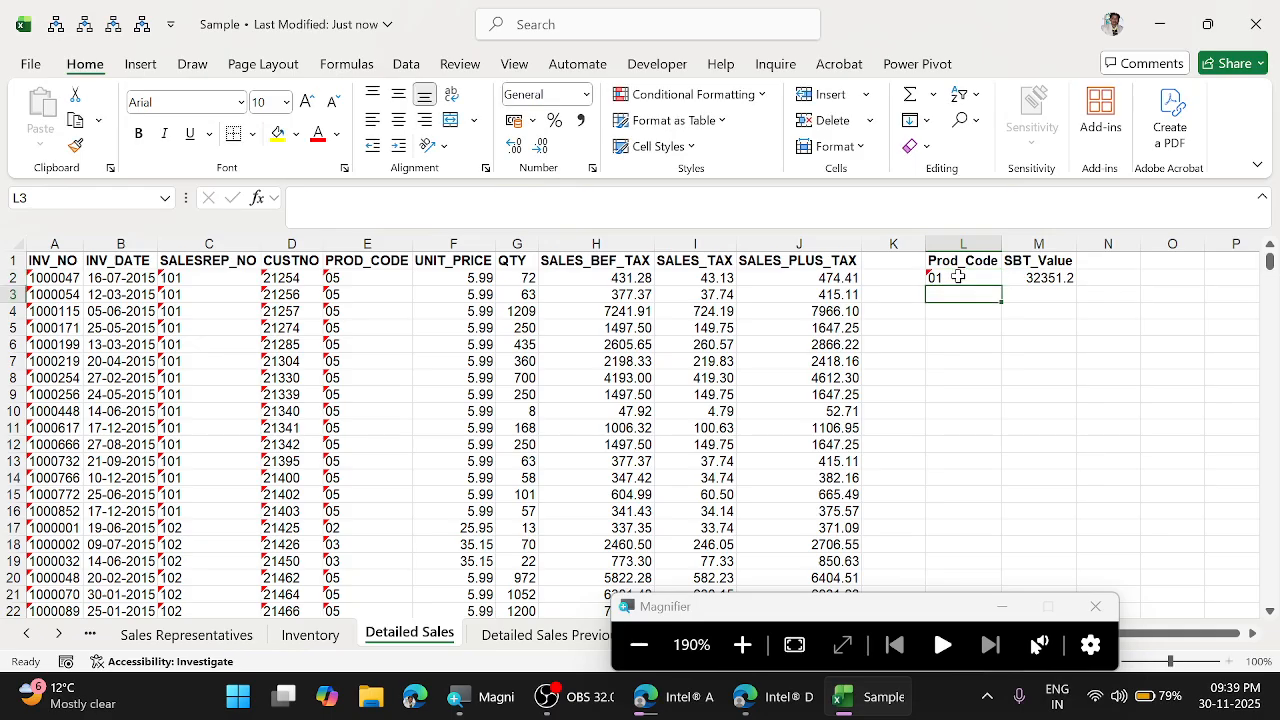
Examine the first data row across the sales columns, from SALESREP_NO to the Prod_Code and SBT_Value cells.
{"action": "left_click", "coordinate": [958, 276]}
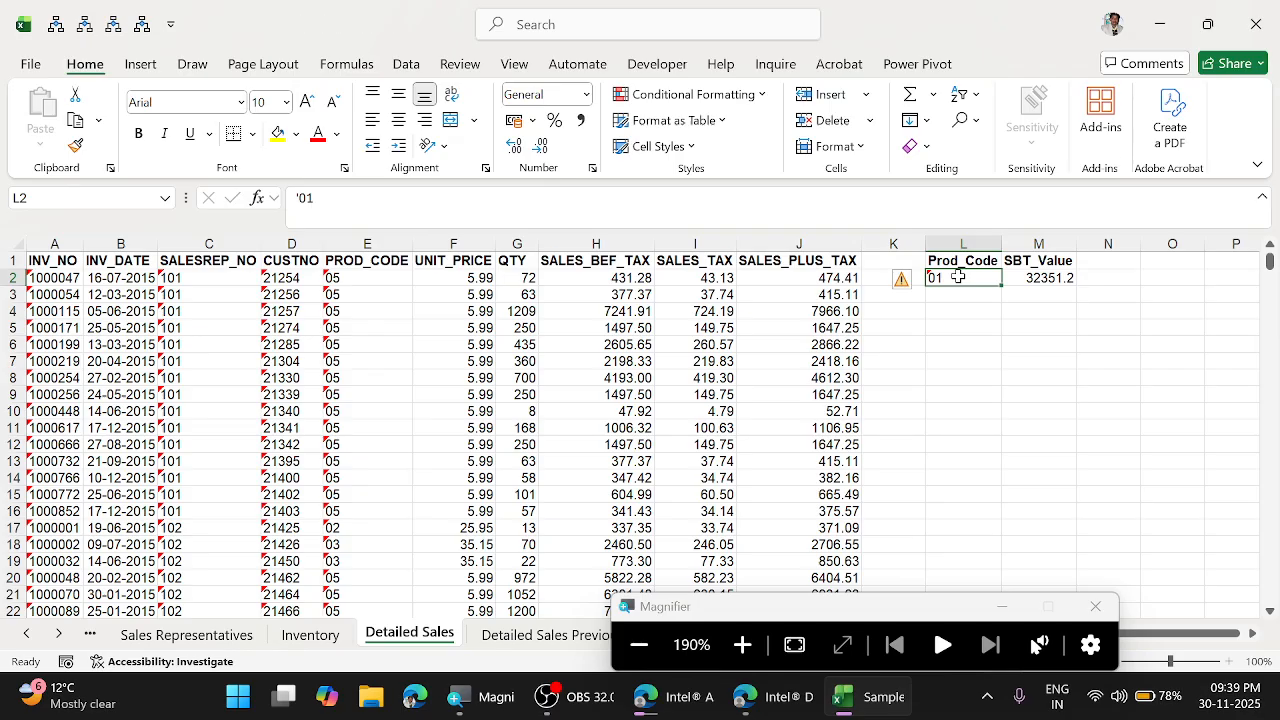
{"action": "key", "text": "Left"}
{"action": "key", "text": "Left"}
{"action": "key", "text": "Left"}
{"action": "key", "text": "Left"}
{"action": "key", "text": "Left"}
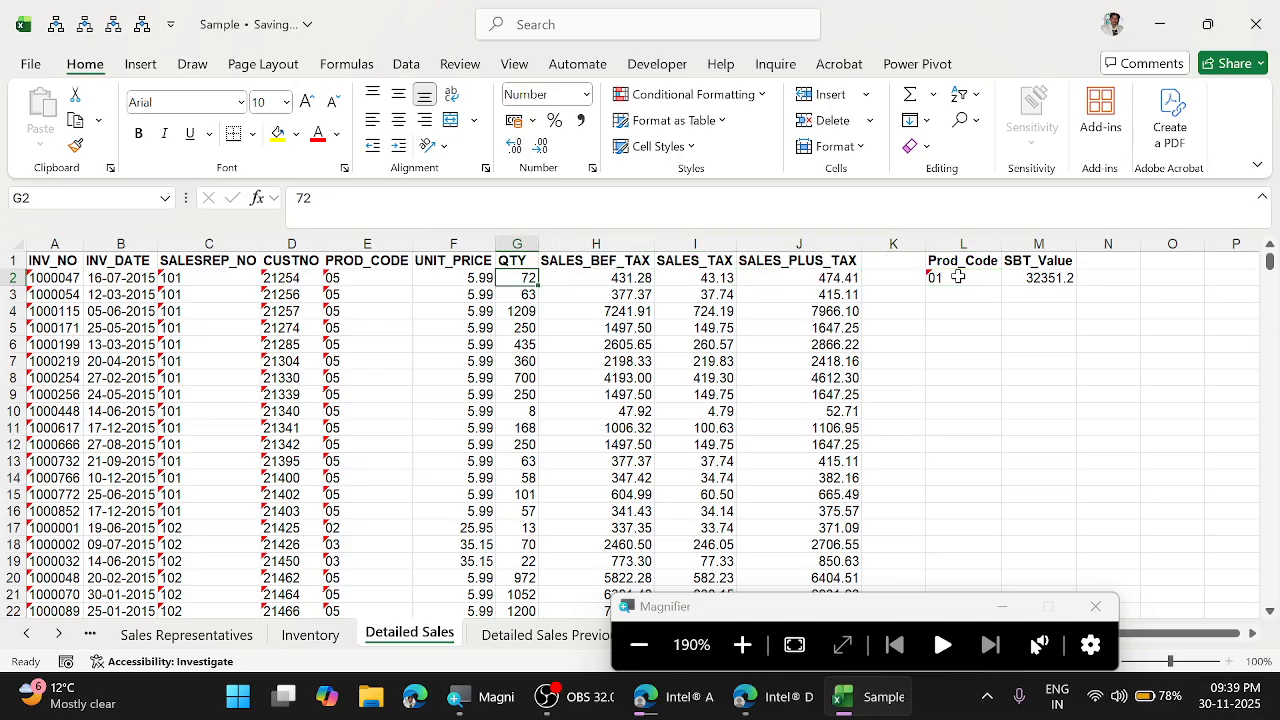
{"action": "key", "text": "Left"}
{"action": "key", "text": "Right"}
{"action": "key", "text": "Left"}
{"action": "key", "text": "Left"}
{"action": "key", "text": "Left"}
{"action": "key", "text": "Left"}
{"action": "key", "text": "Left"}
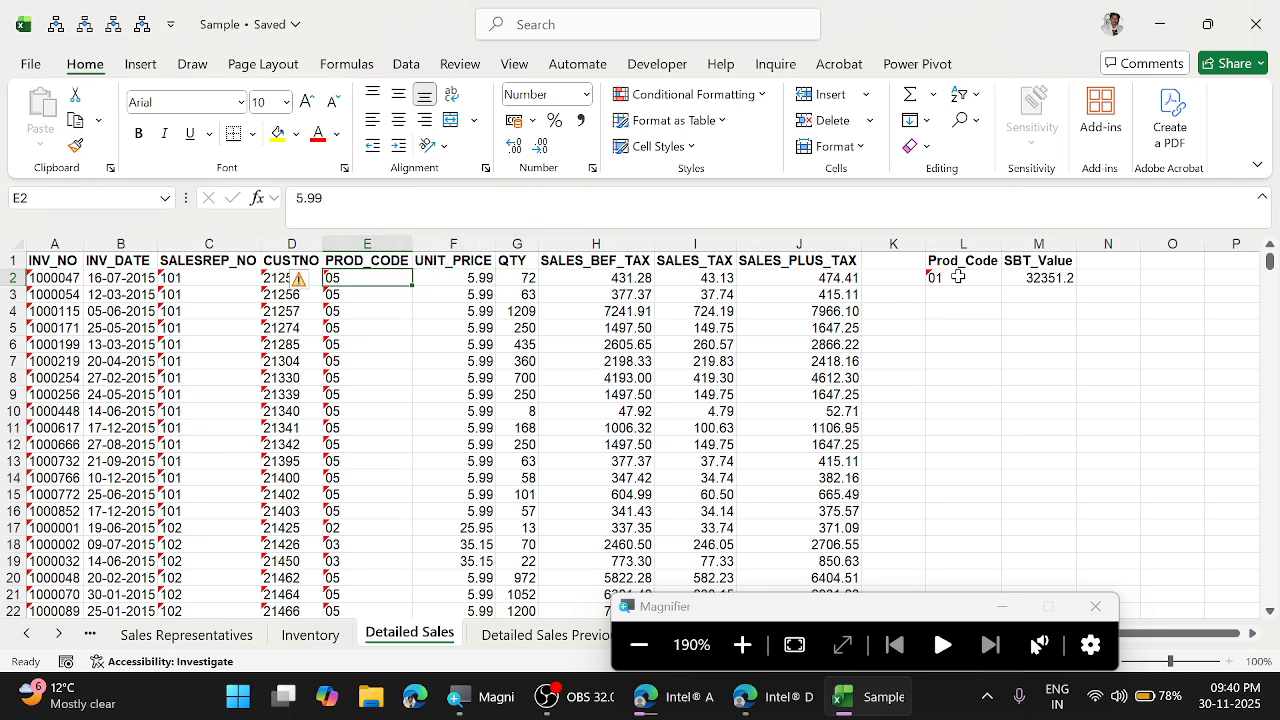
{"action": "key", "text": "Right"}
{"action": "key", "text": "Right"}
{"action": "key", "text": "Right"}
{"action": "key", "text": "Right"}
{"action": "key", "text": "Right"}
{"action": "key", "text": "Right"}
{"action": "key", "text": "Right"}
{"action": "key", "text": "Right"}
{"action": "key", "text": "Right"}
{"action": "key", "text": "Right"}
{"action": "key", "text": "Right"}
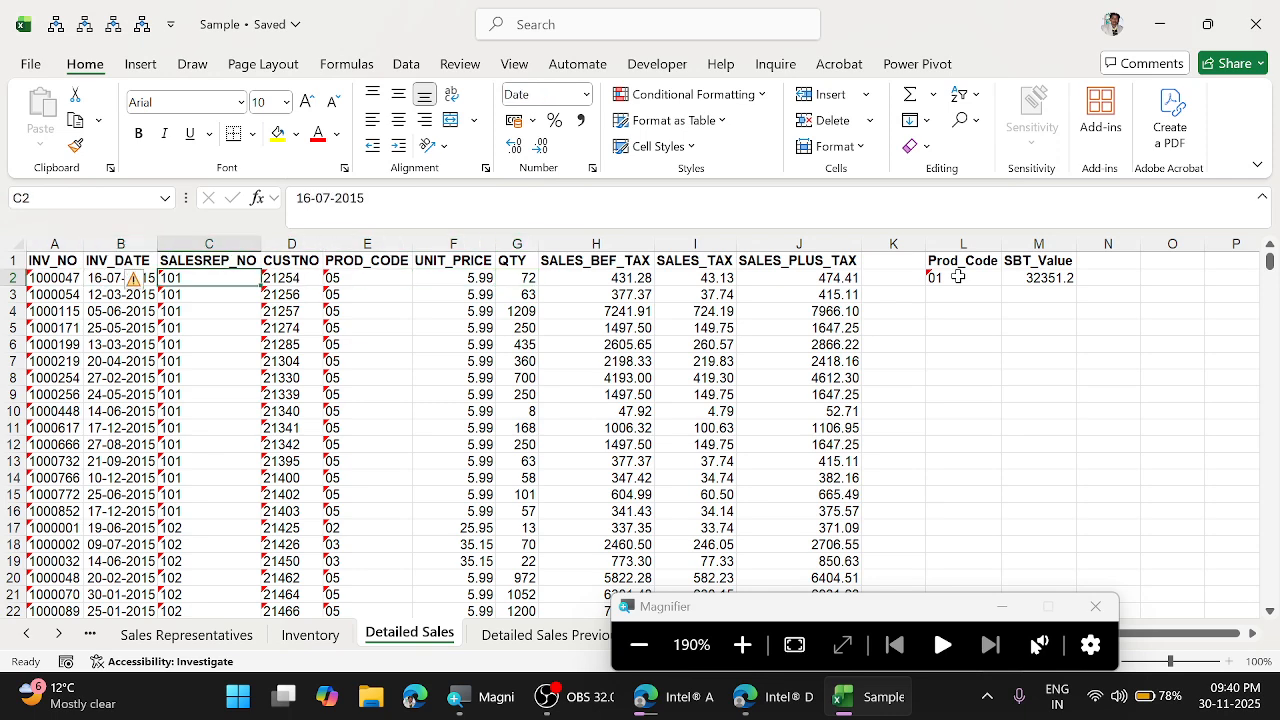
{"action": "key", "text": "Right"}
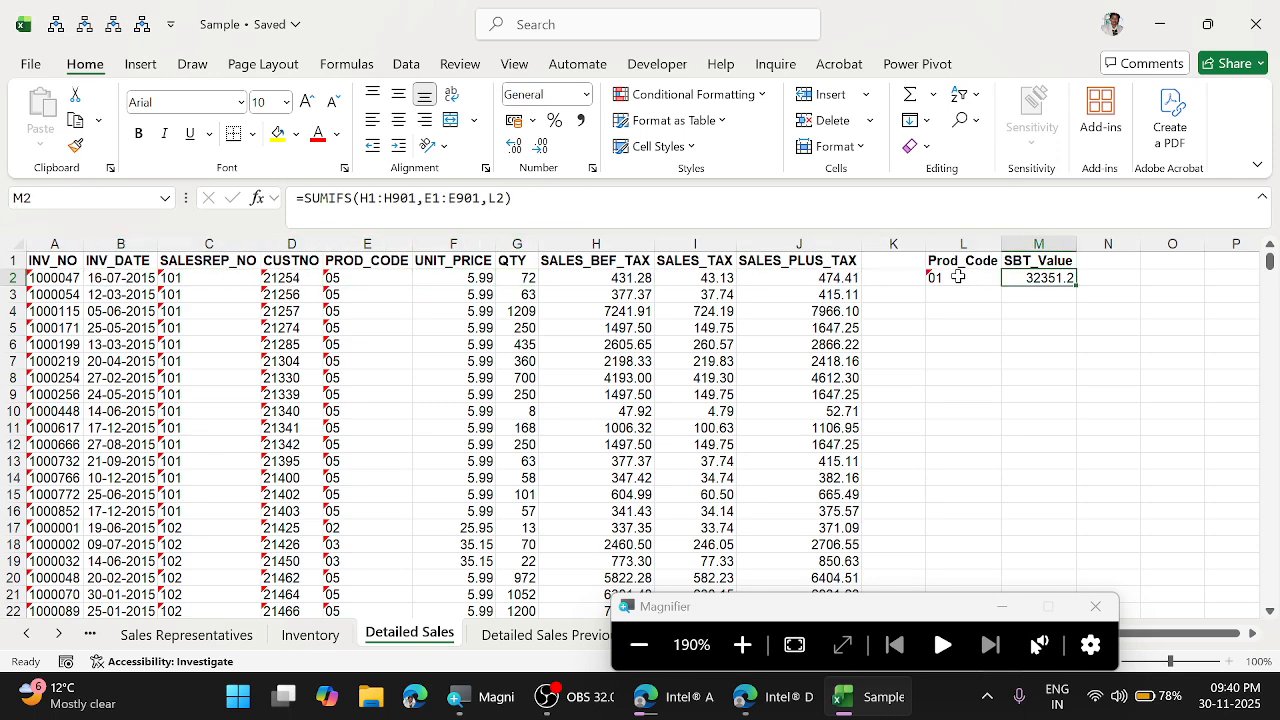
{"action": "key", "text": "Left"}
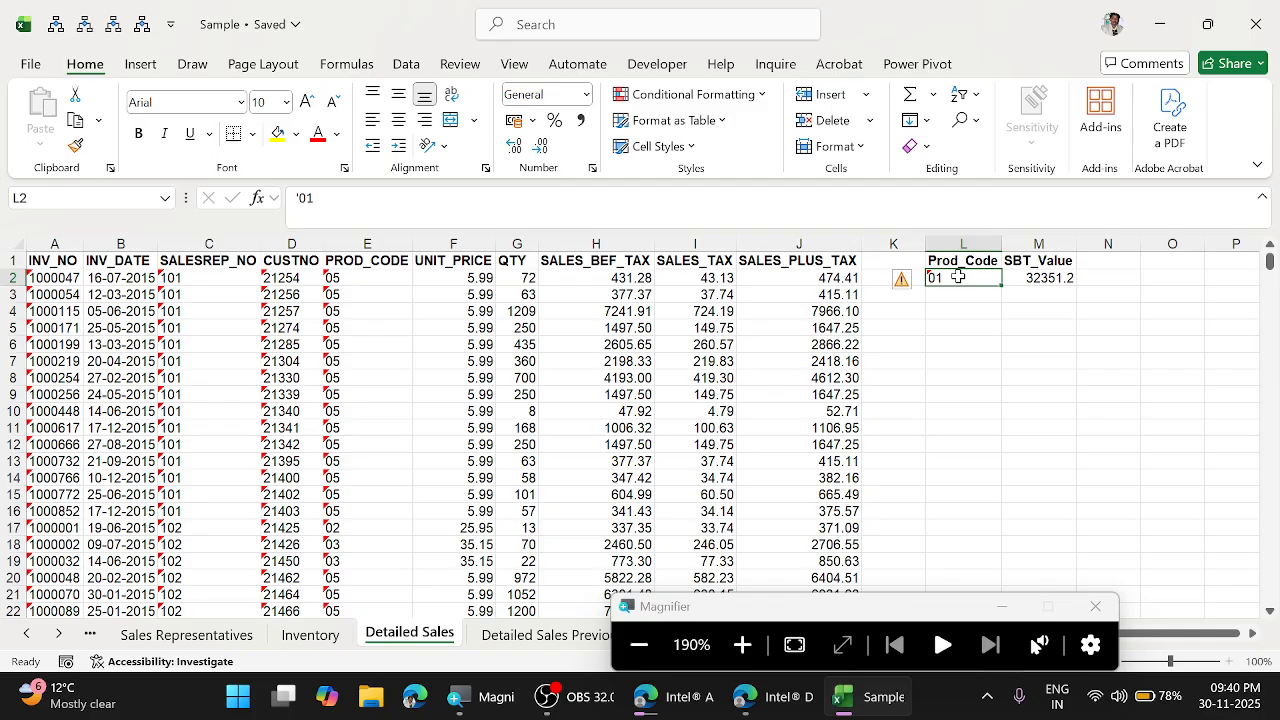
{"action": "key", "text": "Left"}
{"action": "key", "text": "Left"}
{"action": "key", "text": "Left"}
{"action": "key", "text": "Left"}
{"action": "key", "text": "Left"}
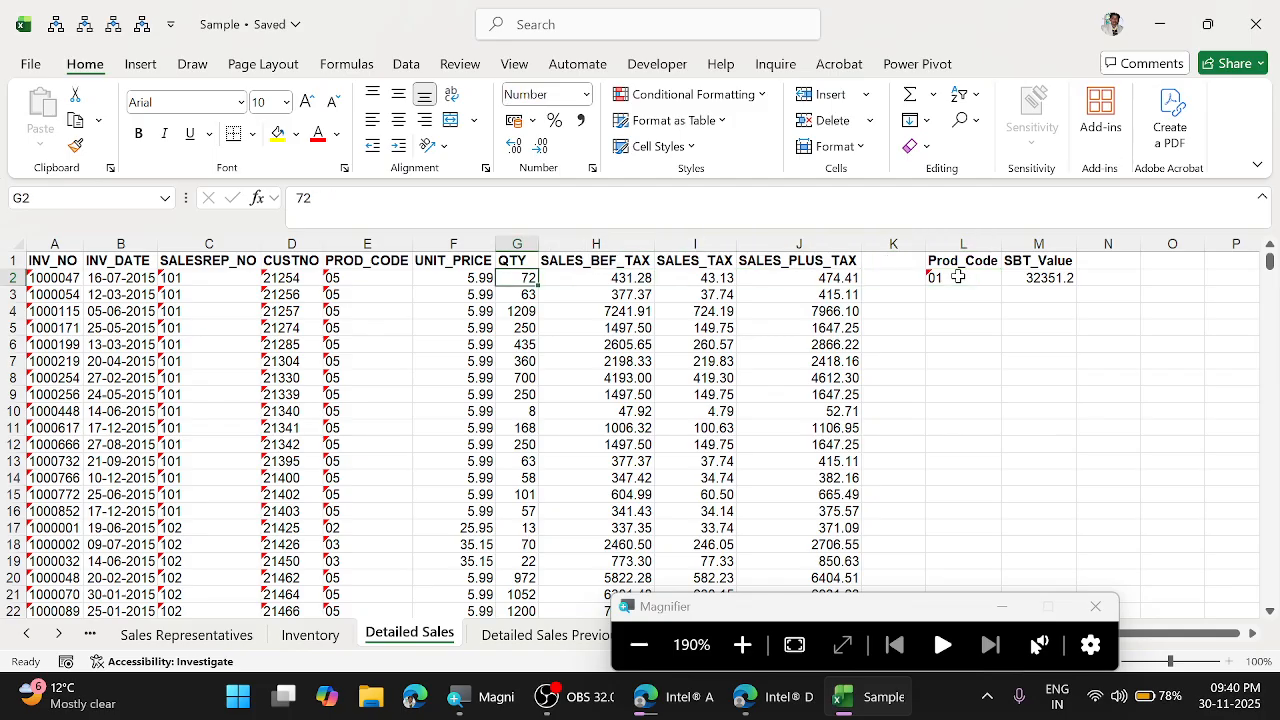
{"action": "key", "text": "Left"}
{"action": "key", "text": "Left"}
{"action": "key", "text": "Left"}
{"action": "key", "text": "Right"}
{"action": "key", "text": "Right"}
{"action": "key", "text": "Right"}
{"action": "key", "text": "Right"}
{"action": "key", "text": "Right"}
{"action": "key", "text": "Right"}
{"action": "key", "text": "Right"}
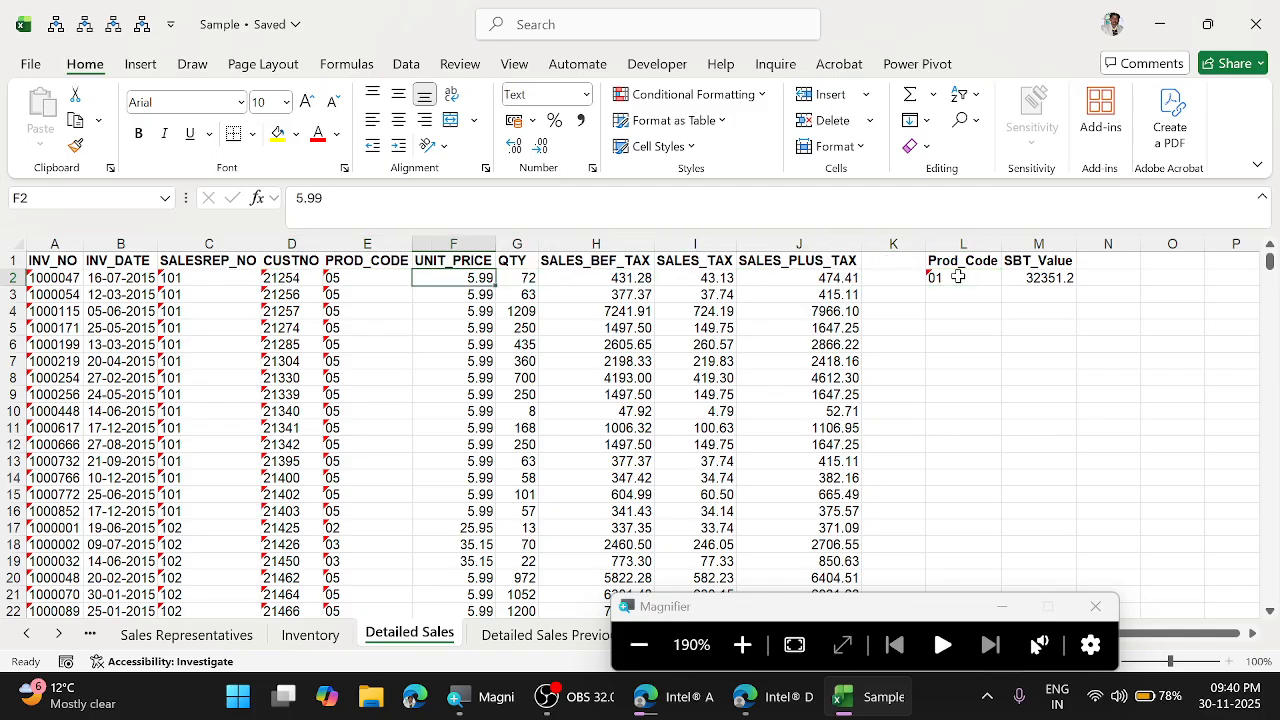
{"action": "key", "text": "Right"}
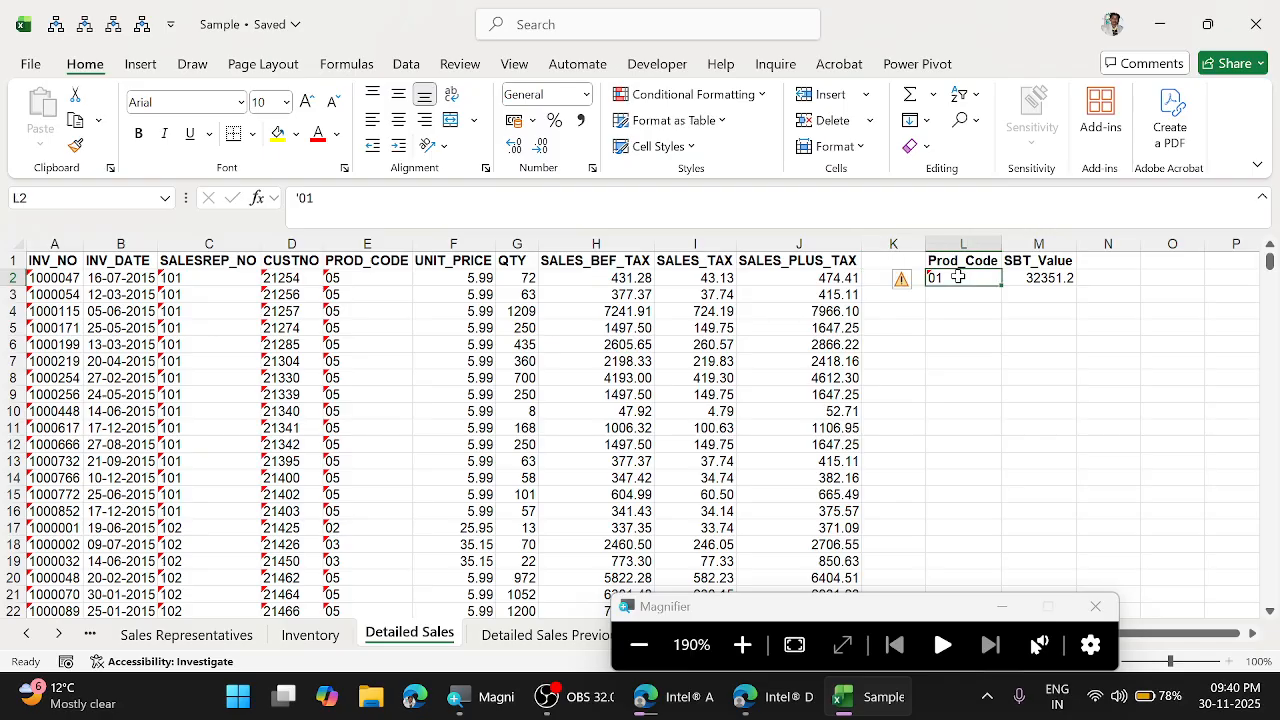
Insert two blank columns before the Prod_Code column.
{"action": "key", "text": "shift+Up"}
{"action": "key", "text": "shift+Right"}
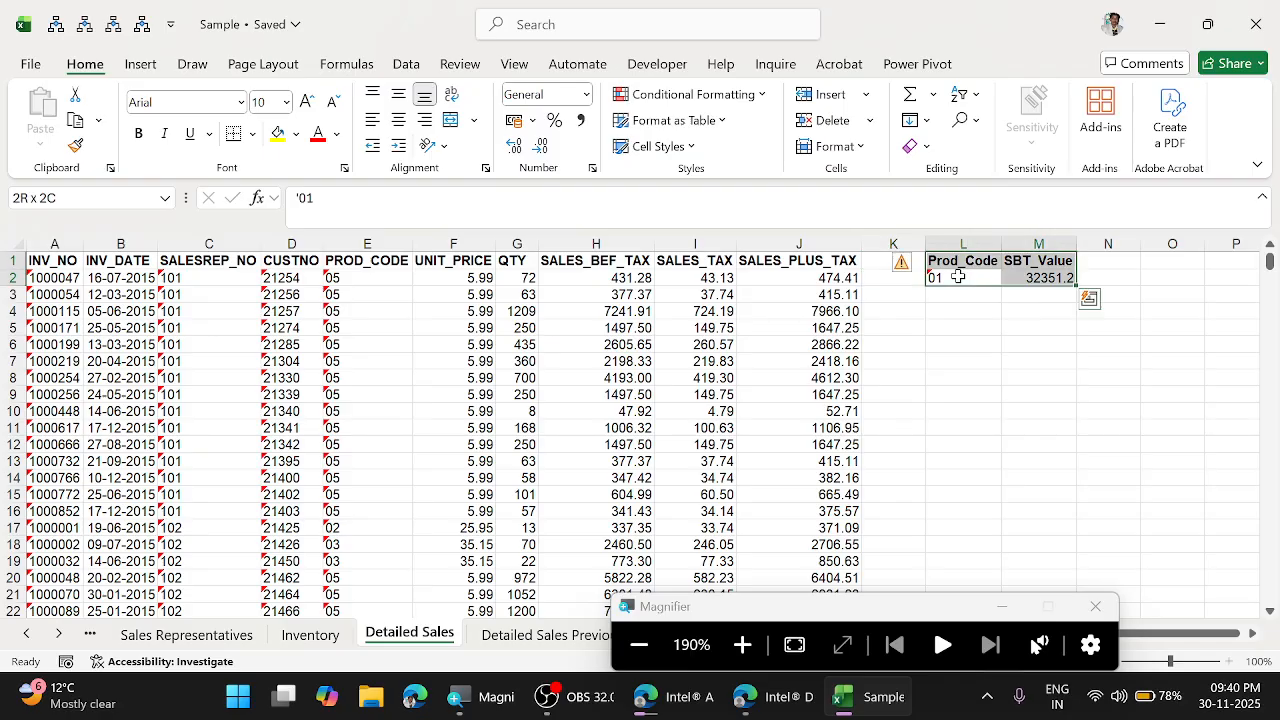
{"action": "key", "text": "Down"}
{"action": "key", "text": "ctrl+space"}
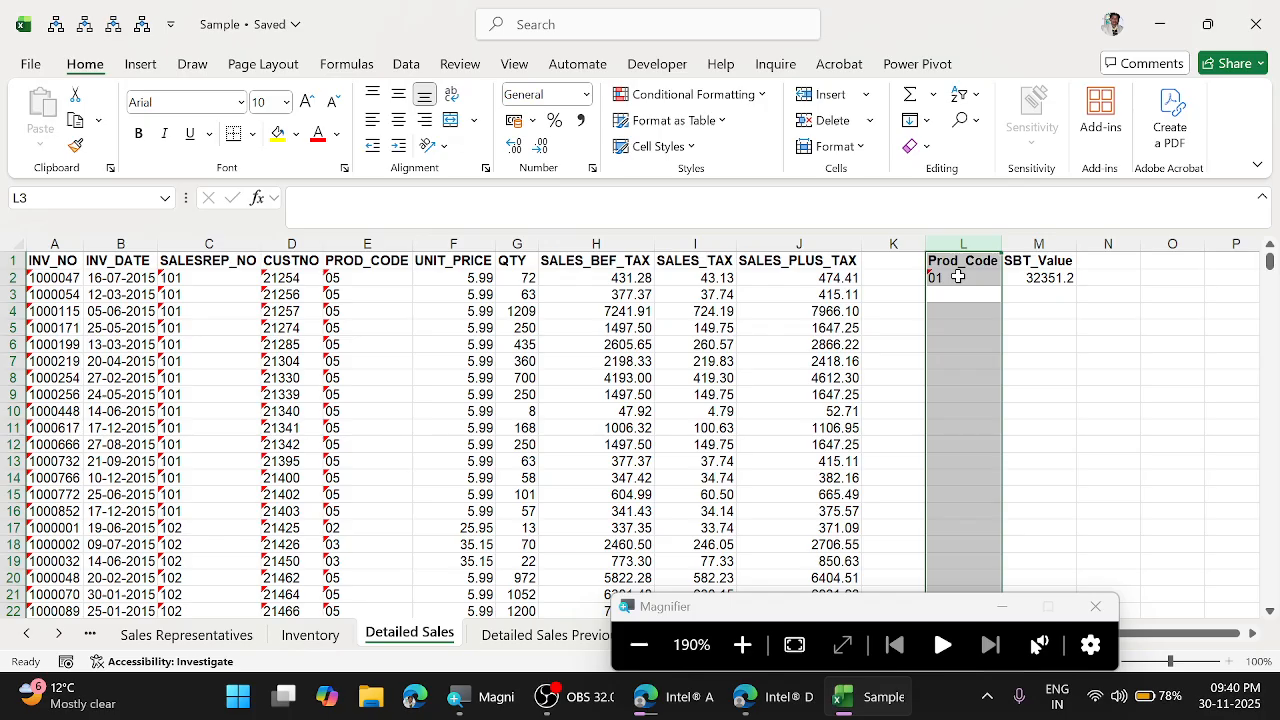
{"action": "key", "text": "ctrl+plus"}
{"action": "key", "text": "ctrl+plus"}
Examine the entries in the CUSTNO column down to the last data row and return to its first entry.
{"action": "key", "text": "Left"}
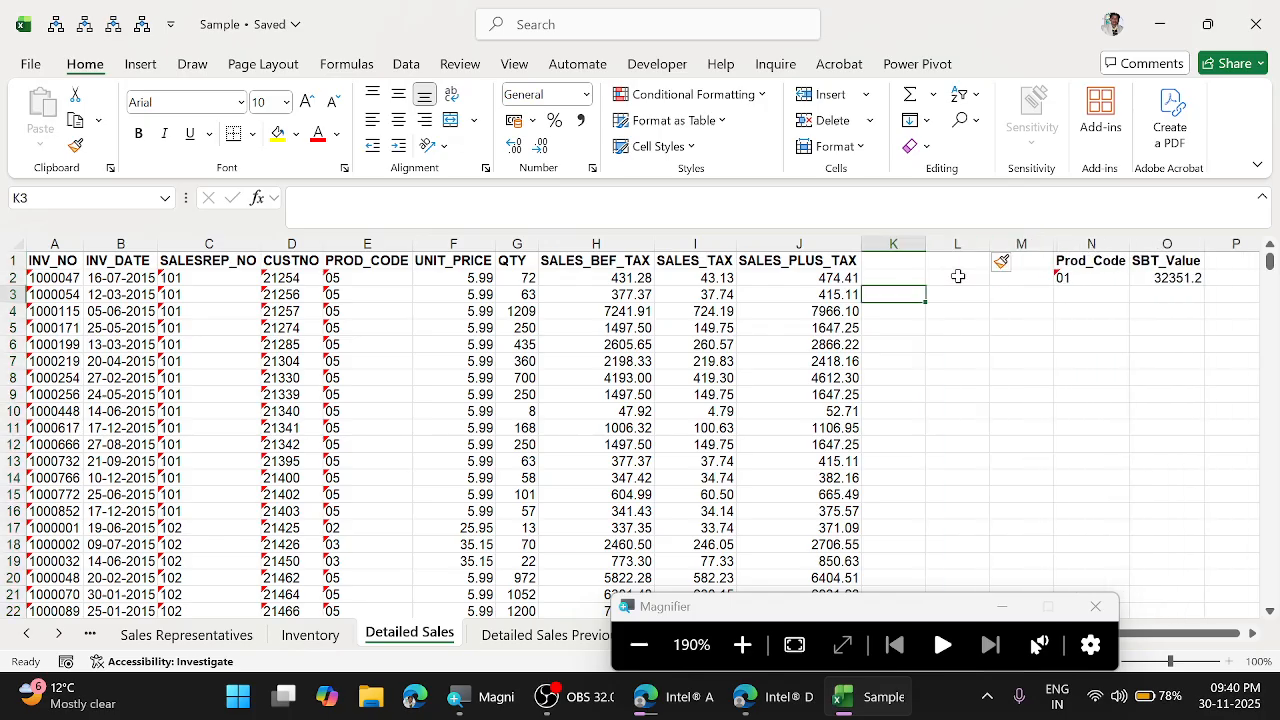
{"action": "key", "text": "Up"}
{"action": "key", "text": "Up"}
{"action": "key", "text": "Left"}
{"action": "key", "text": "Left"}
{"action": "key", "text": "Left"}
{"action": "key", "text": "Left"}
{"action": "key", "text": "Left"}
{"action": "key", "text": "Left"}
{"action": "key", "text": "Left"}
{"action": "key", "text": "Left"}
{"action": "key", "text": "Left"}
{"action": "key", "text": "Left"}
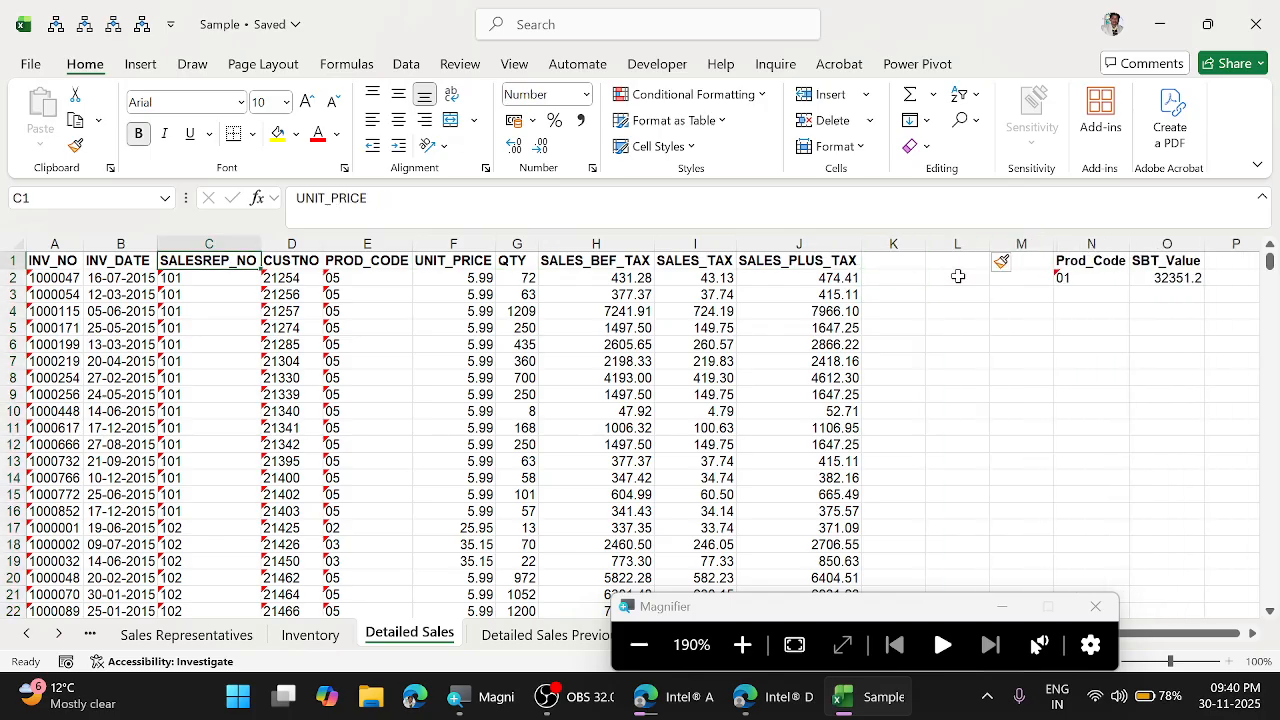
{"action": "key", "text": "Down"}
{"action": "key", "text": "Right"}
{"action": "key", "text": "Right"}
{"action": "key", "text": "Right"}
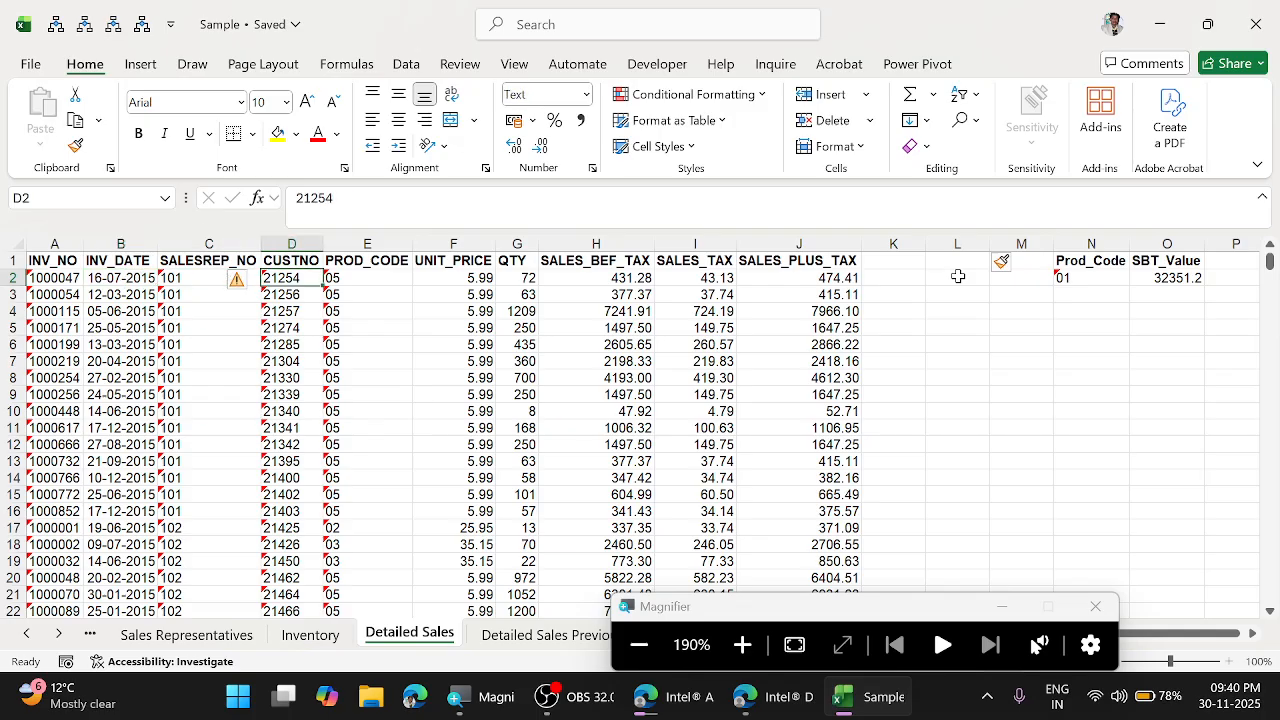
{"action": "left_click", "coordinate": [302, 296]}
{"action": "left_click", "coordinate": [302, 314]}
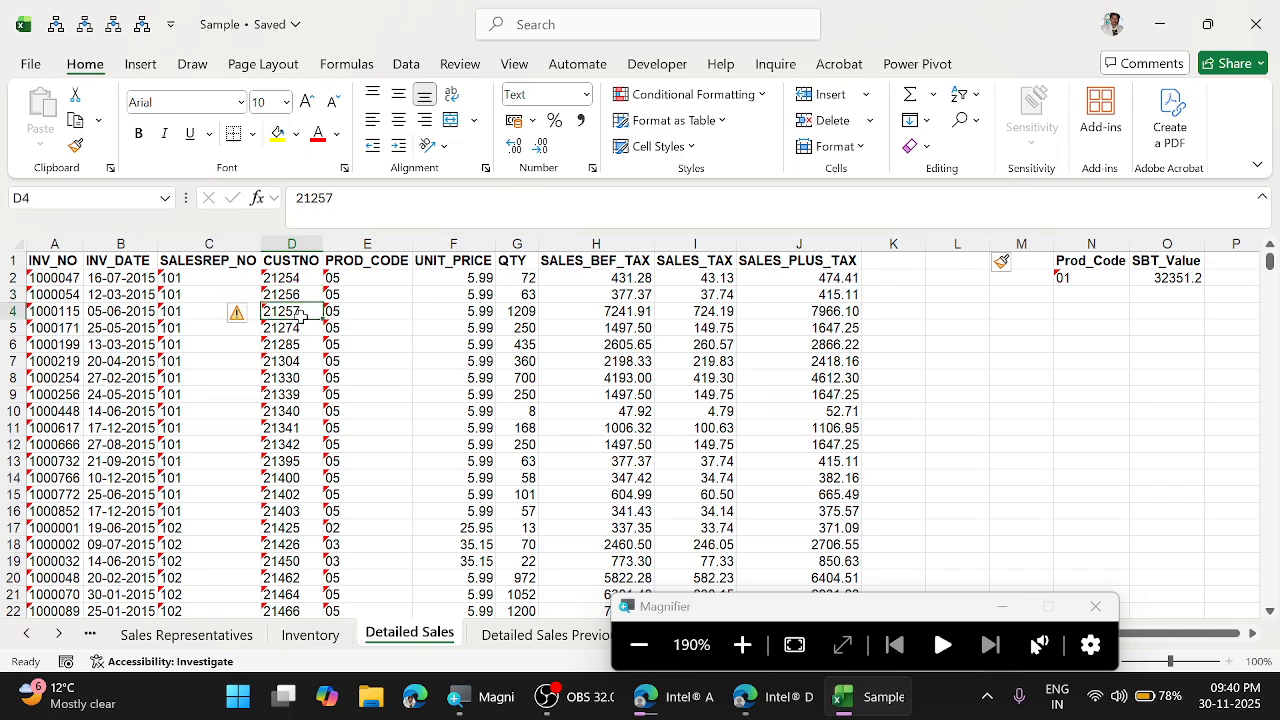
{"action": "left_click", "coordinate": [302, 328]}
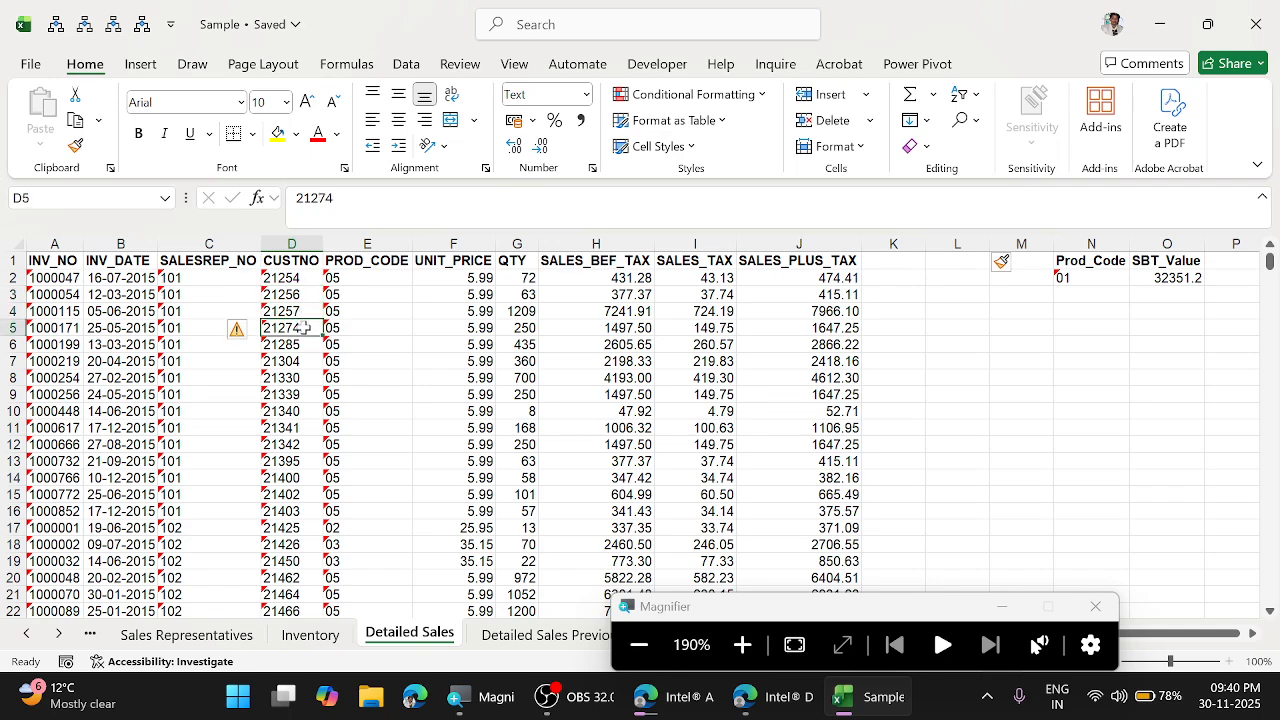
{"action": "left_click", "coordinate": [285, 410]}
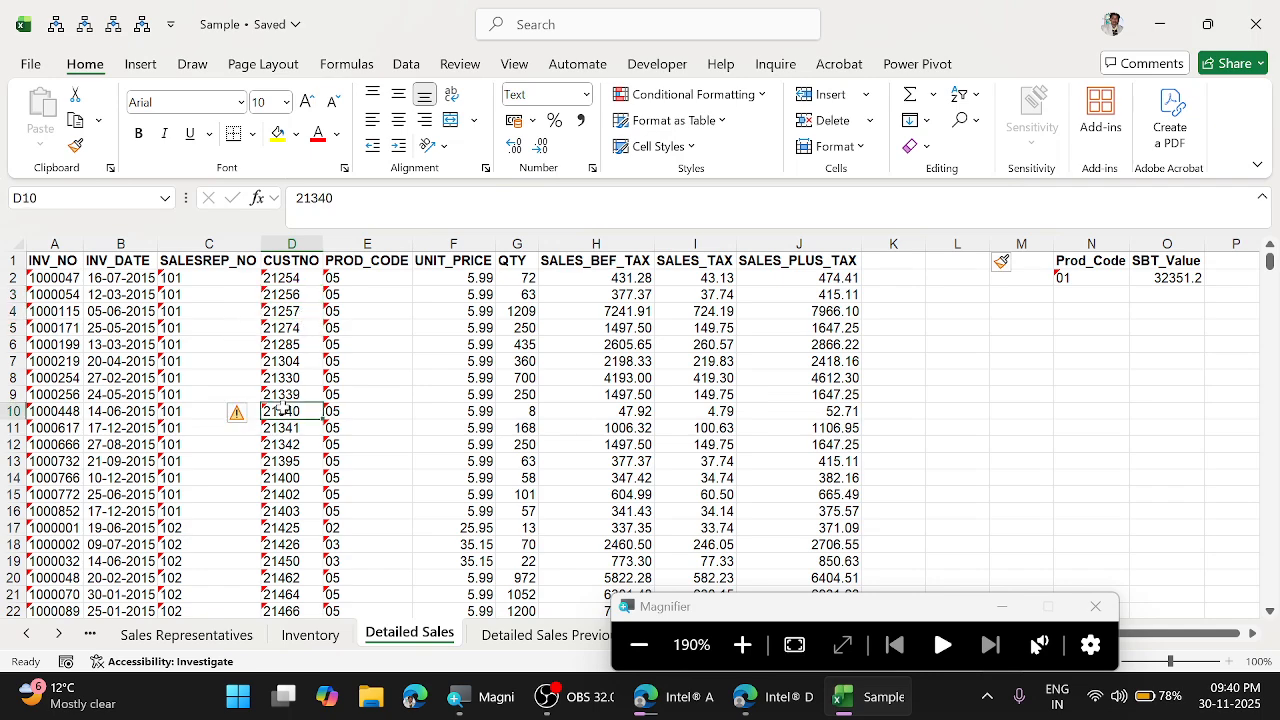
{"action": "key", "text": "ctrl+Down"}
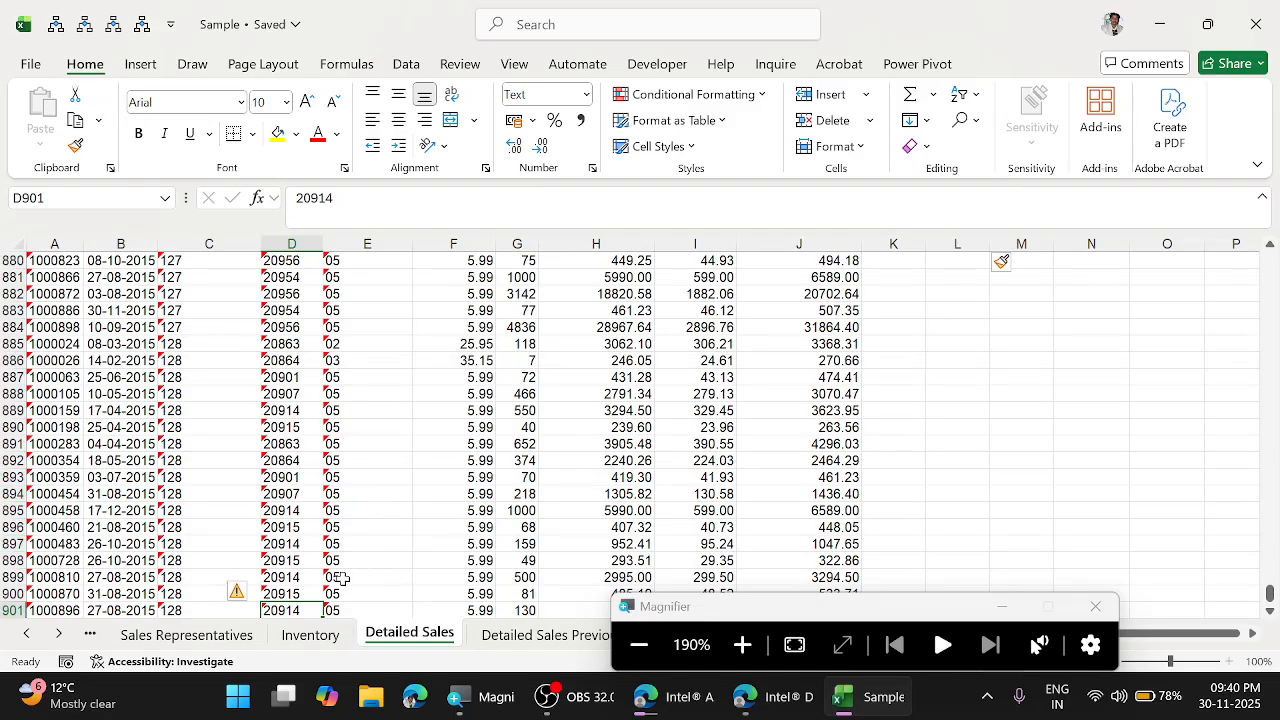
{"action": "key", "text": "ctrl+Up"}
{"action": "key", "text": "Down"}
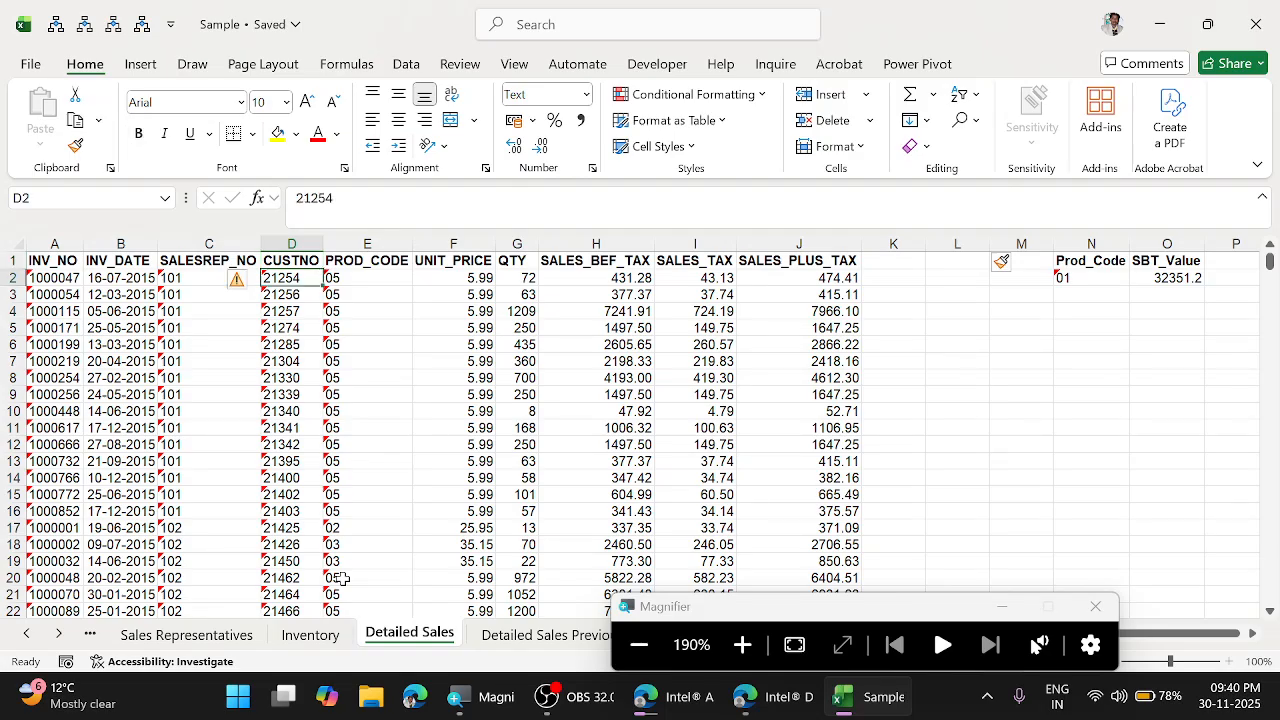
Review the column headings in row 1 between PROD_CODE and SALES_PLUS_TAX.
{"action": "key", "text": "Right"}
{"action": "key", "text": "Right"}
{"action": "key", "text": "Right"}
{"action": "key", "text": "Right"}
{"action": "key", "text": "Right"}
{"action": "key", "text": "Right"}
{"action": "key", "text": "Right"}
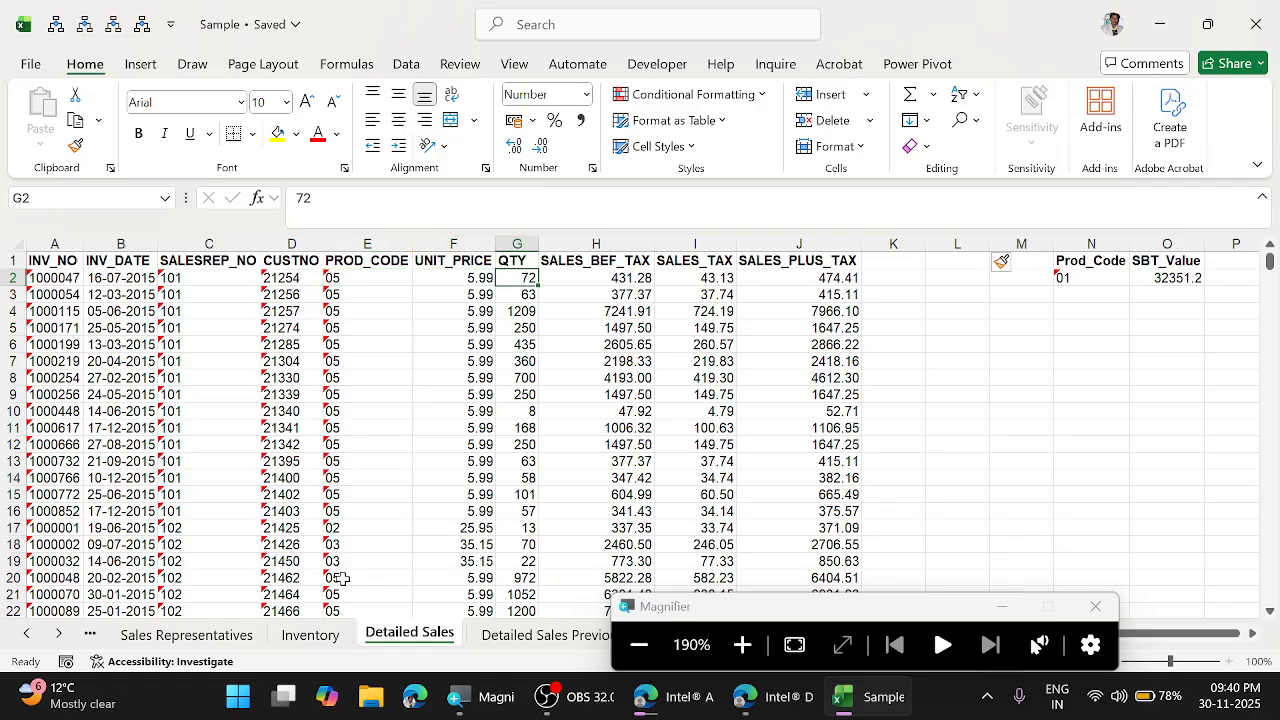
{"action": "key", "text": "Up"}
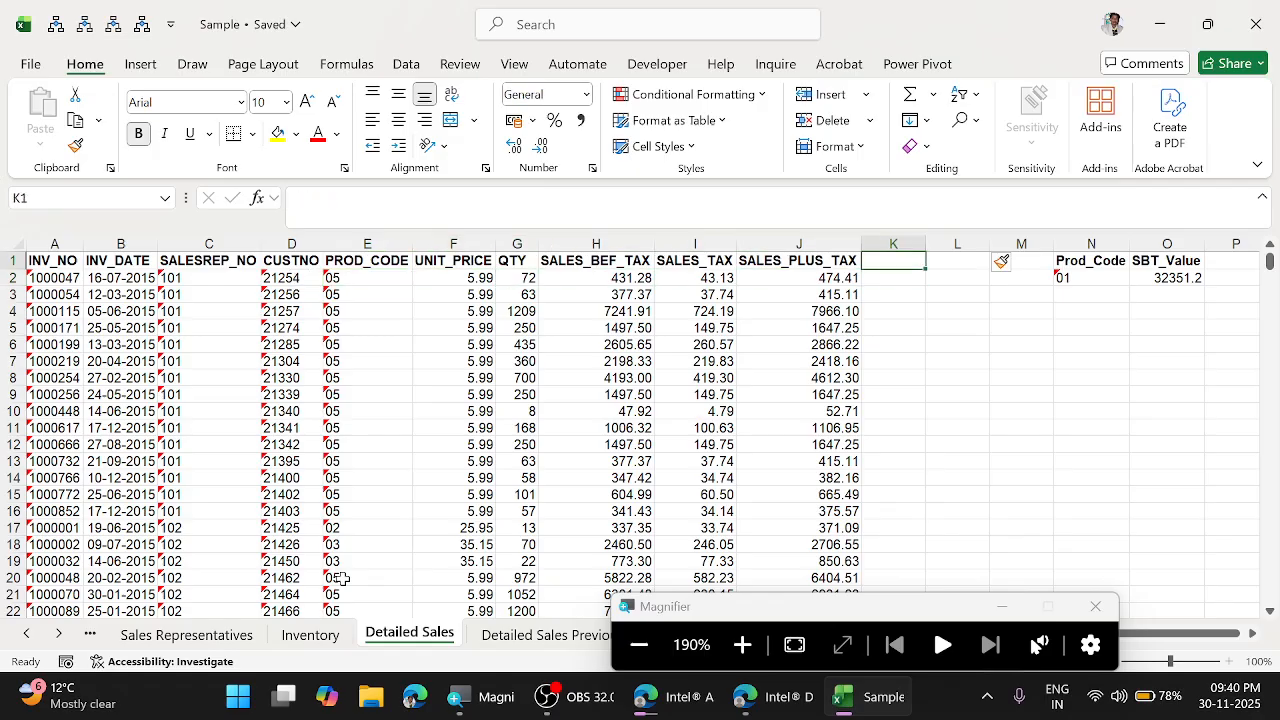
{"action": "key", "text": "Left"}
{"action": "key", "text": "Left"}
{"action": "key", "text": "Left"}
{"action": "key", "text": "Left"}
{"action": "key", "text": "Left"}
{"action": "key", "text": "Left"}
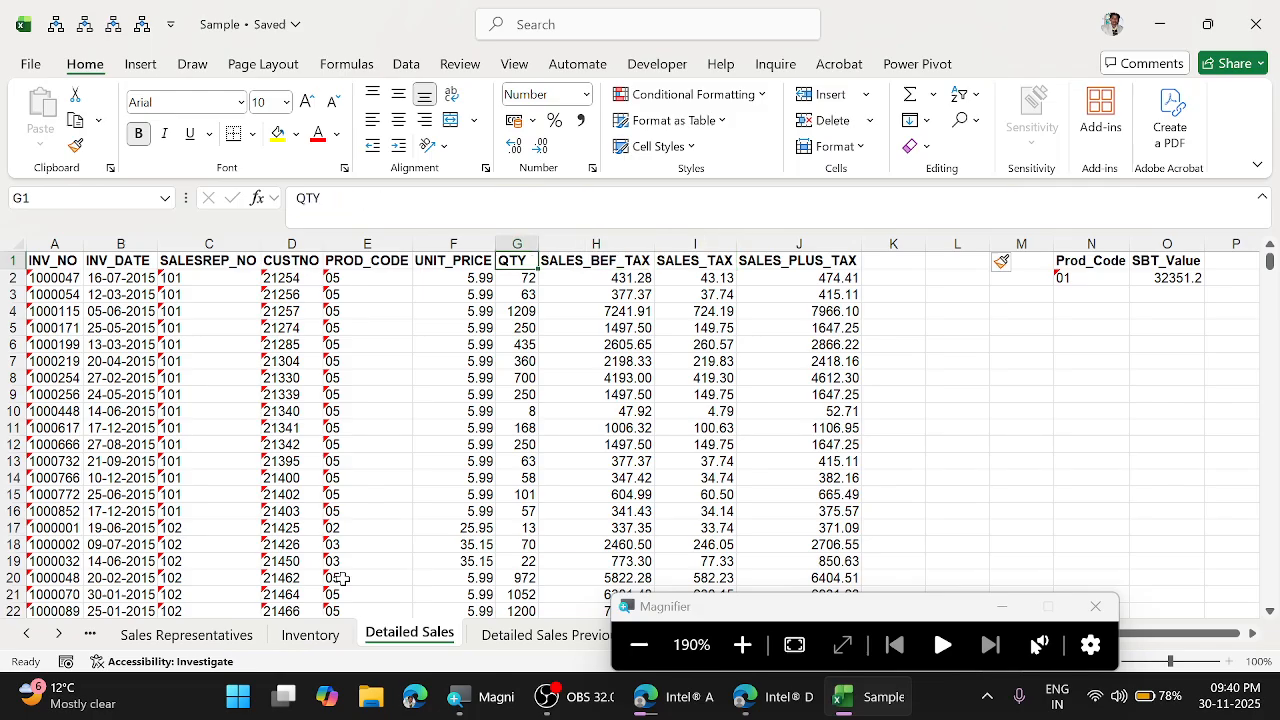
{"action": "key", "text": "Left"}
{"action": "key", "text": "Down"}
{"action": "key", "text": "Up"}
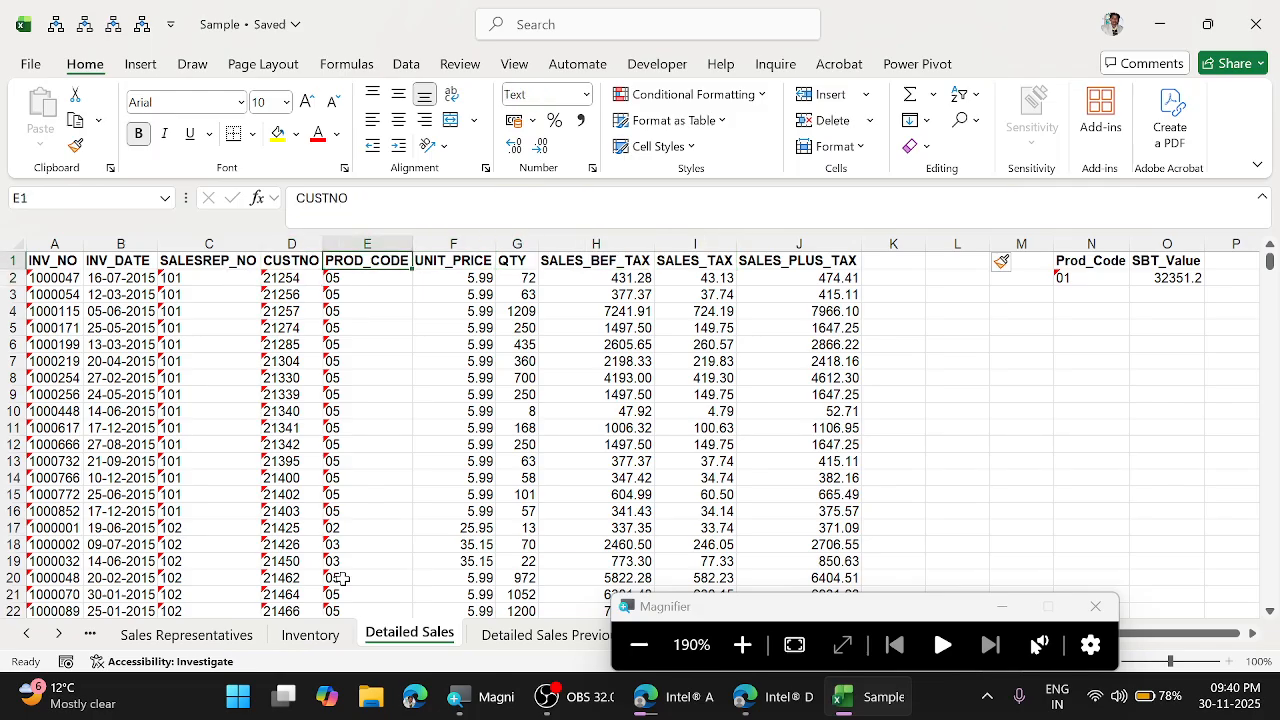
{"action": "key", "text": "Right"}
{"action": "key", "text": "Right"}
{"action": "key", "text": "Right"}
{"action": "key", "text": "Right"}
{"action": "key", "text": "Right"}
{"action": "key", "text": "Right"}
{"action": "key", "text": "Right"}
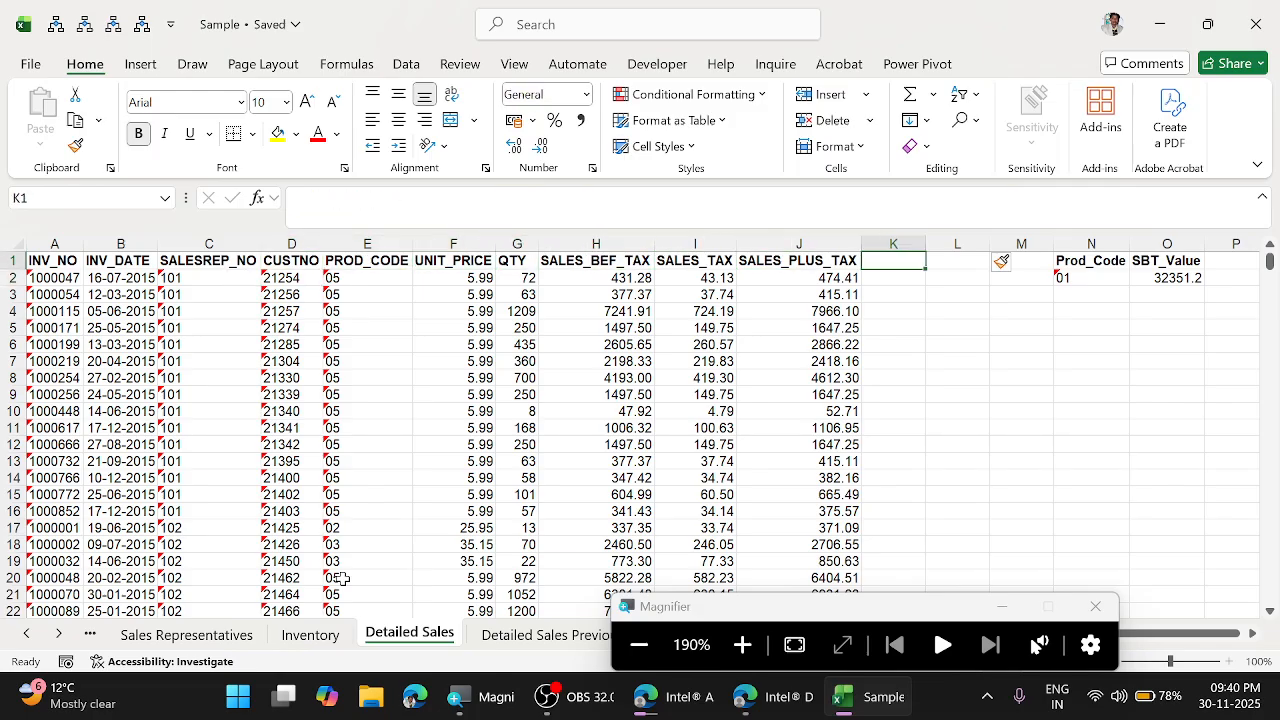
Add the heading Credit_Running_Balance in K1 and fit the column's width to it.
{"action": "type", "text": "Credit"}
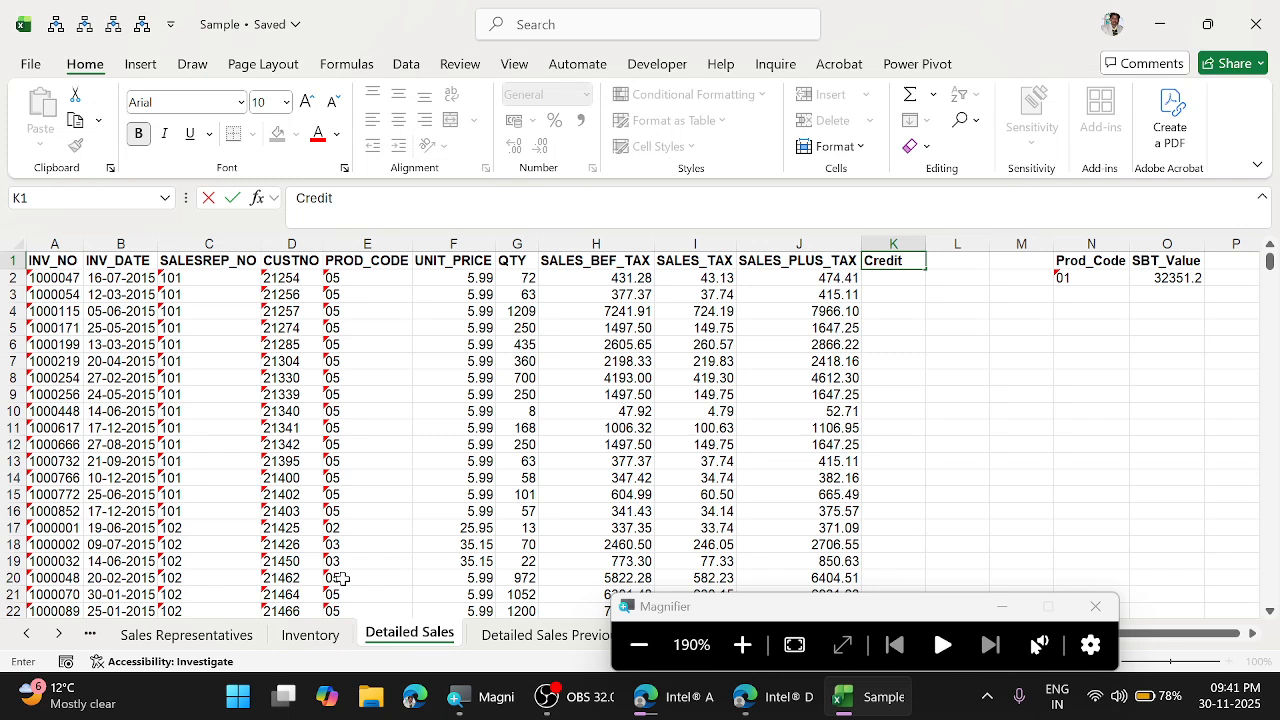
{"action": "type", "text": "_Running"}
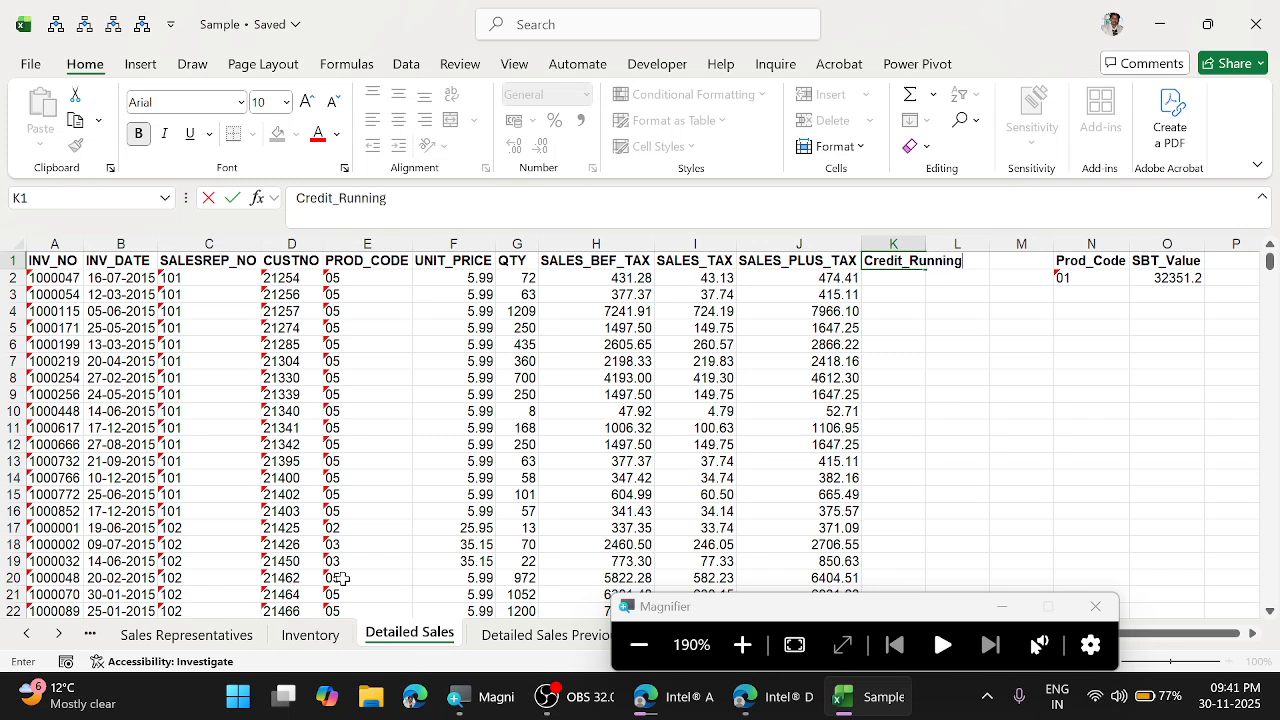
{"action": "type", "text": "_Balance"}
{"action": "key", "text": "Return"}
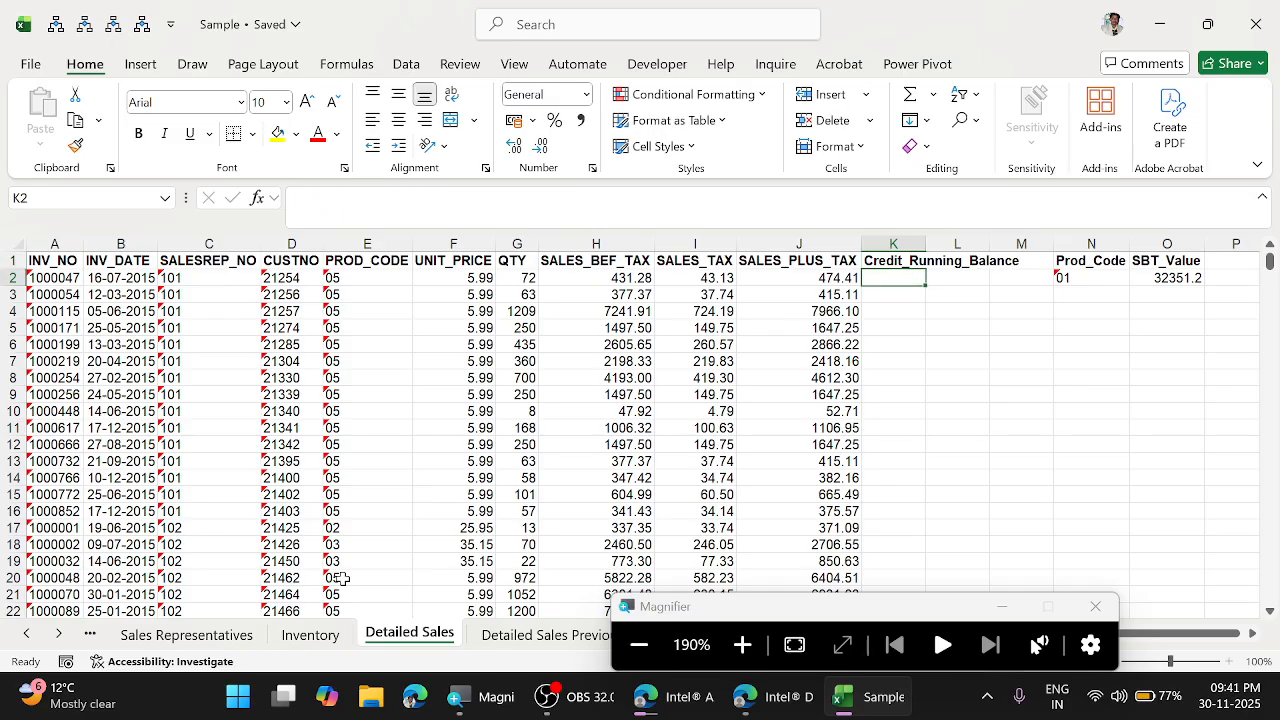
{"action": "key", "text": "Up"}
{"action": "double_click", "coordinate": [925, 244]}
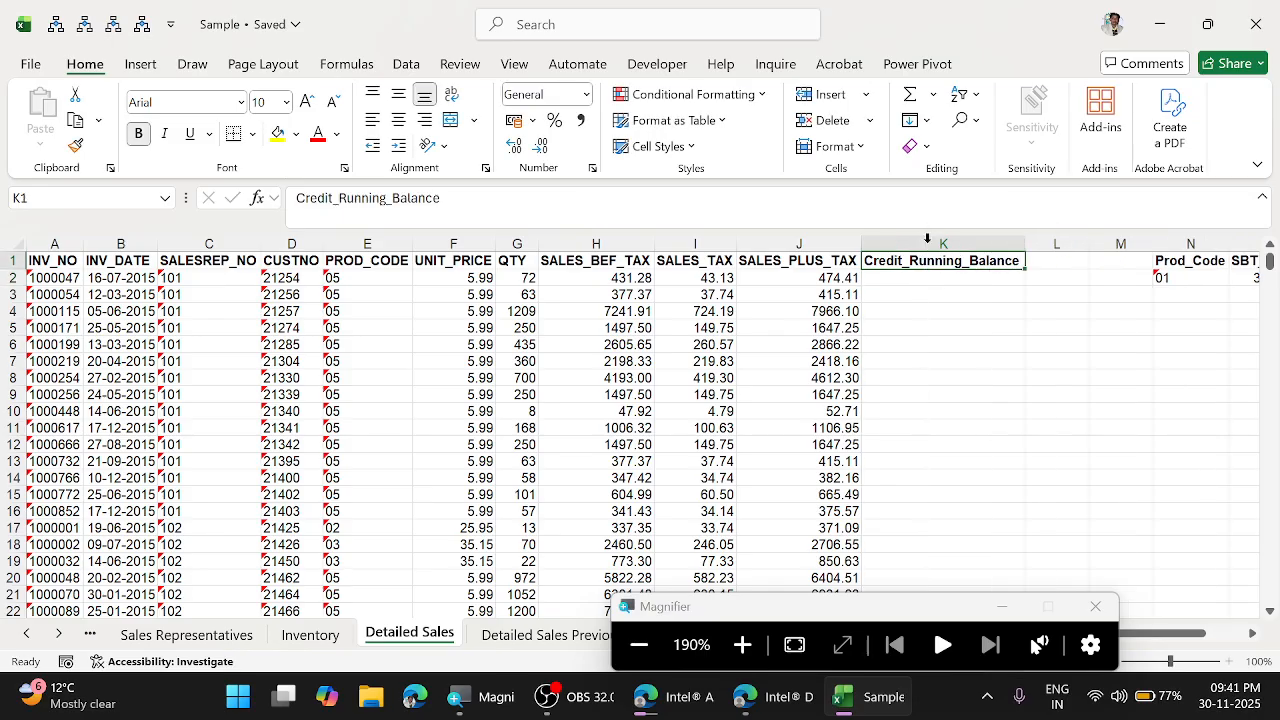
Examine the first data row between the Credit_Running_Balance and CUSTNO columns.
{"action": "left_click", "coordinate": [894, 277]}
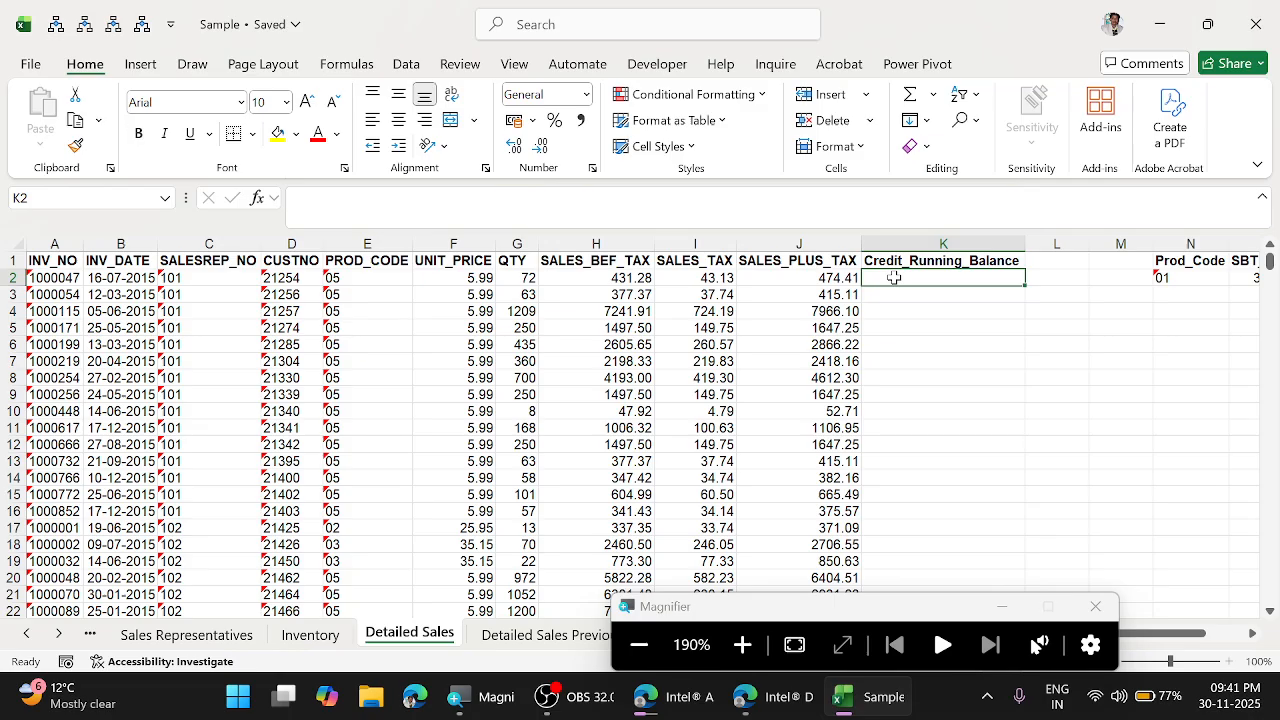
{"action": "key", "text": "Left"}
{"action": "key", "text": "Left"}
{"action": "key", "text": "Left"}
{"action": "key", "text": "Left"}
{"action": "key", "text": "Left"}
{"action": "key", "text": "Left"}
{"action": "key", "text": "Left"}
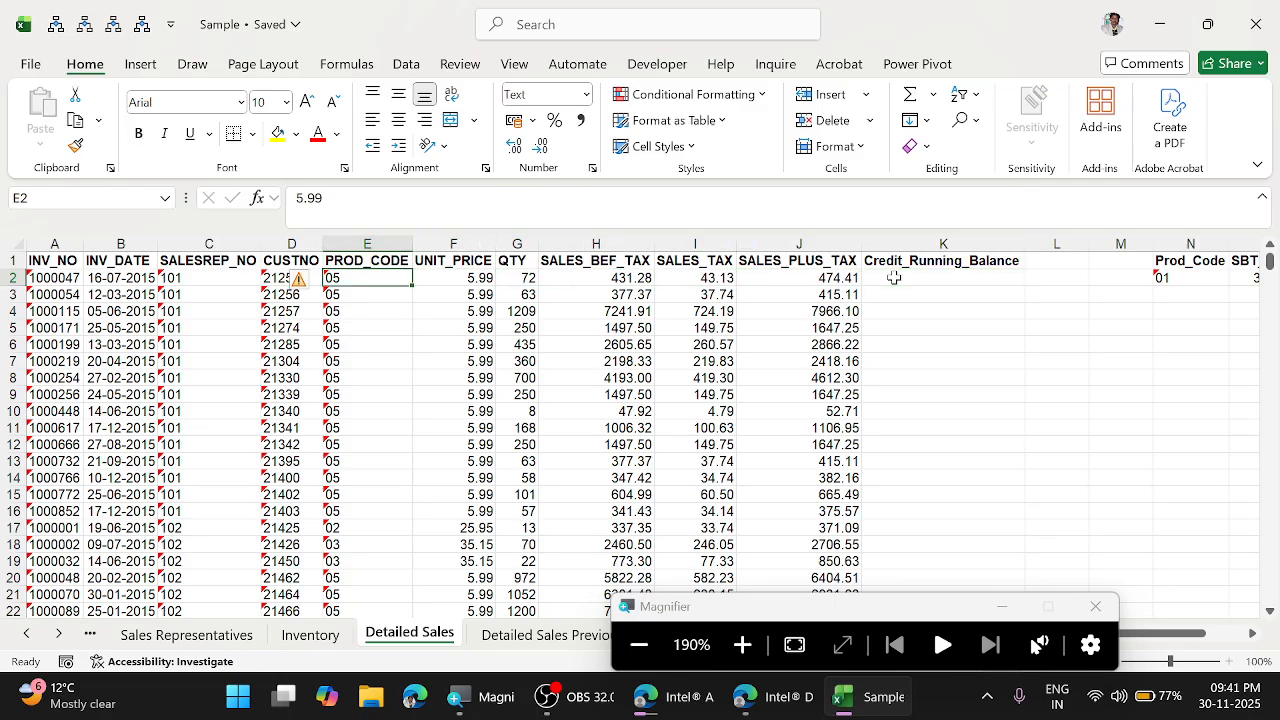
{"action": "key", "text": "Right"}
{"action": "key", "text": "Right"}
{"action": "key", "text": "Right"}
{"action": "key", "text": "Right"}
{"action": "key", "text": "Right"}
{"action": "key", "text": "Right"}
{"action": "key", "text": "Right"}
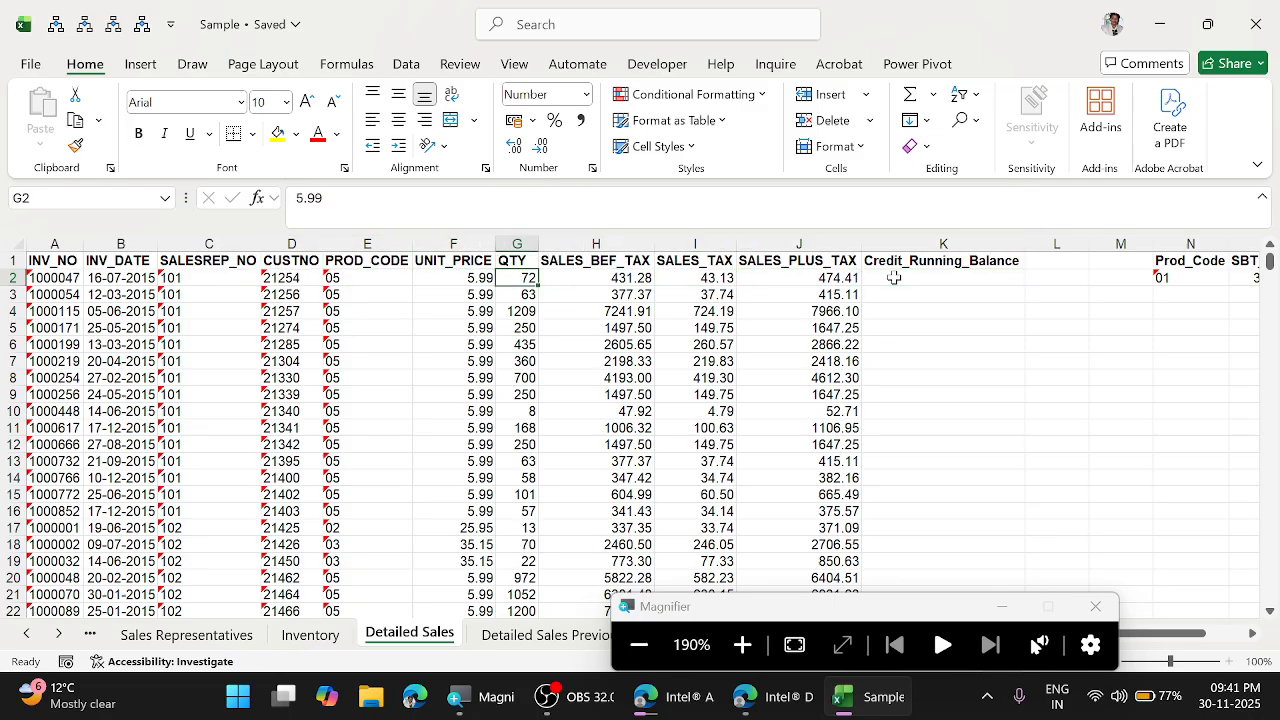
Enter =10000-J2 in K2 to deduct the first sale from a 10000 credit limit.
{"action": "type", "text": "10000"}
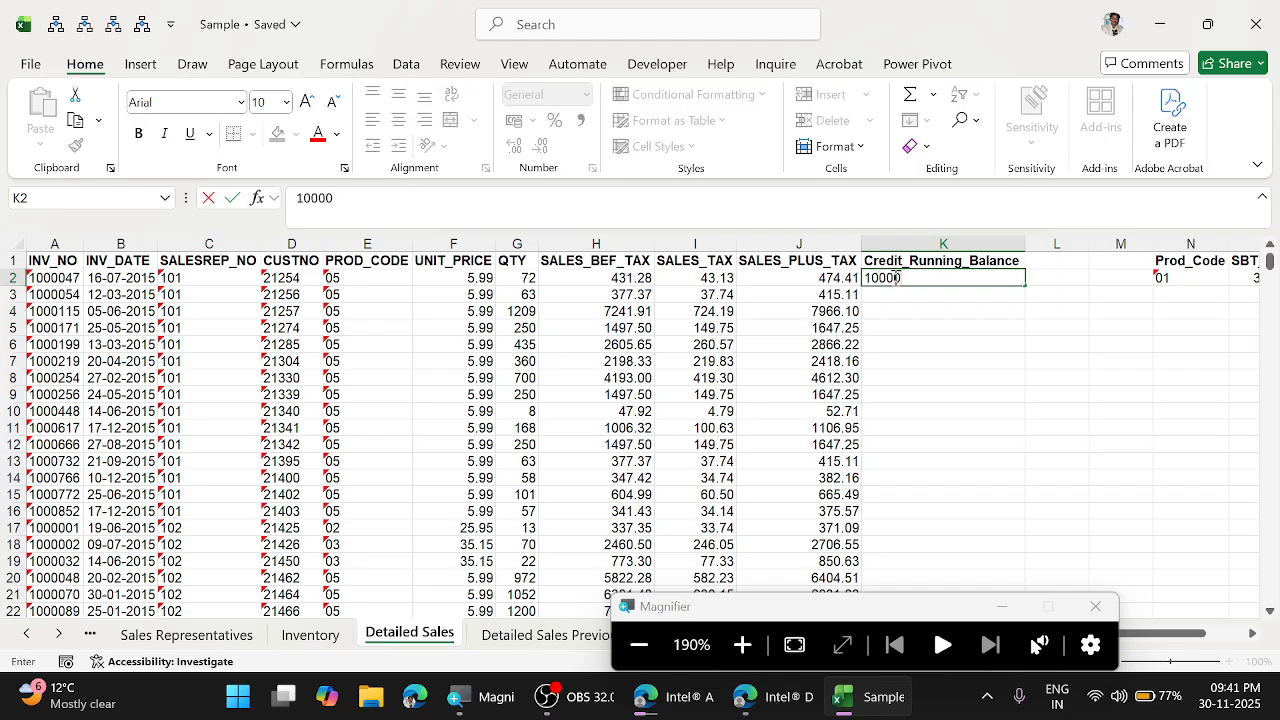
{"action": "key", "text": "Escape"}
{"action": "type", "text": "=10000"}
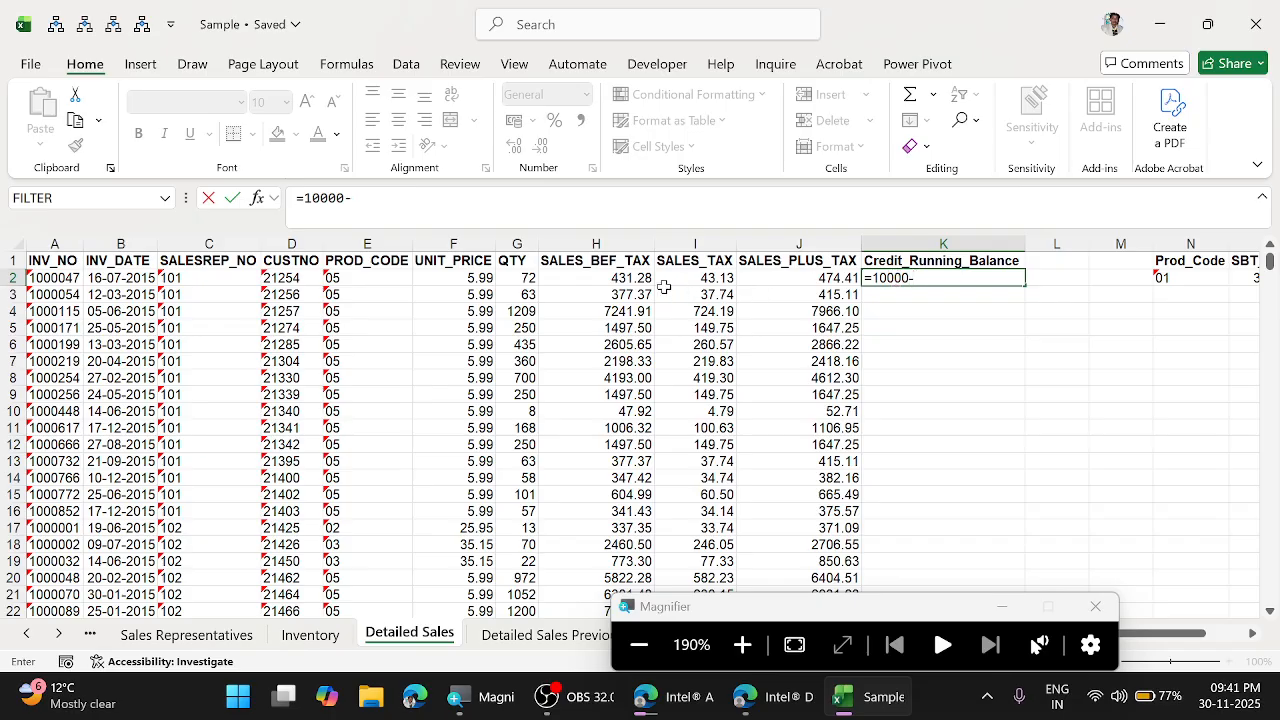
{"action": "left_click", "coordinate": [830, 276]}
{"action": "key", "text": "Return"}
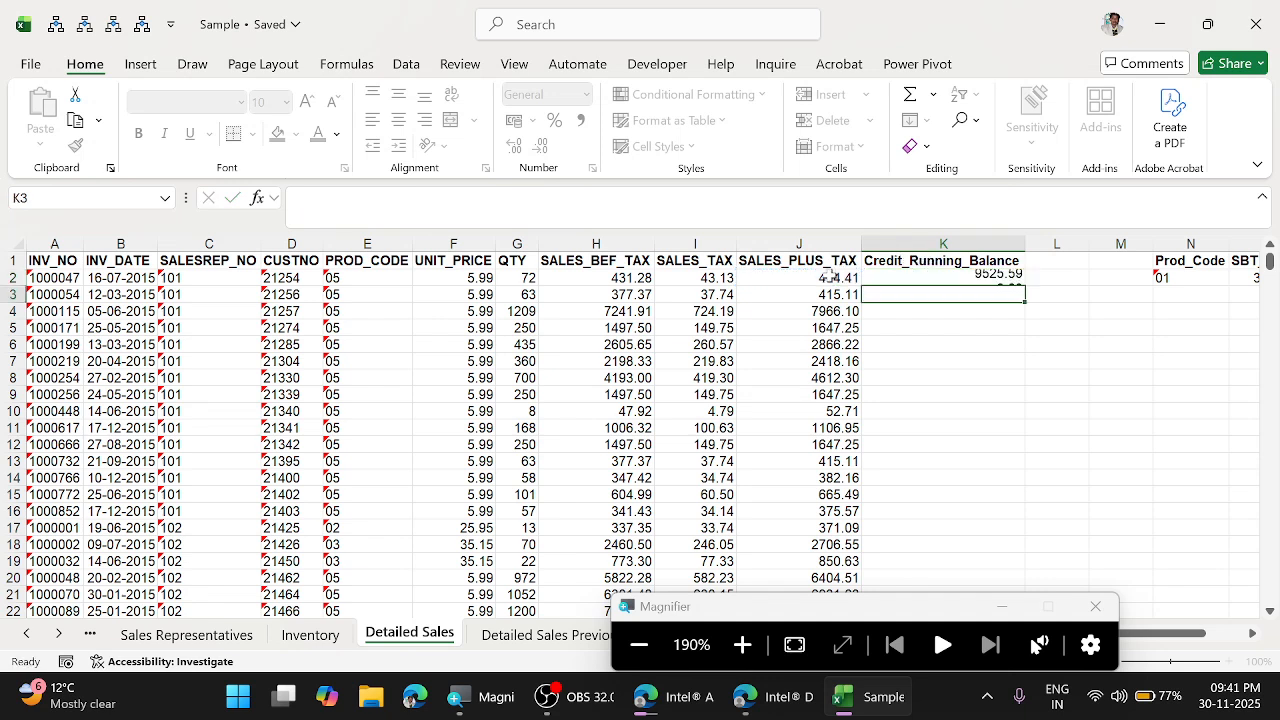
{"action": "key", "text": "Up"}
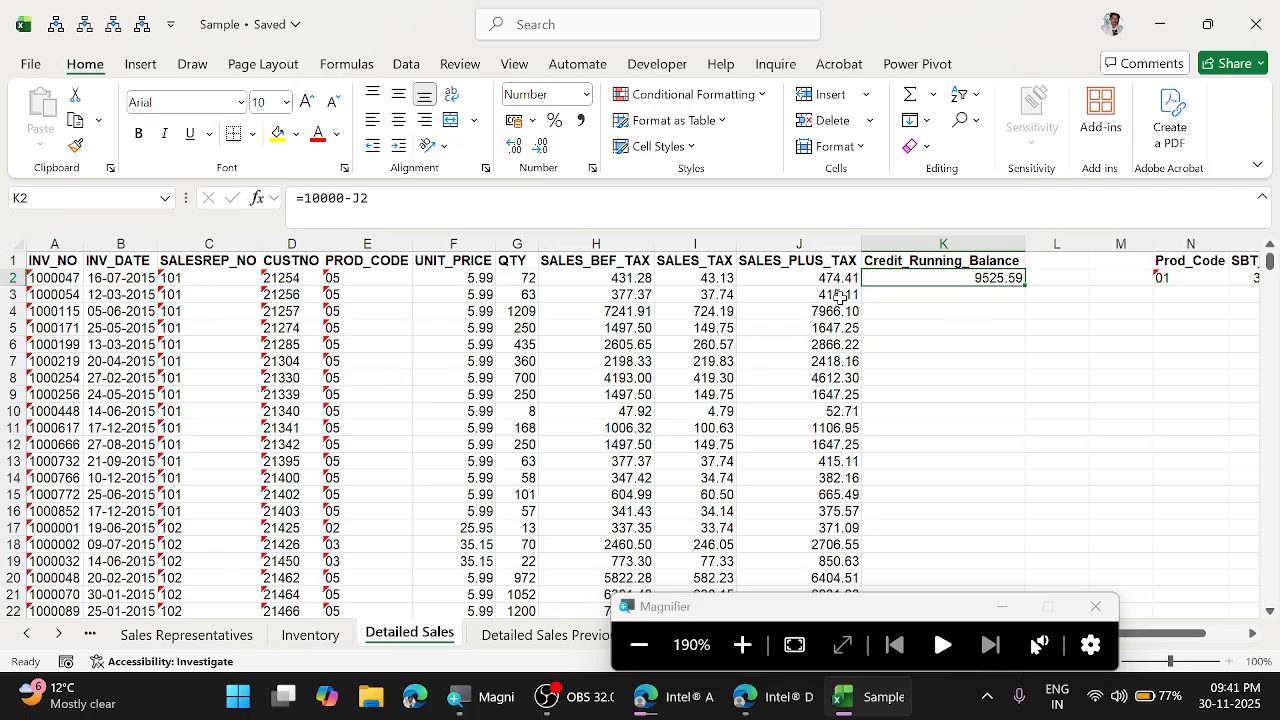
Enter =K2-J3 in K3 to deduct the second sale from the previous balance.
{"action": "left_click", "coordinate": [998, 294]}
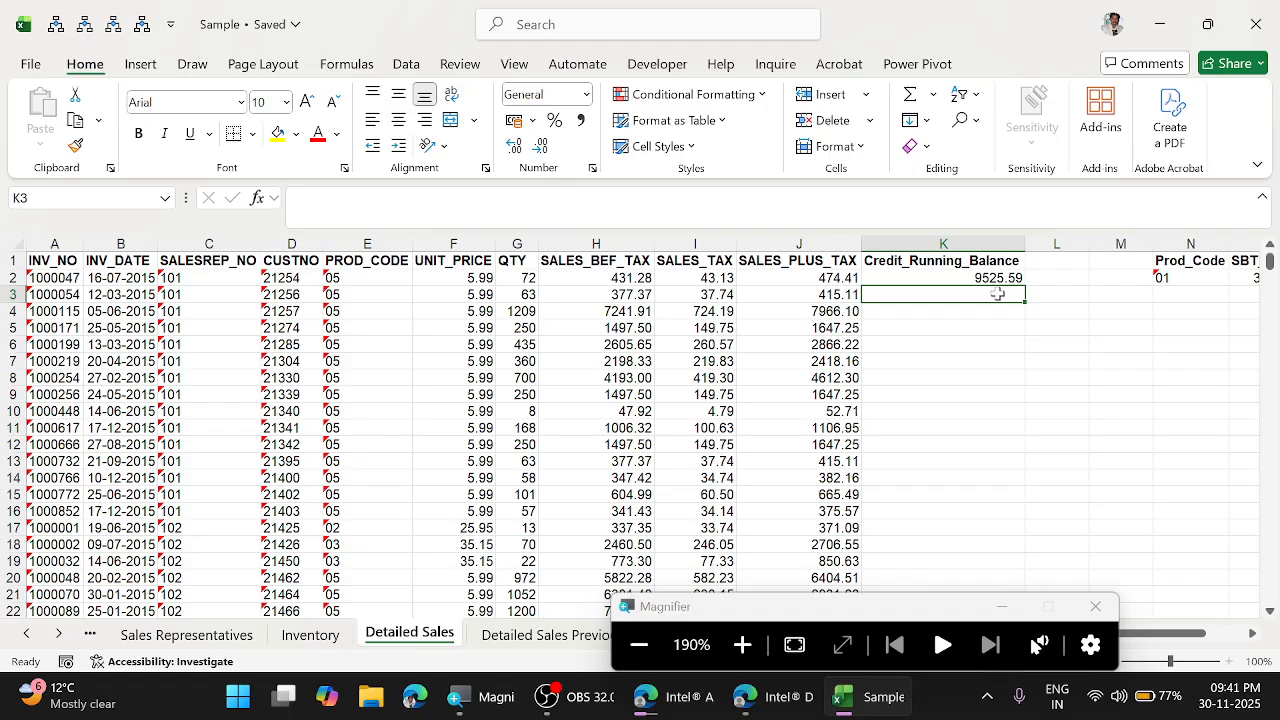
{"action": "type", "text": "=K2-"}
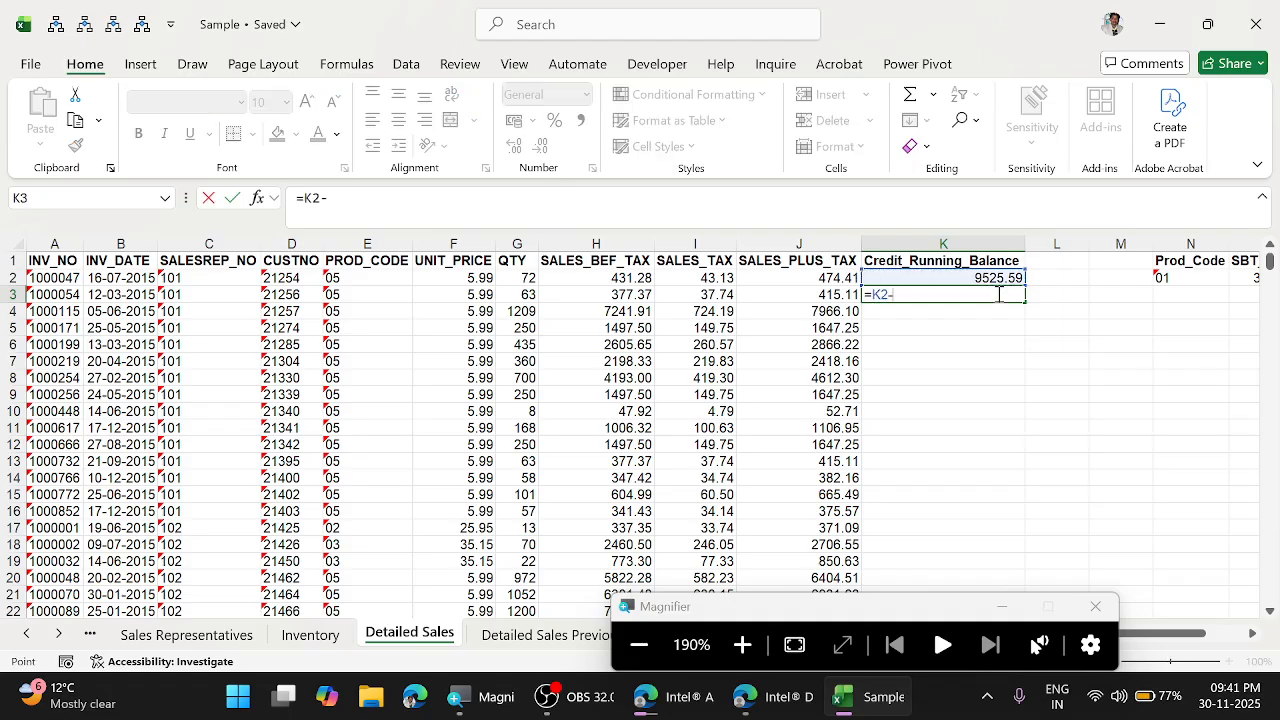
{"action": "key", "text": "Left"}
{"action": "key", "text": "Return"}
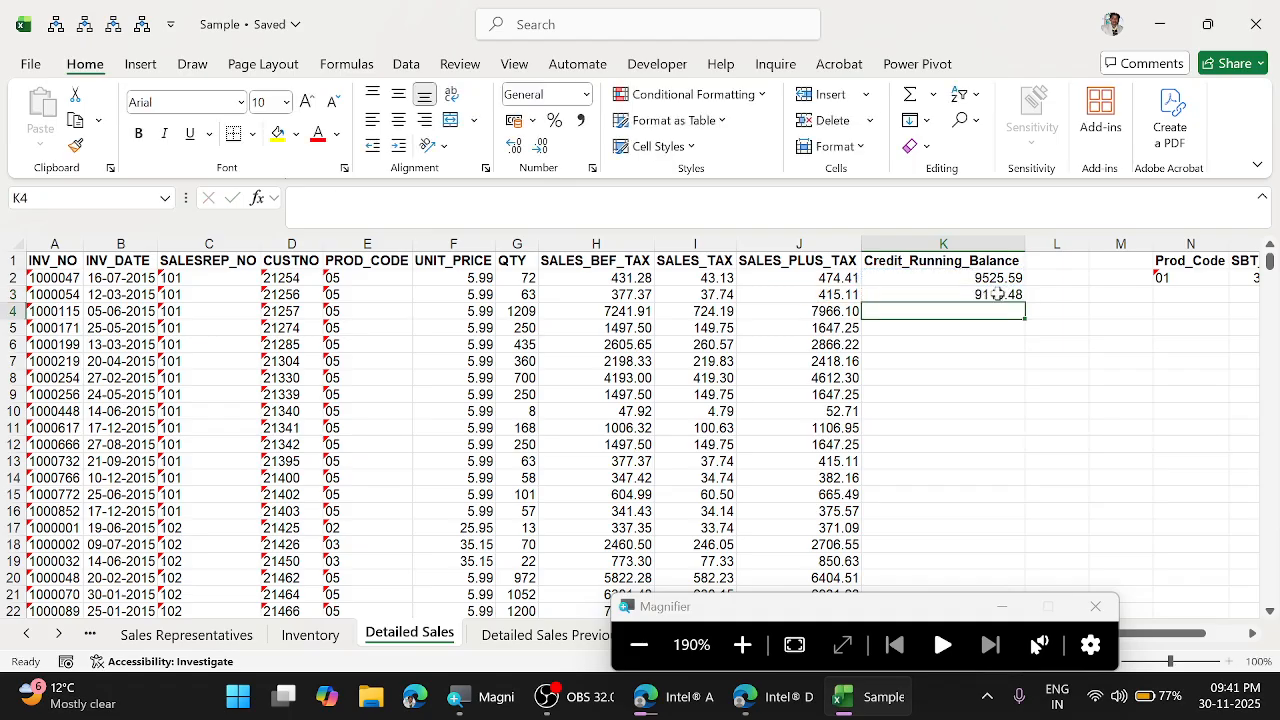
{"action": "key", "text": "Up"}
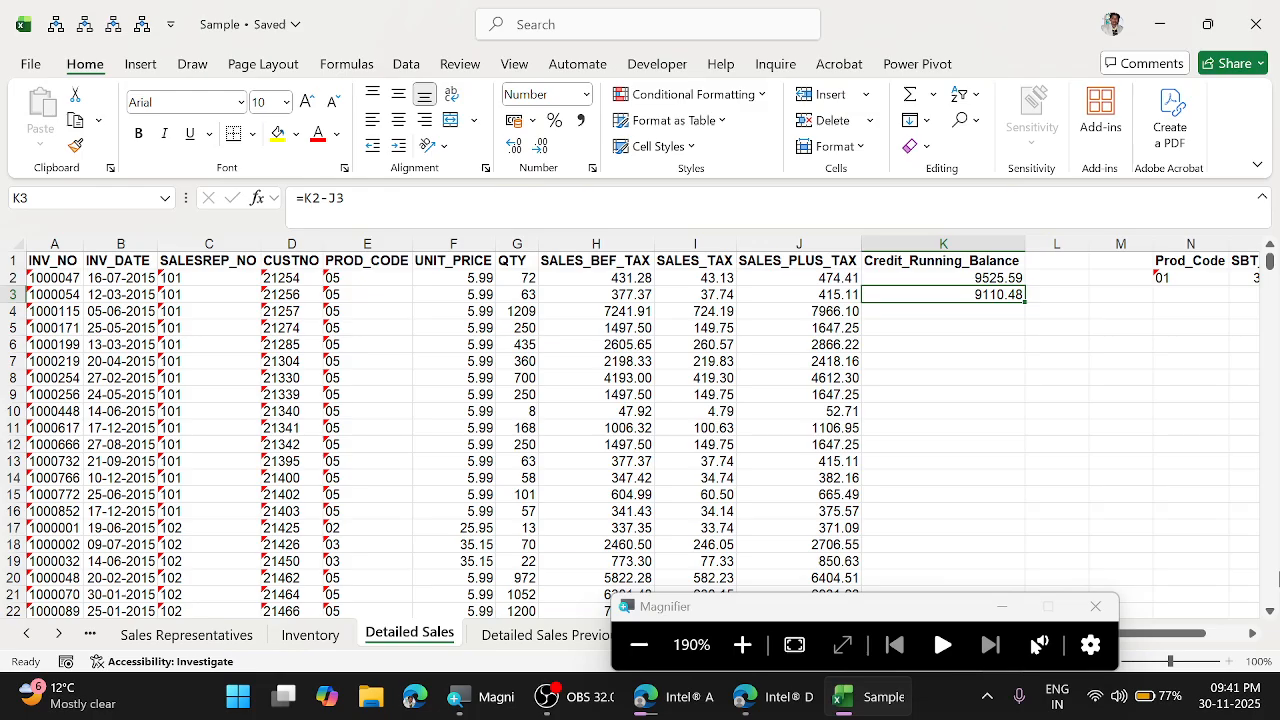
Clear the trial balance formulas from K2 and K3, keeping the Credit_Running_Balance heading.
{"action": "key", "text": "shift+Up"}
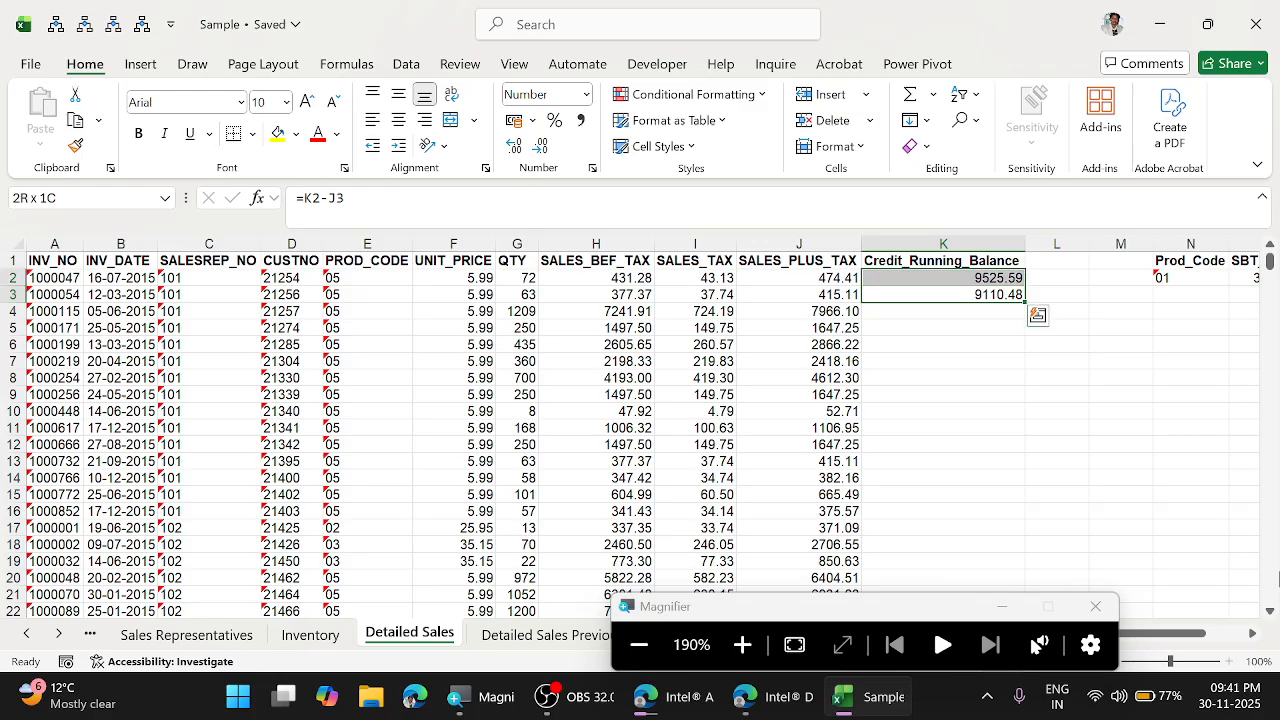
{"action": "key", "text": "Delete"}
{"action": "key", "text": "Up"}
{"action": "key", "text": "Up"}
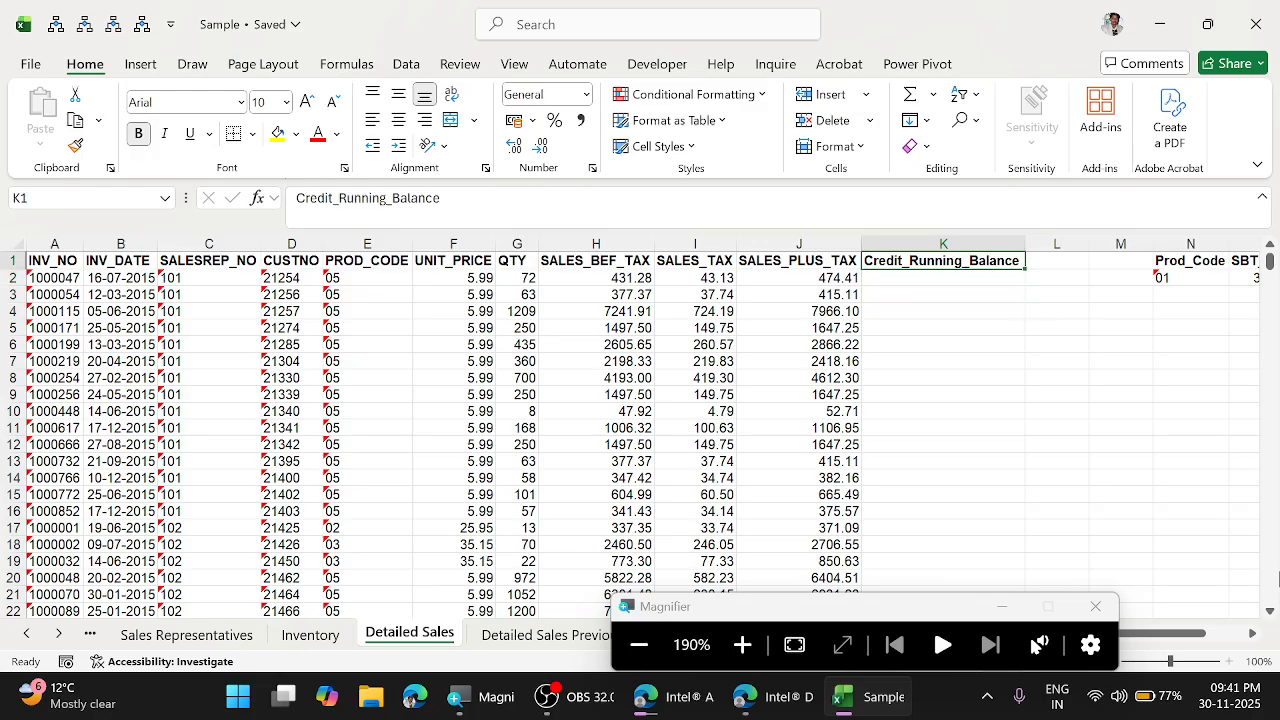
Examine the second data row between the Credit_Running_Balance and CUSTNO columns, ending on K2.
{"action": "key", "text": "Down"}
{"action": "key", "text": "Down"}
{"action": "key", "text": "Left"}
{"action": "key", "text": "Left"}
{"action": "key", "text": "Left"}
{"action": "key", "text": "Left"}
{"action": "key", "text": "Left"}
{"action": "key", "text": "Left"}
{"action": "key", "text": "Left"}
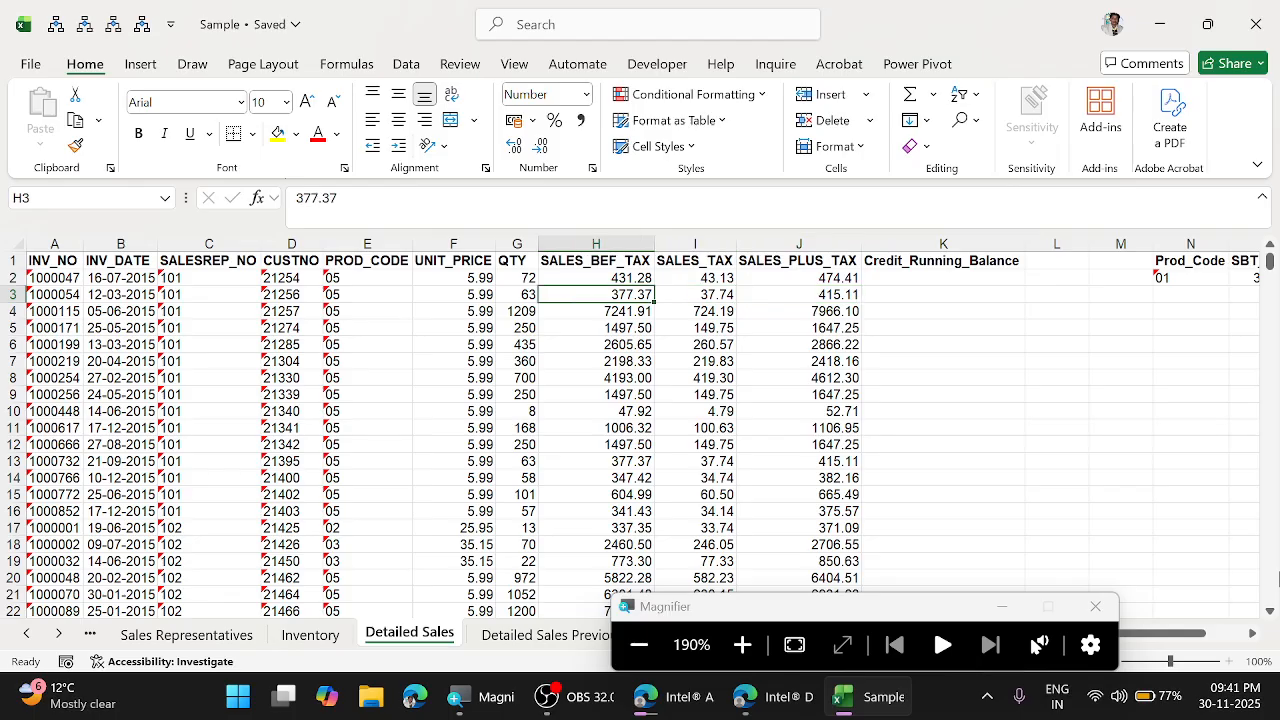
{"action": "key", "text": "Right"}
{"action": "key", "text": "Right"}
{"action": "key", "text": "Right"}
{"action": "key", "text": "Right"}
{"action": "key", "text": "Right"}
{"action": "key", "text": "Right"}
{"action": "key", "text": "Right"}
{"action": "key", "text": "Up"}
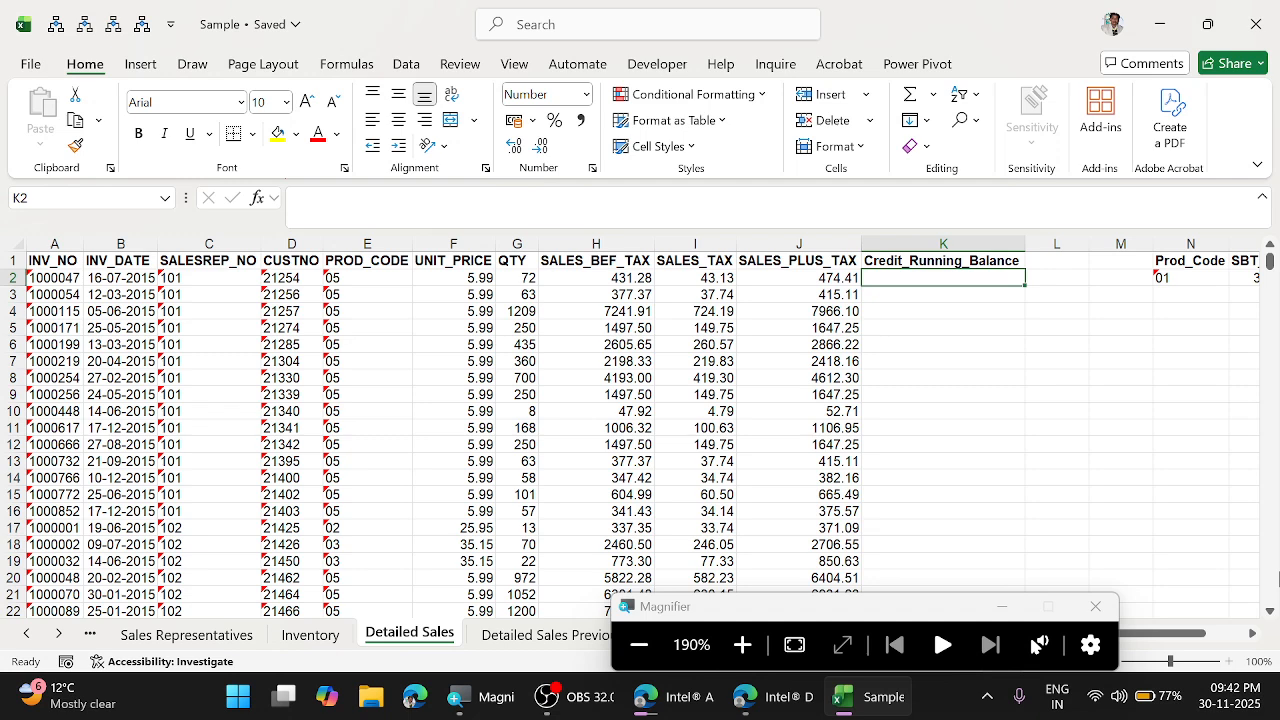
Save the workbook and minimize the Magnifier window.
{"action": "key", "text": "ctrl+s"}
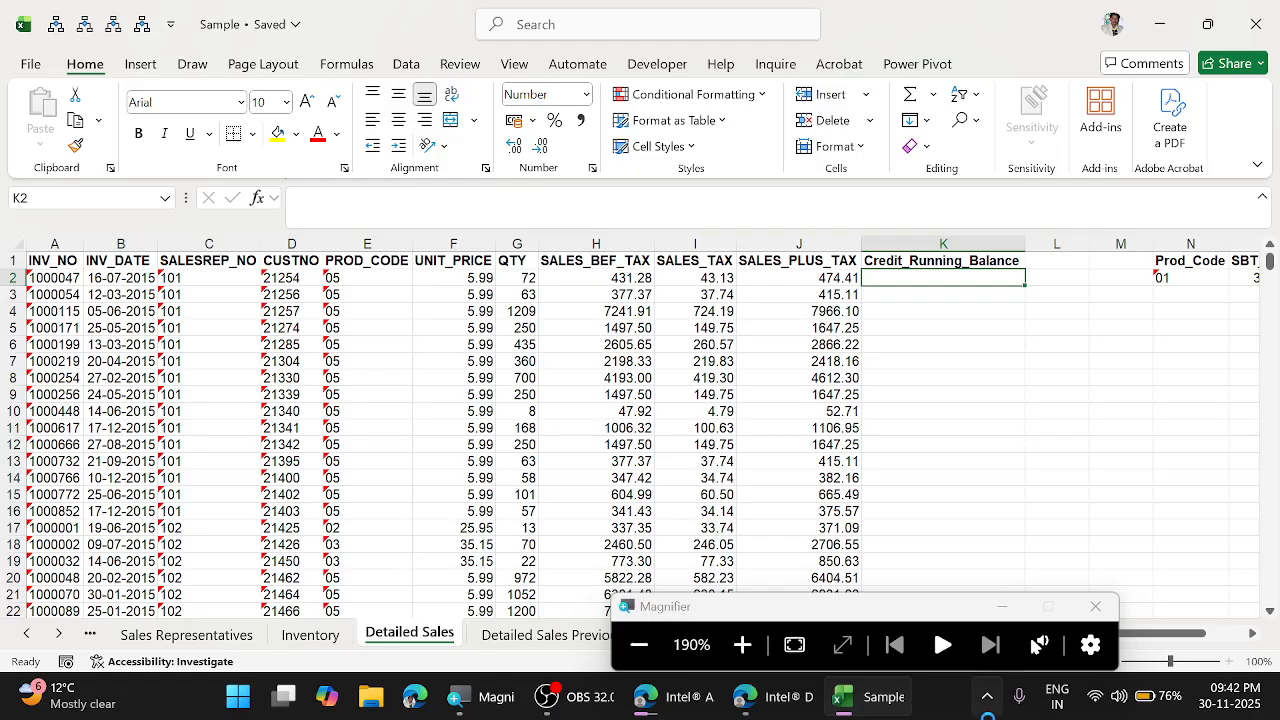
{"action": "left_click", "coordinate": [998, 606]}
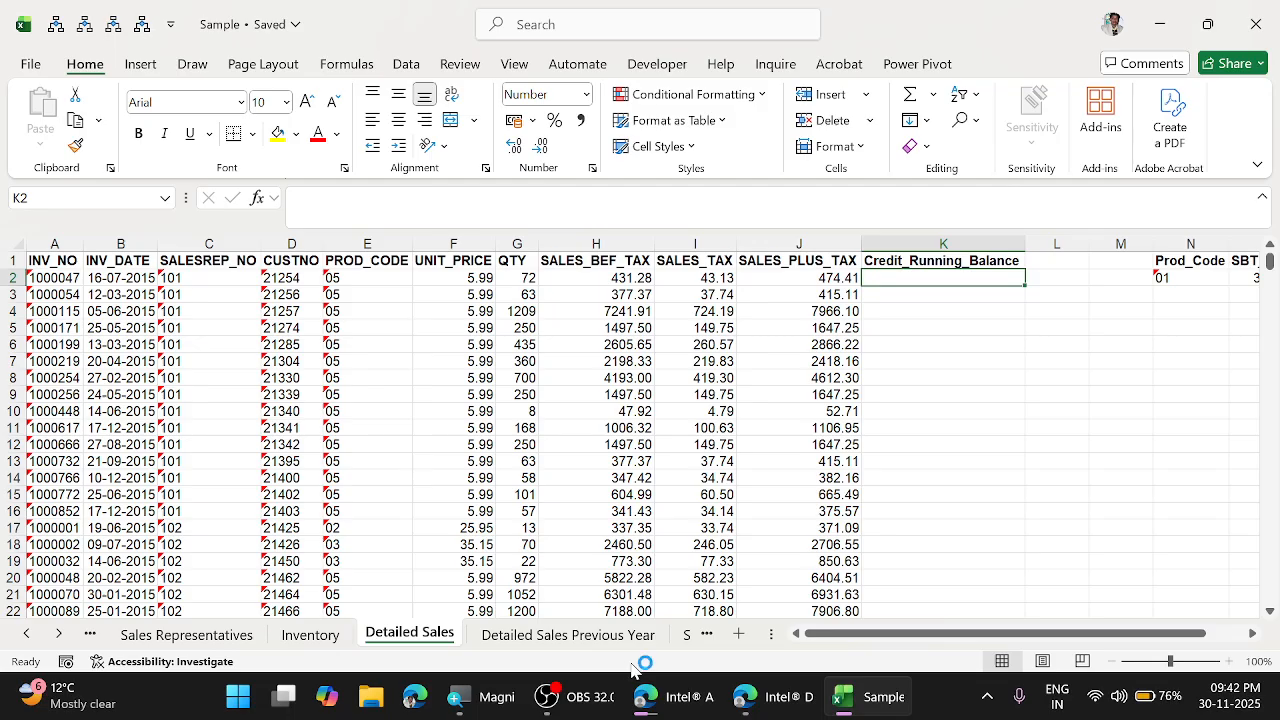
Remove the hyperlink from the SOUTH AFRICA entry in cell E7 of the Customers sheet.
{"action": "key", "text": "ctrl+Page_Down"}
{"action": "key", "text": "ctrl+Page_Down"}
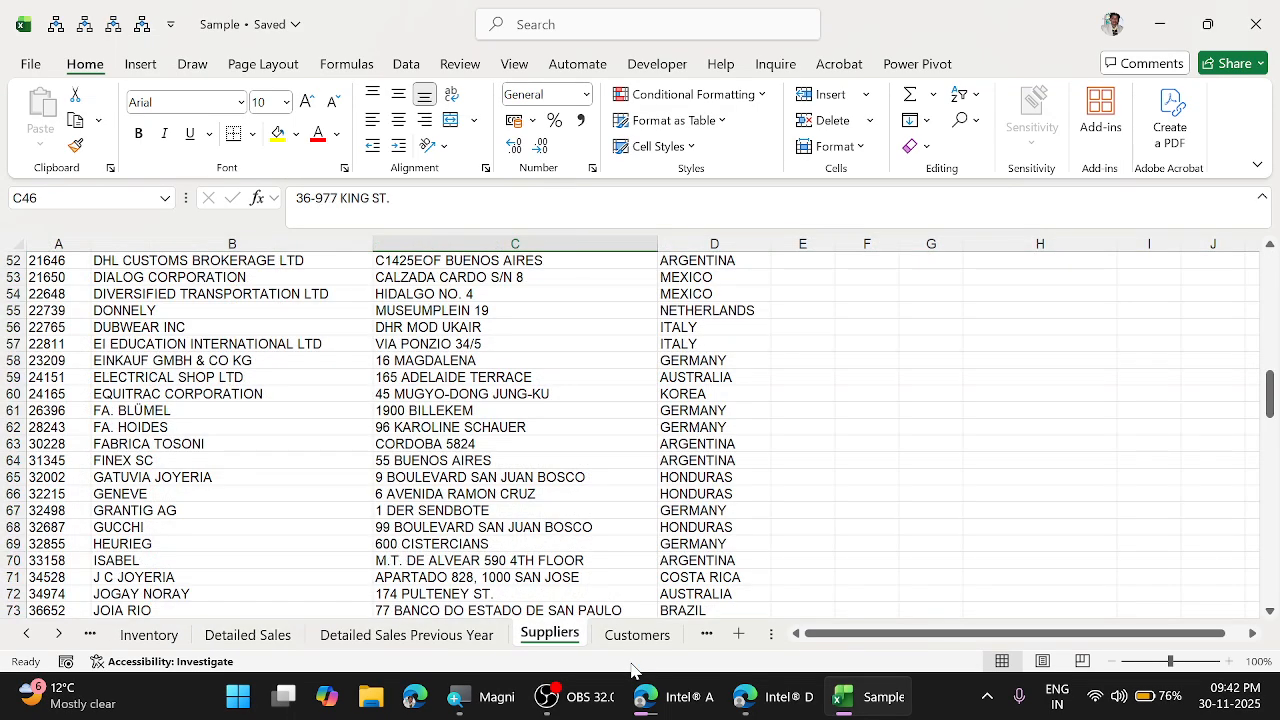
{"action": "key", "text": "ctrl+Page_Down"}
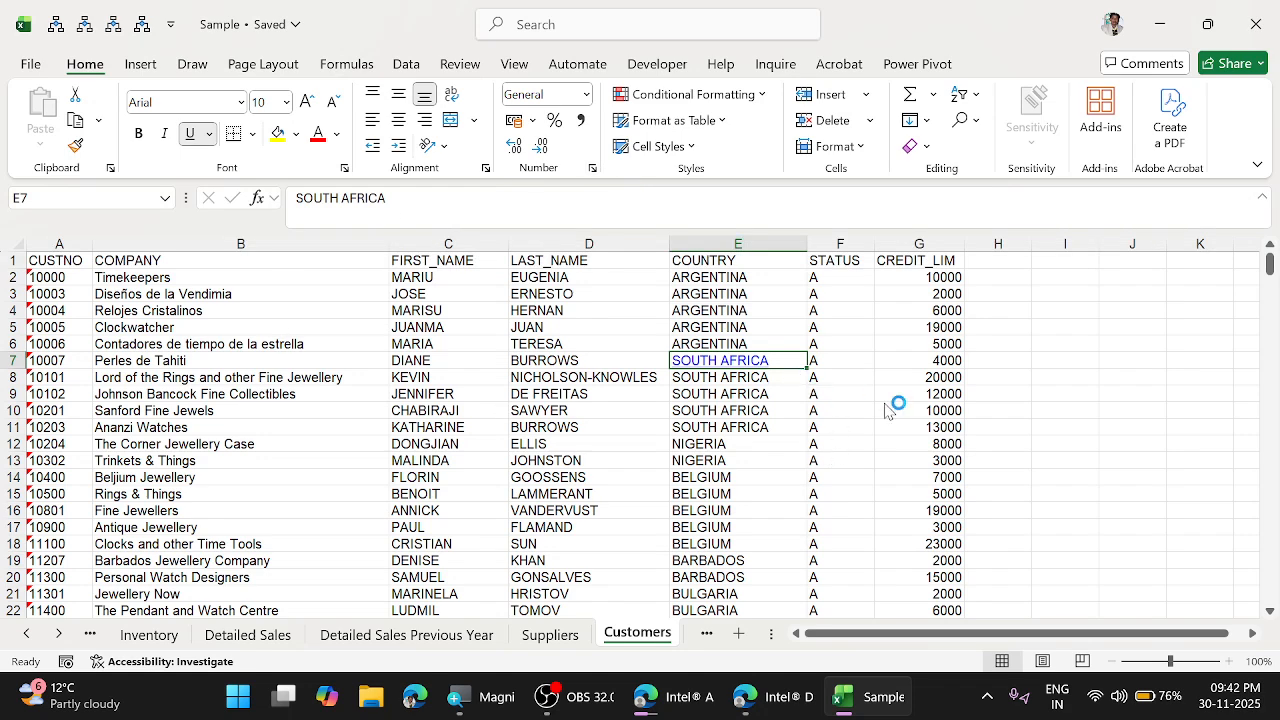
{"action": "key", "text": "ctrl+k"}
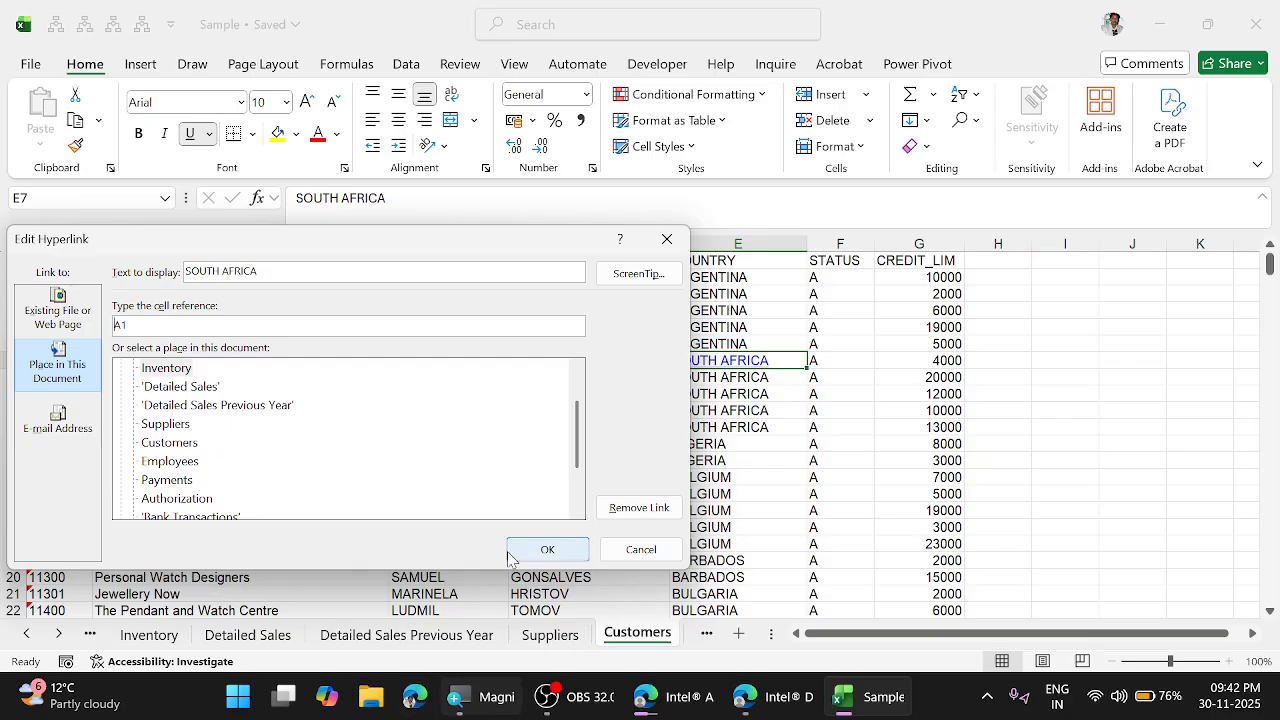
{"action": "left_click", "coordinate": [633, 502]}
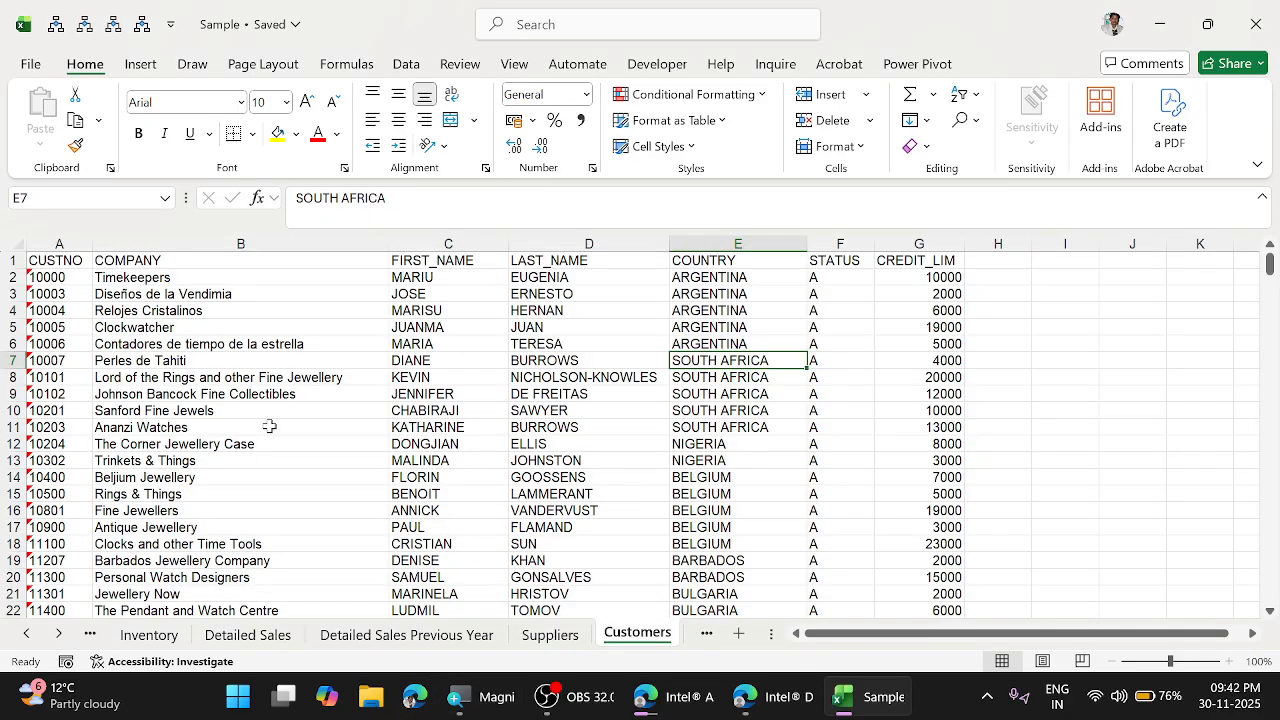
Examine the Customers sheet: the CUSTNO column down to its last row, the column headings and the first CREDIT_LIM values.
{"action": "left_click", "coordinate": [452, 461]}
{"action": "key", "text": "Home"}
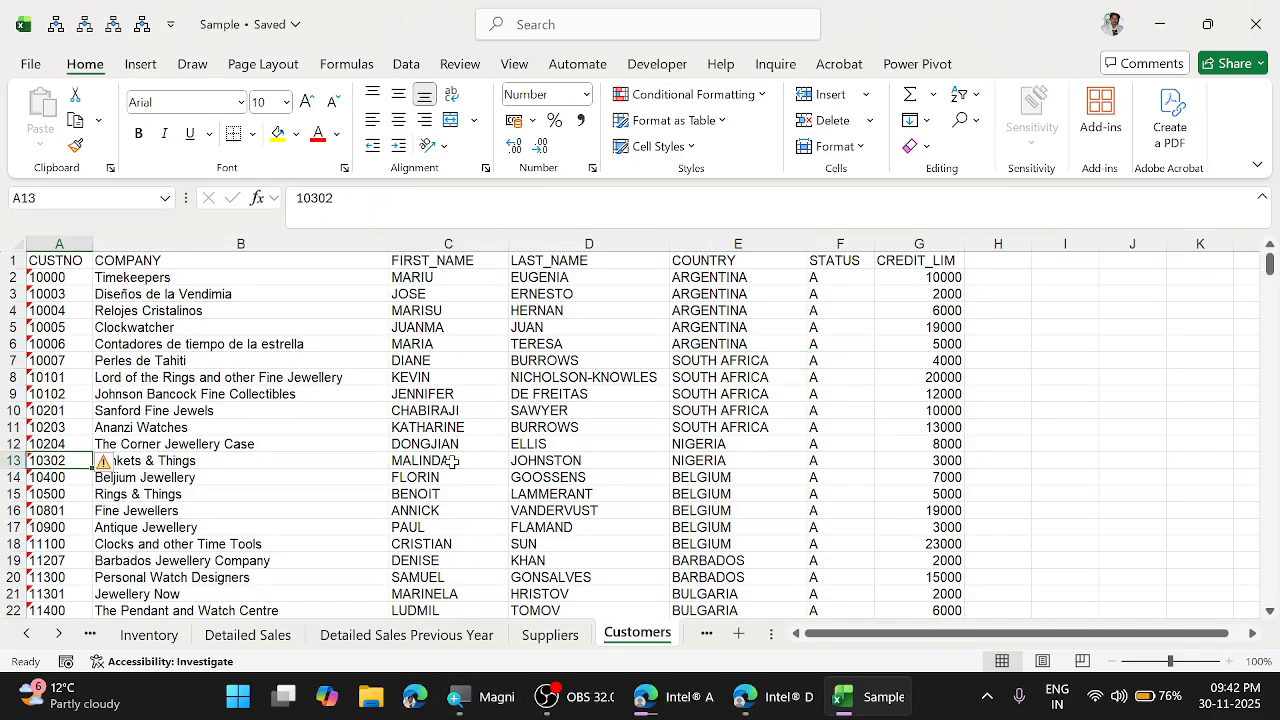
{"action": "key", "text": "ctrl+Up"}
{"action": "key", "text": "ctrl+Down"}
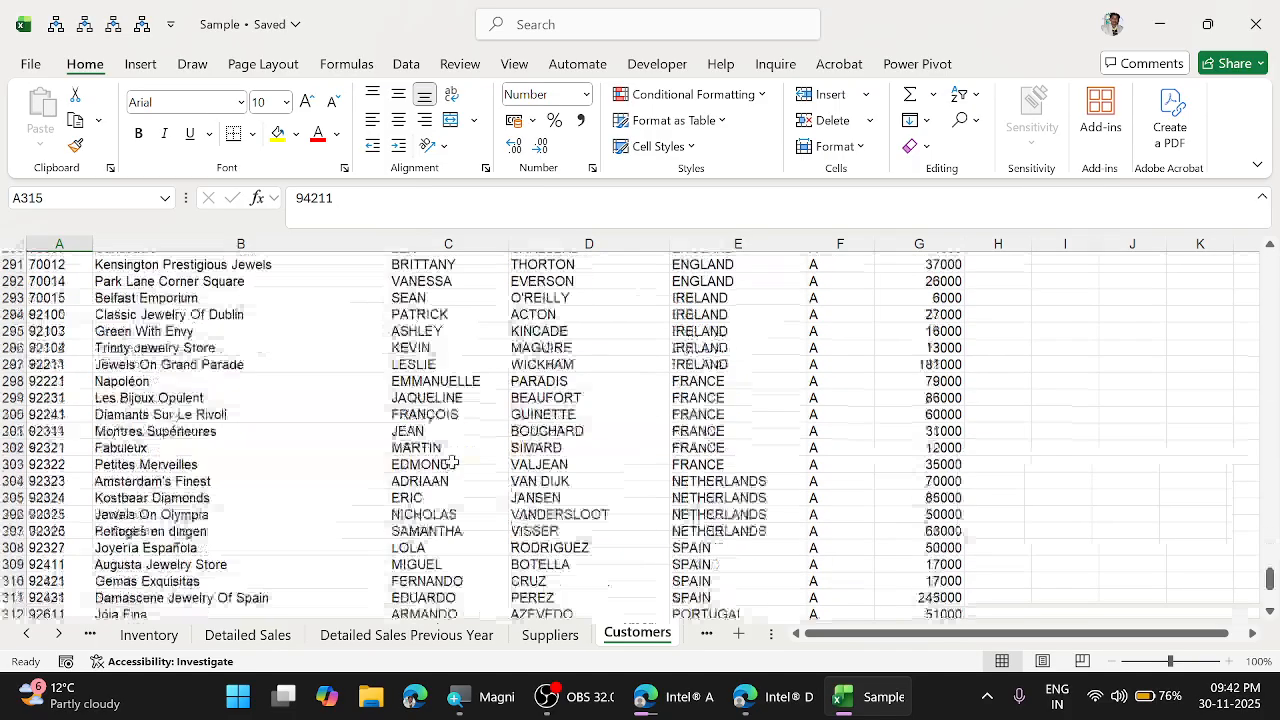
{"action": "key", "text": "ctrl+Up"}
{"action": "key", "text": "Right"}
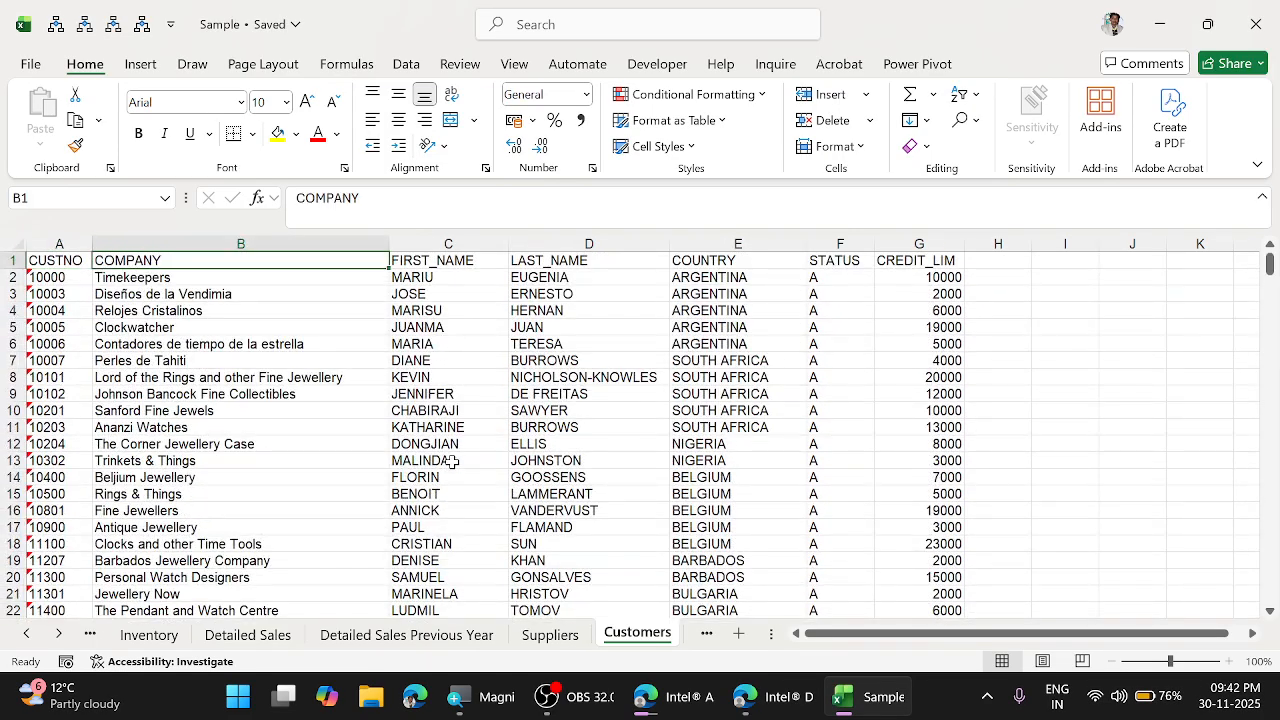
{"action": "key", "text": "Right"}
{"action": "key", "text": "Right"}
{"action": "key", "text": "Right"}
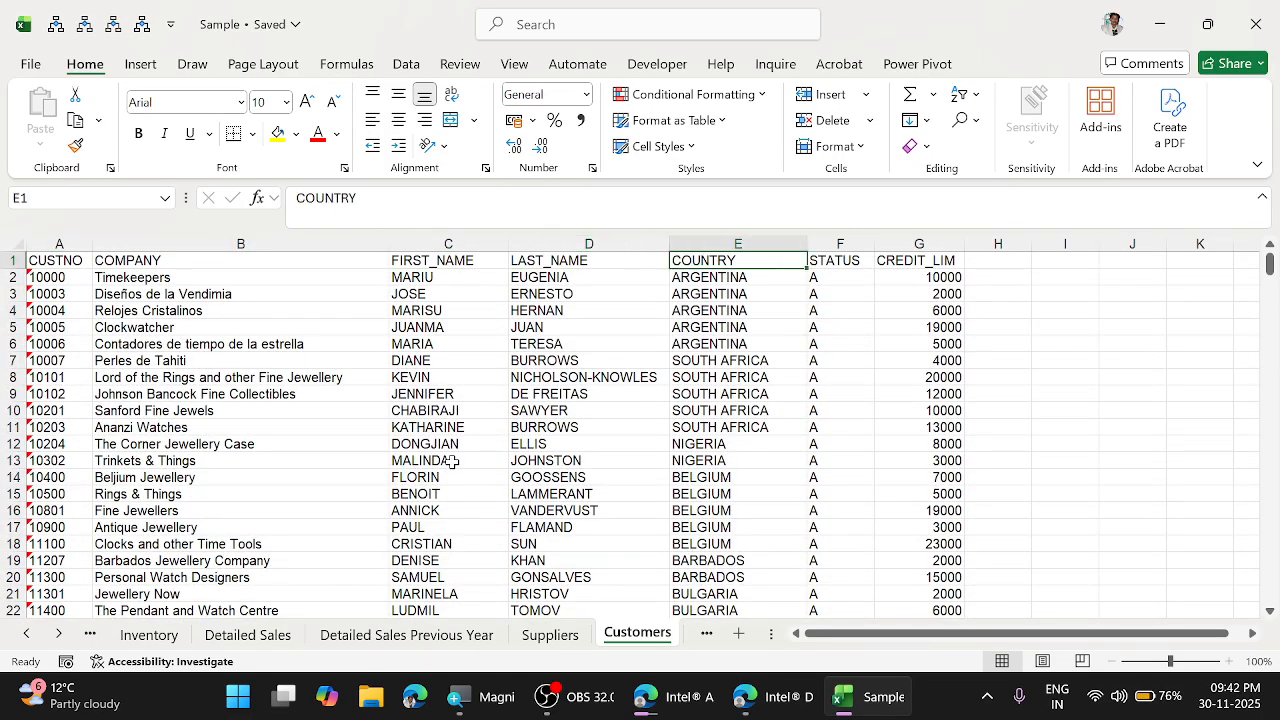
{"action": "key", "text": "Right"}
{"action": "key", "text": "Right"}
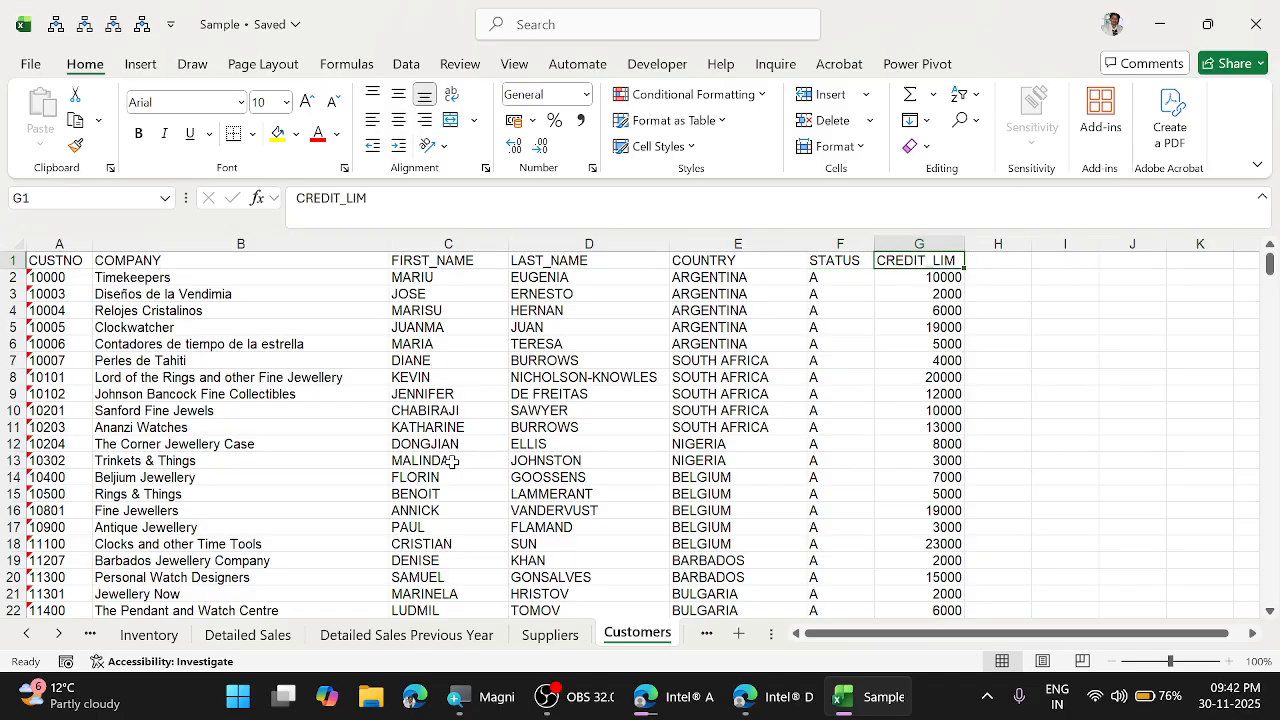
{"action": "key", "text": "Down"}
{"action": "key", "text": "Down"}
{"action": "key", "text": "Up"}
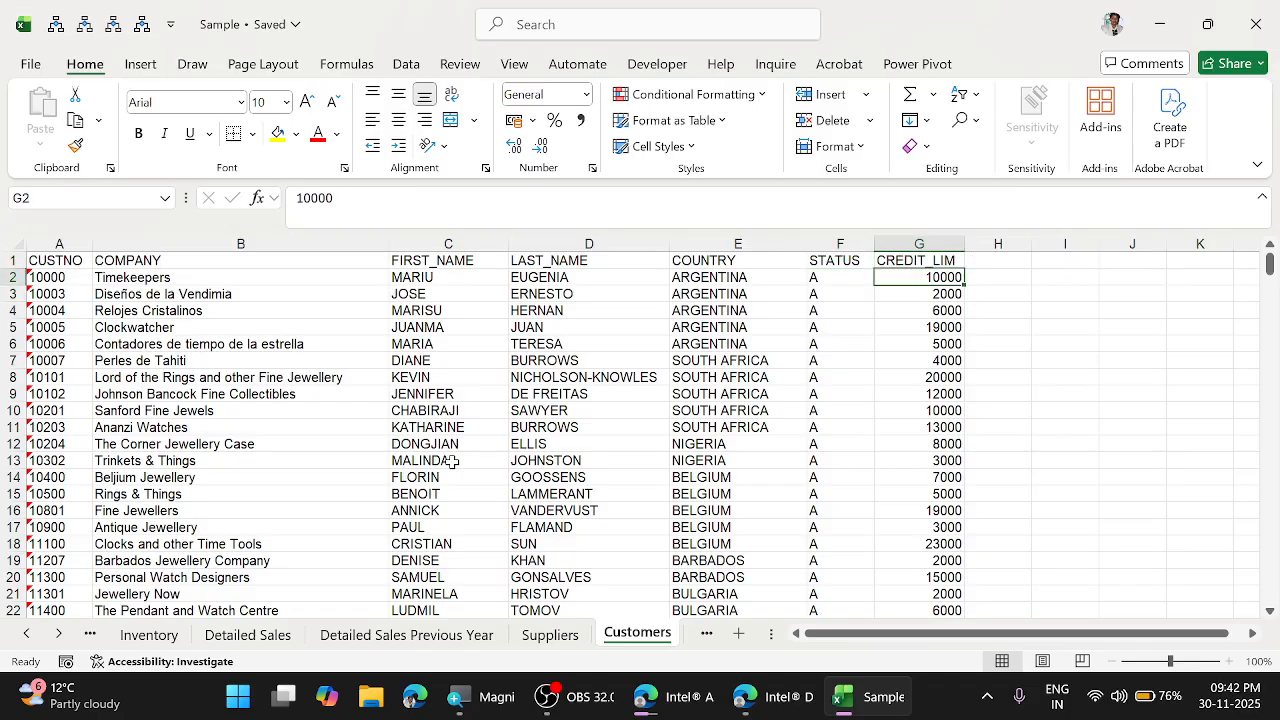
Examine the column headings and the first data row of the Detailed Sales Previous Year sheet.
{"action": "key", "text": "ctrl+Page_Up"}
{"action": "key", "text": "ctrl+Page_Up"}
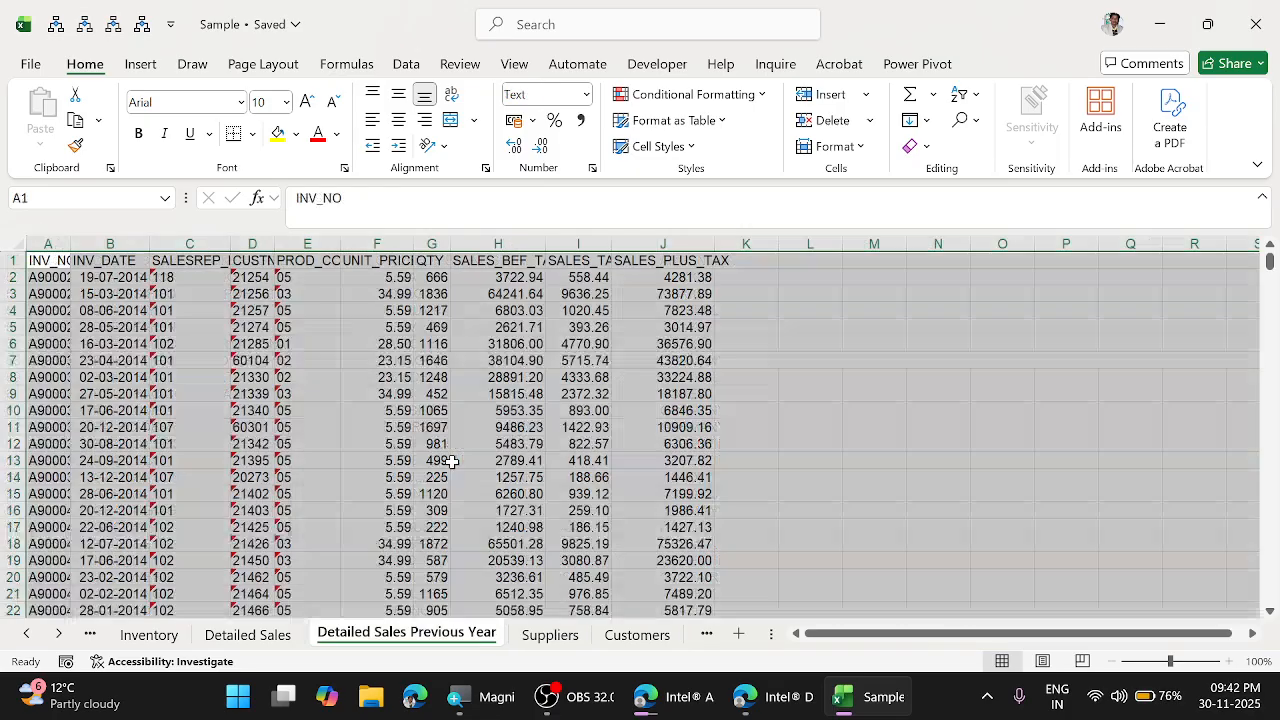
{"action": "key", "text": "Right"}
{"action": "key", "text": "Right"}
{"action": "key", "text": "Right"}
{"action": "key", "text": "Right"}
{"action": "key", "text": "Right"}
{"action": "key", "text": "Right"}
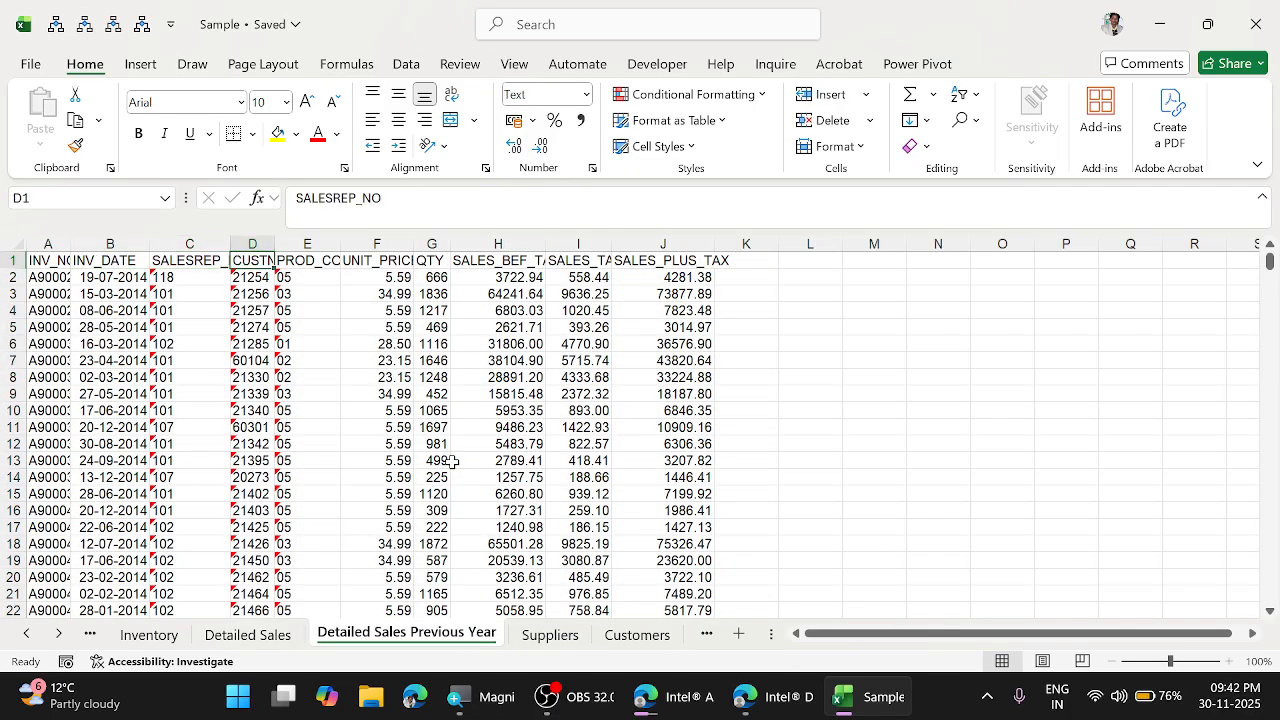
{"action": "key", "text": "Left"}
{"action": "key", "text": "Left"}
{"action": "key", "text": "Left"}
{"action": "key", "text": "Left"}
{"action": "key", "text": "Left"}
{"action": "key", "text": "Left"}
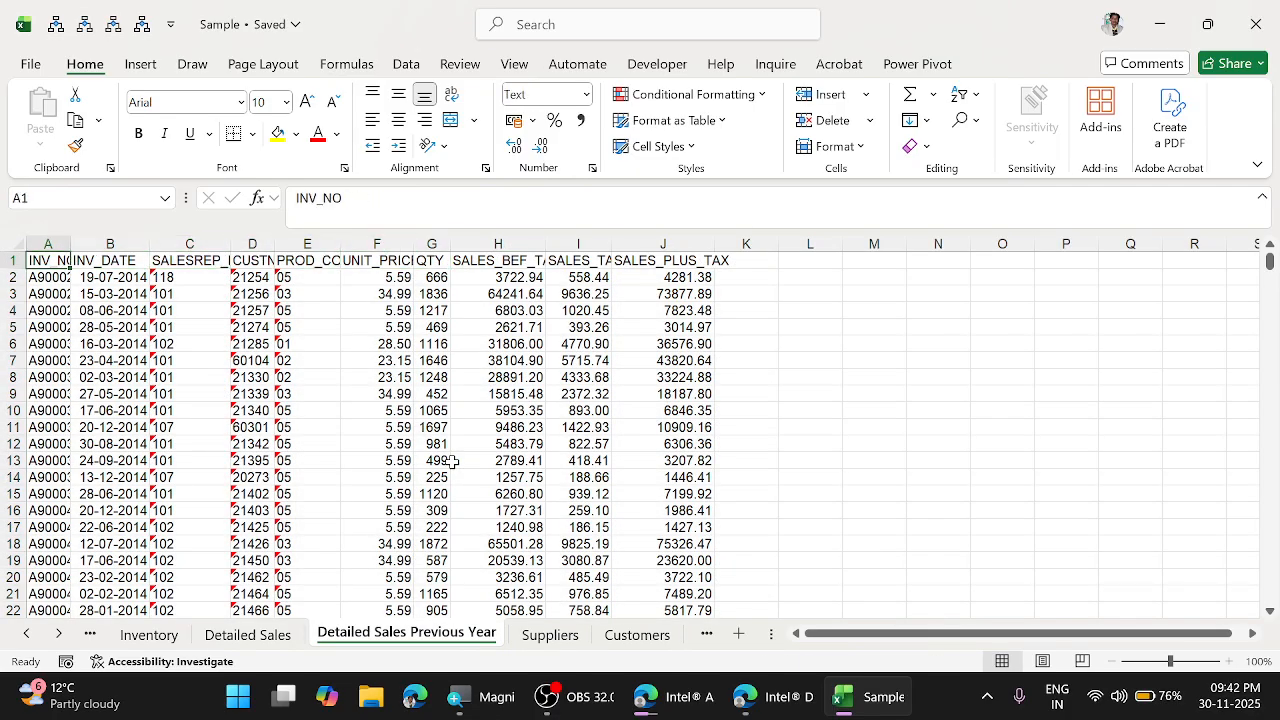
{"action": "key", "text": "Down"}
{"action": "key", "text": "Right"}
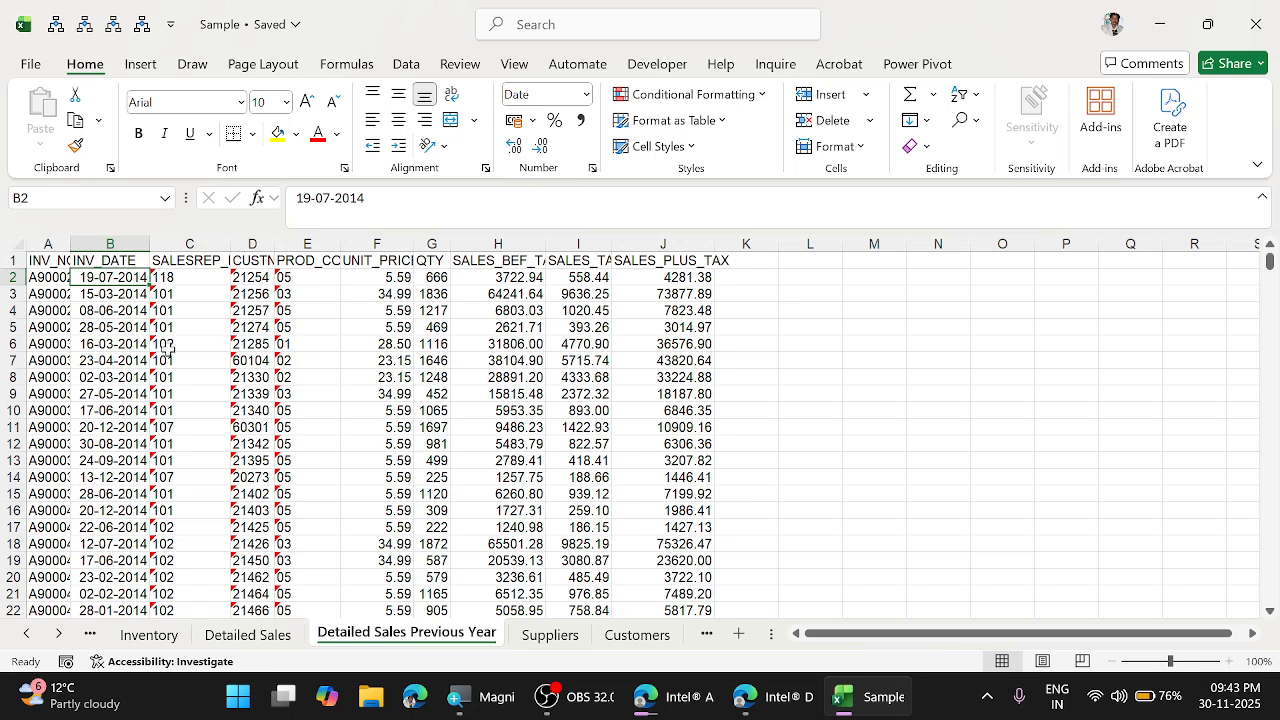
Autofit the width of all columns in the Detailed Sales Previous Year sheet and go to the last heading, SALES_PLUS_TAX.
{"action": "left_click", "coordinate": [6, 246]}
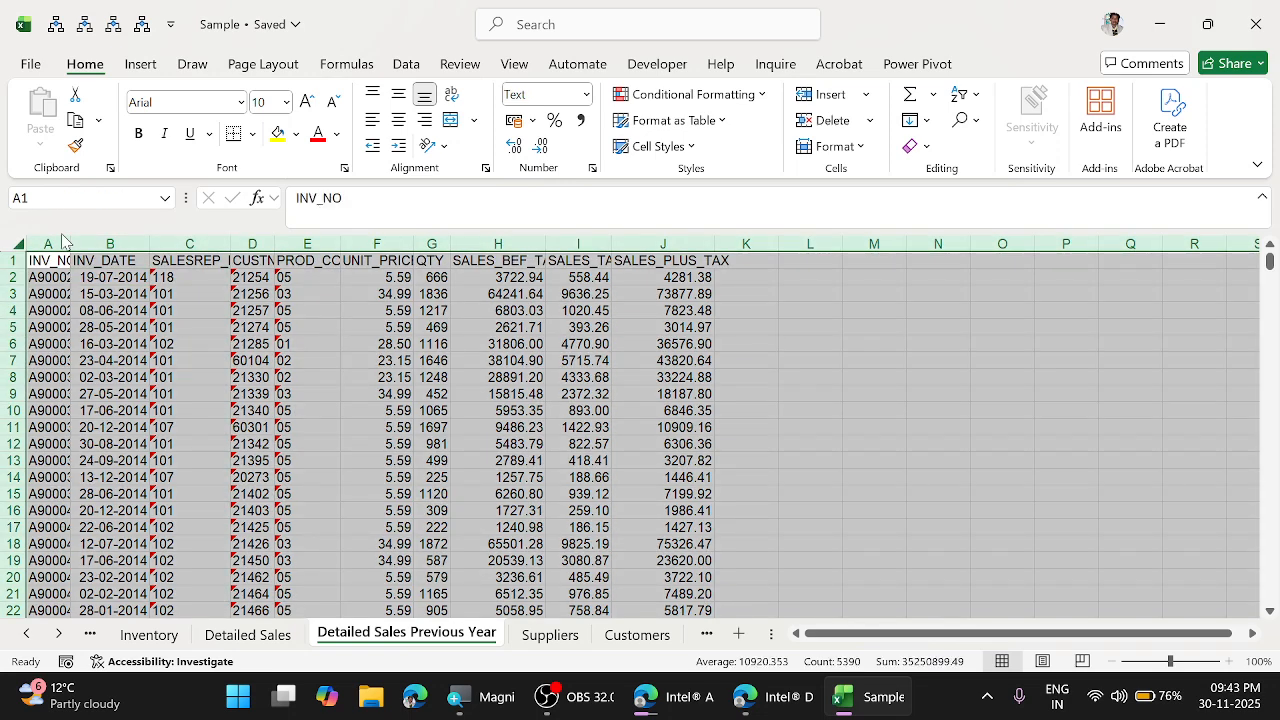
{"action": "double_click", "coordinate": [71, 243]}
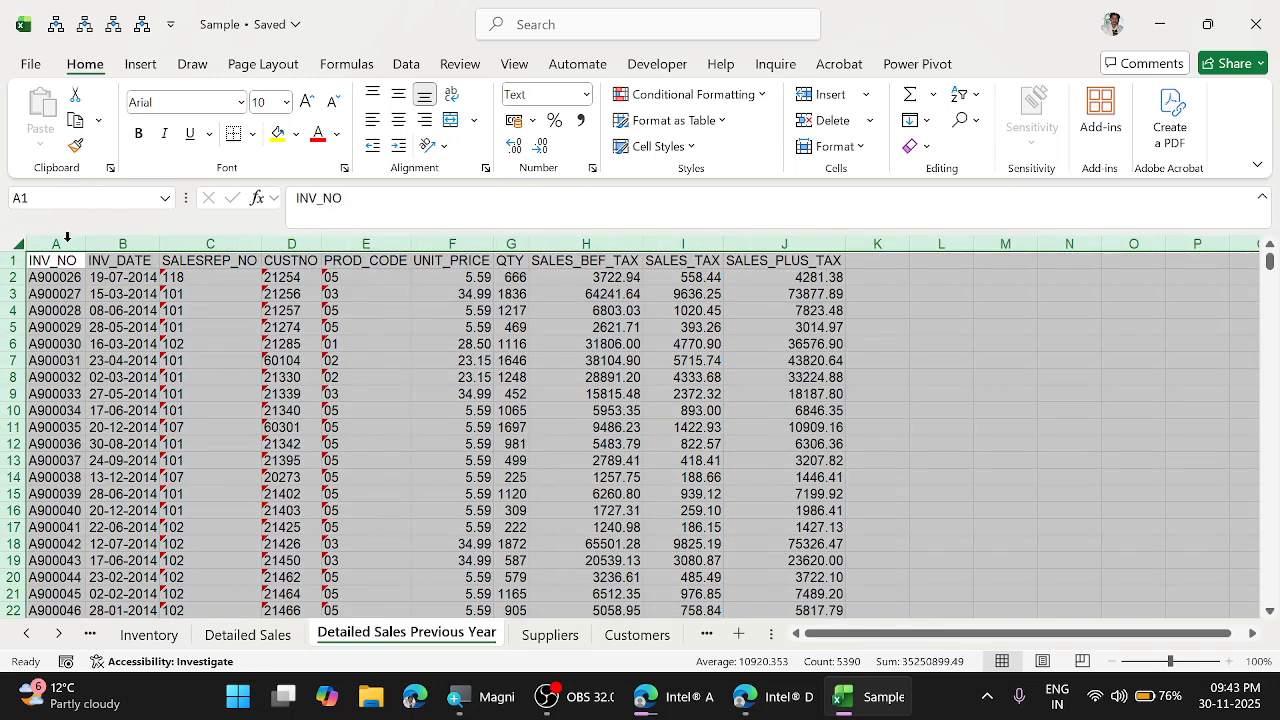
{"action": "left_click", "coordinate": [137, 261]}
{"action": "key", "text": "ctrl+Right"}
{"action": "key", "text": "Right"}
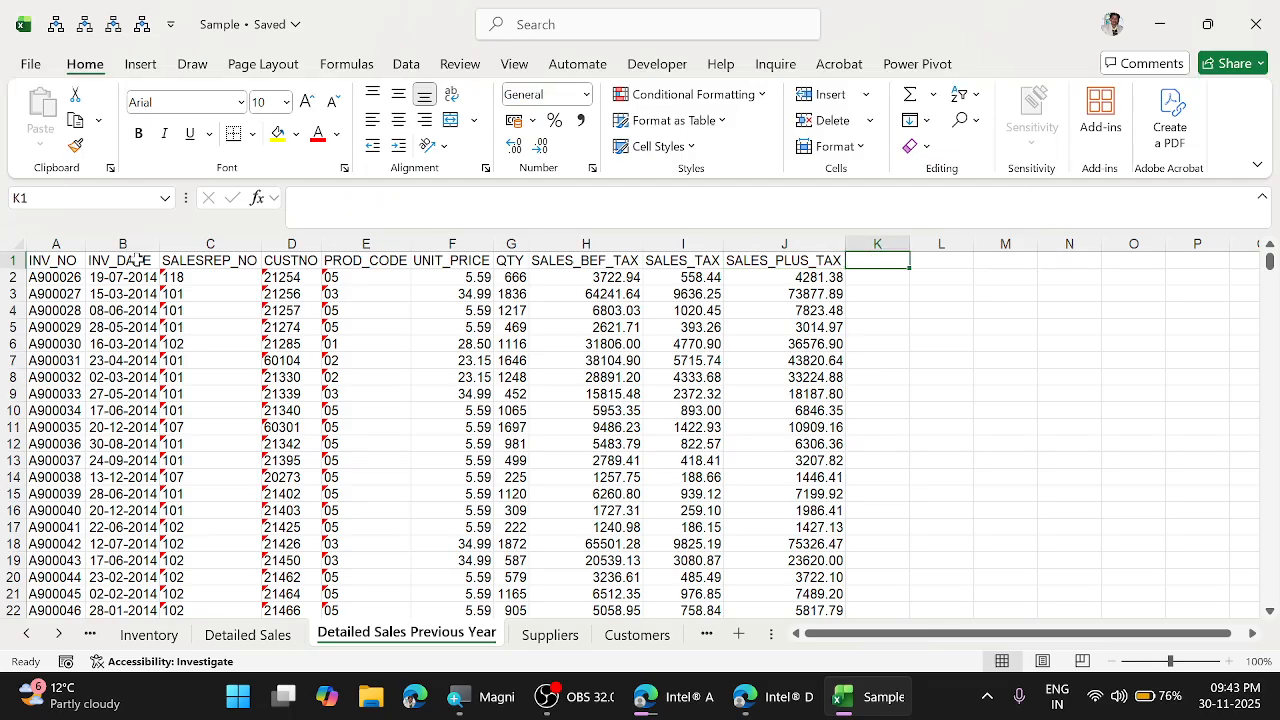
{"action": "key", "text": "Left"}
Begin a SUMIFS formula in K2 of Detailed Sales with the absolute CREDIT_LIM range Customers!$G$1:$G$315 as the sum range.
{"action": "key", "text": "ctrl+Page_Up"}
{"action": "key", "text": "ctrl+Page_Up"}
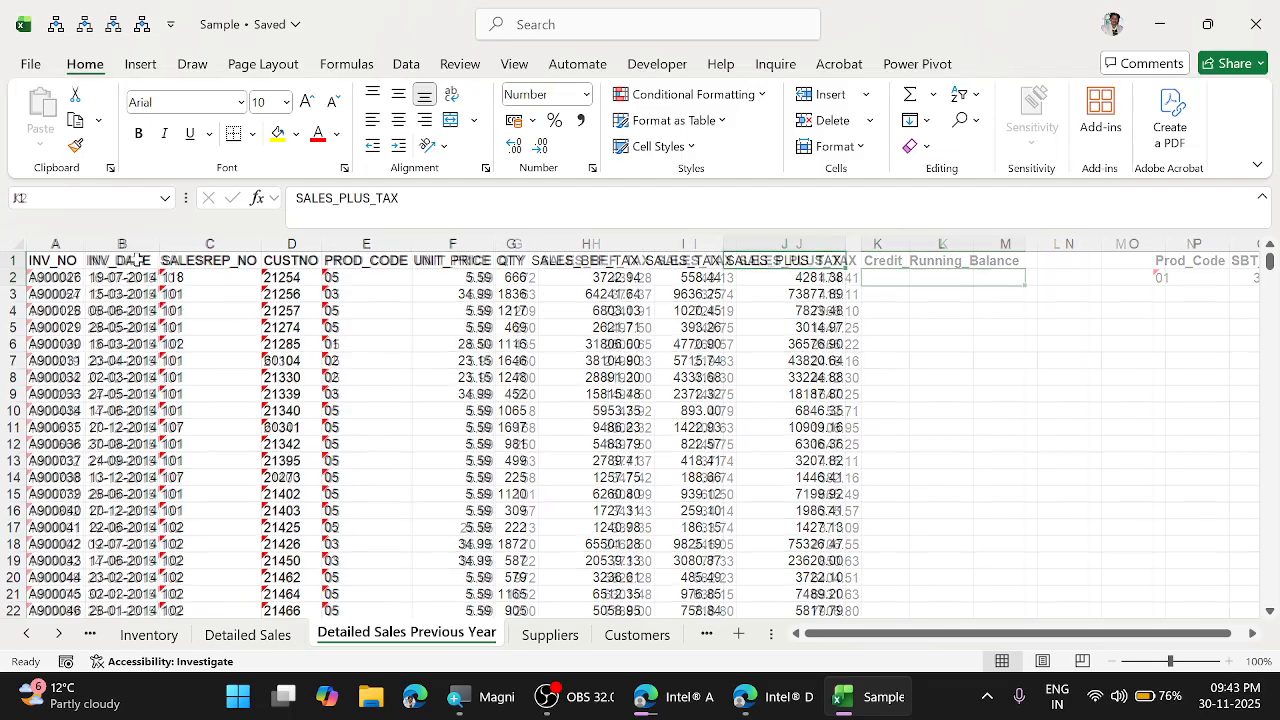
{"action": "key", "text": "ctrl+Page_Down"}
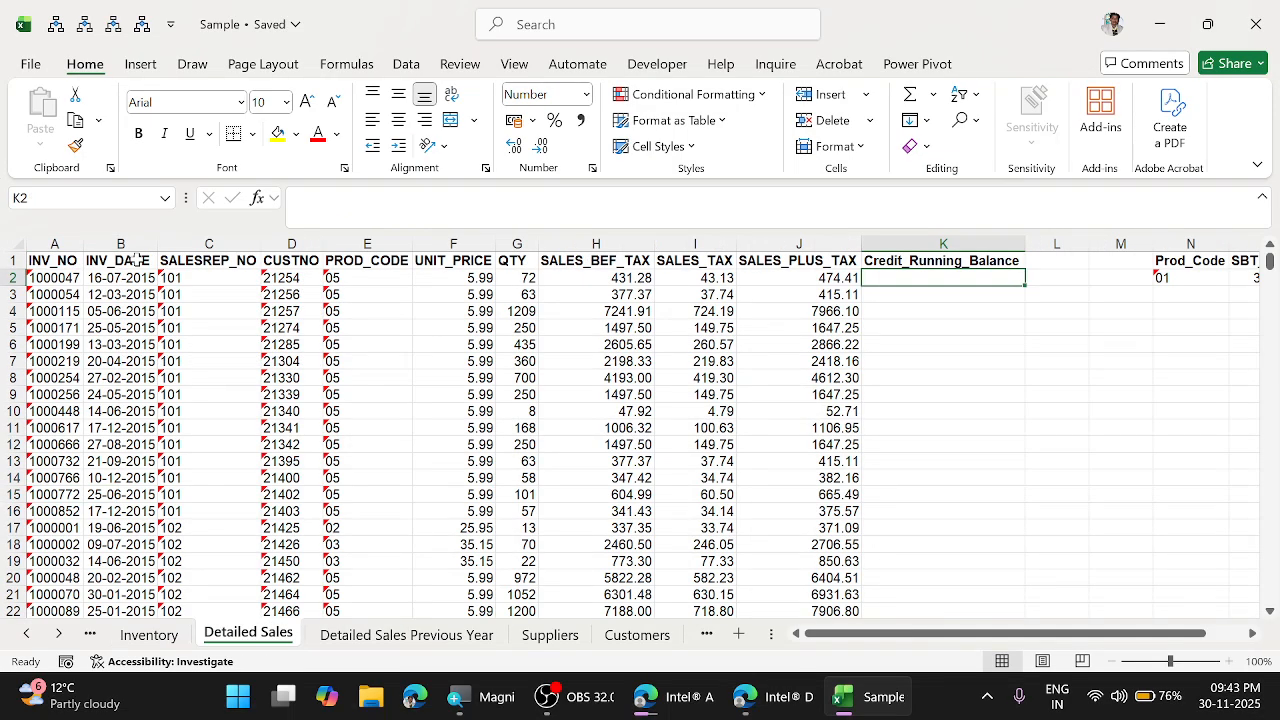
{"action": "key", "text": "Up"}
{"action": "key", "text": "Down"}
{"action": "type", "text": "=su"}
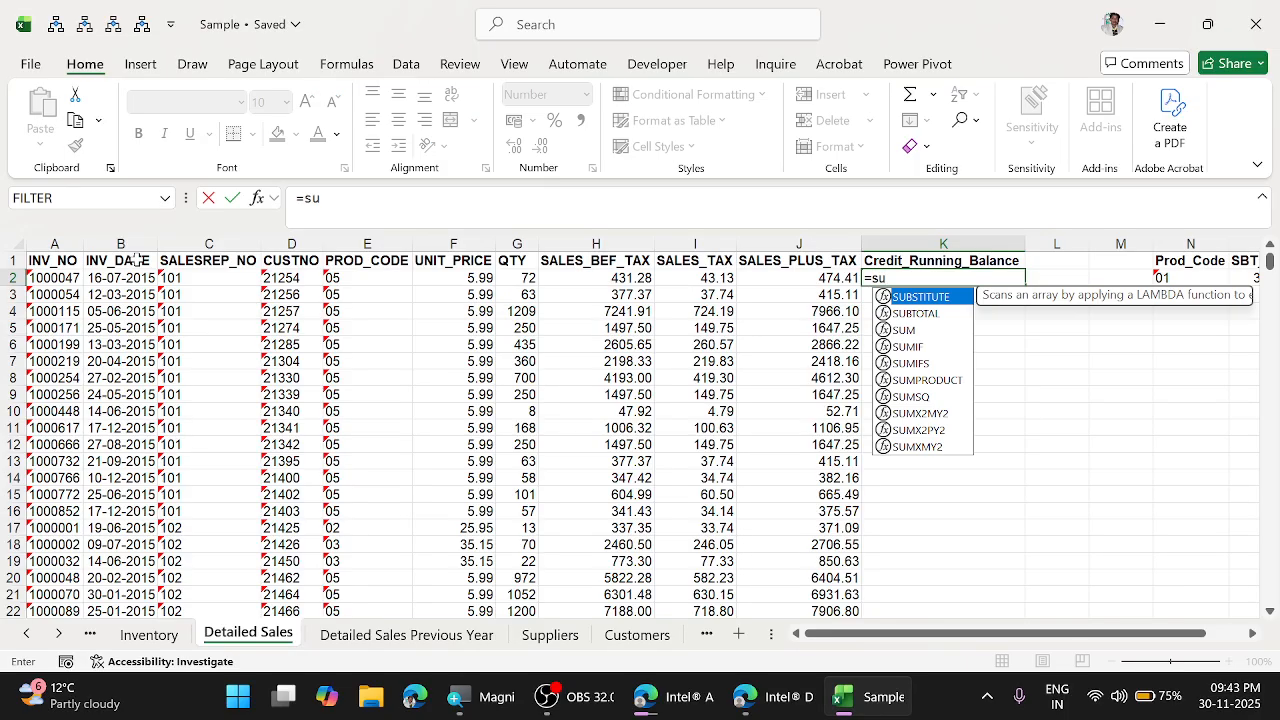
{"action": "type", "text": "mifs("}
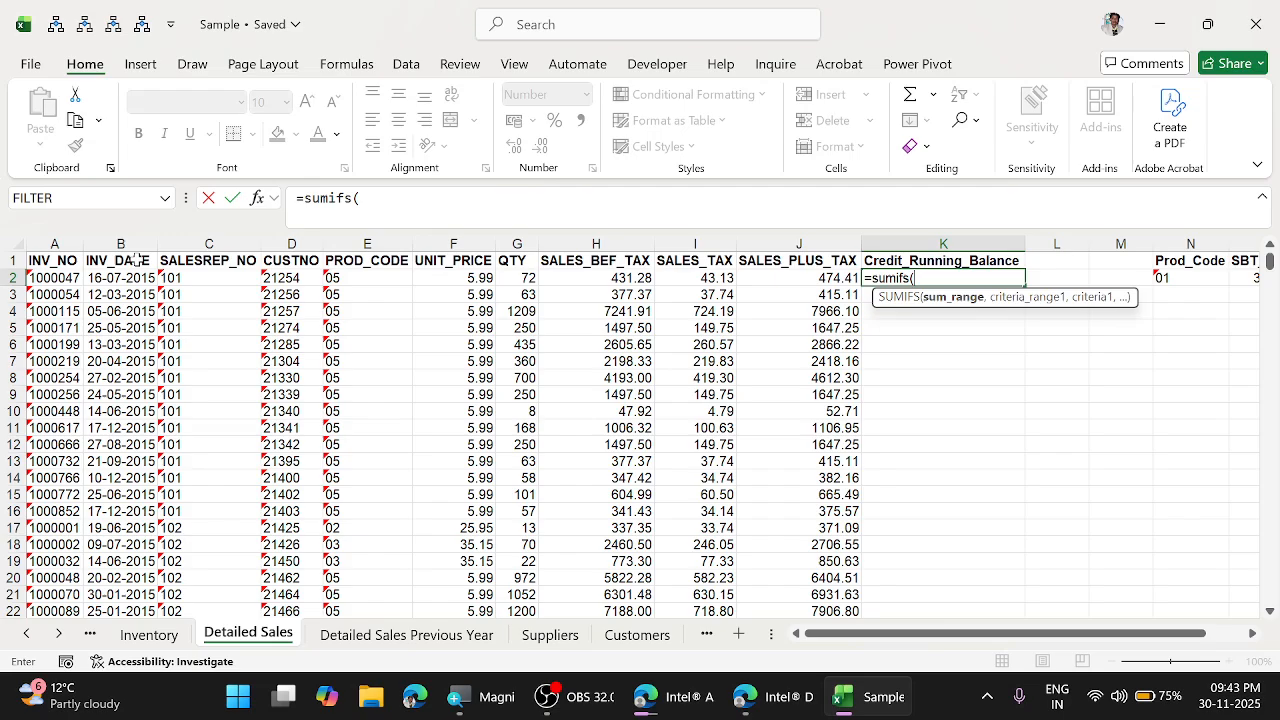
{"action": "left_click", "coordinate": [614, 640]}
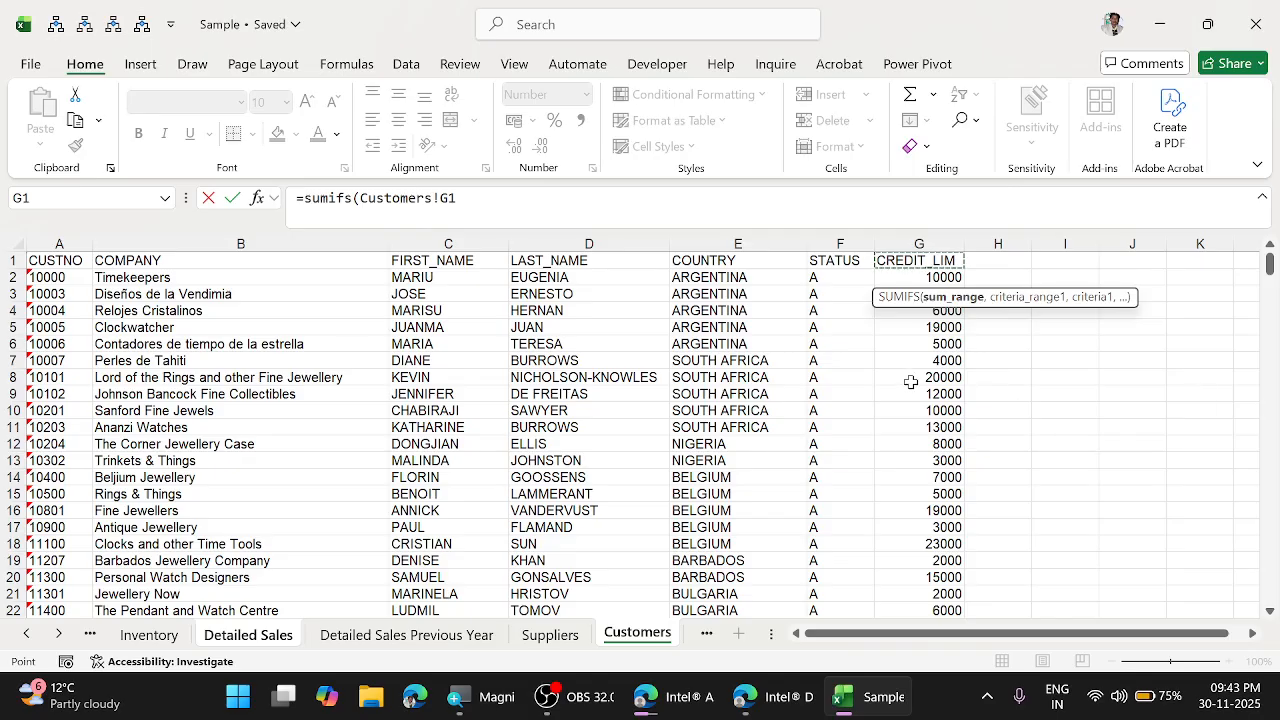
{"action": "key", "text": "ctrl+Left"}
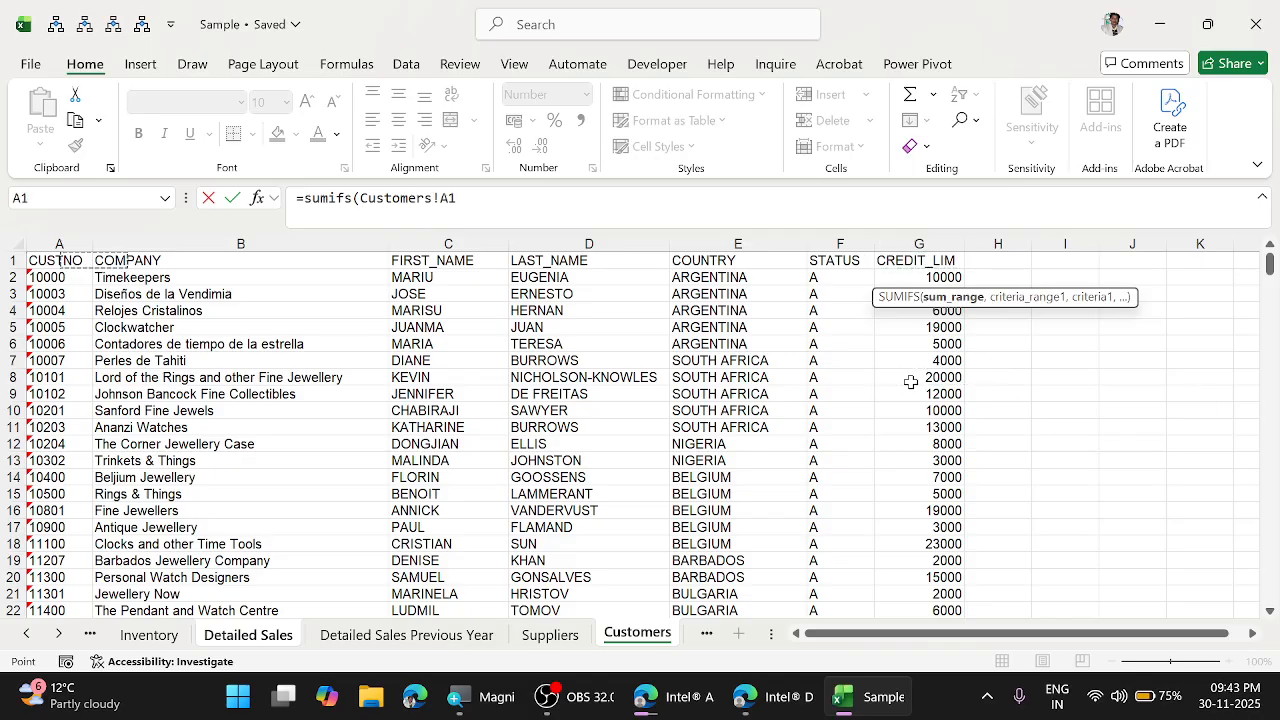
{"action": "key", "text": "ctrl+Right"}
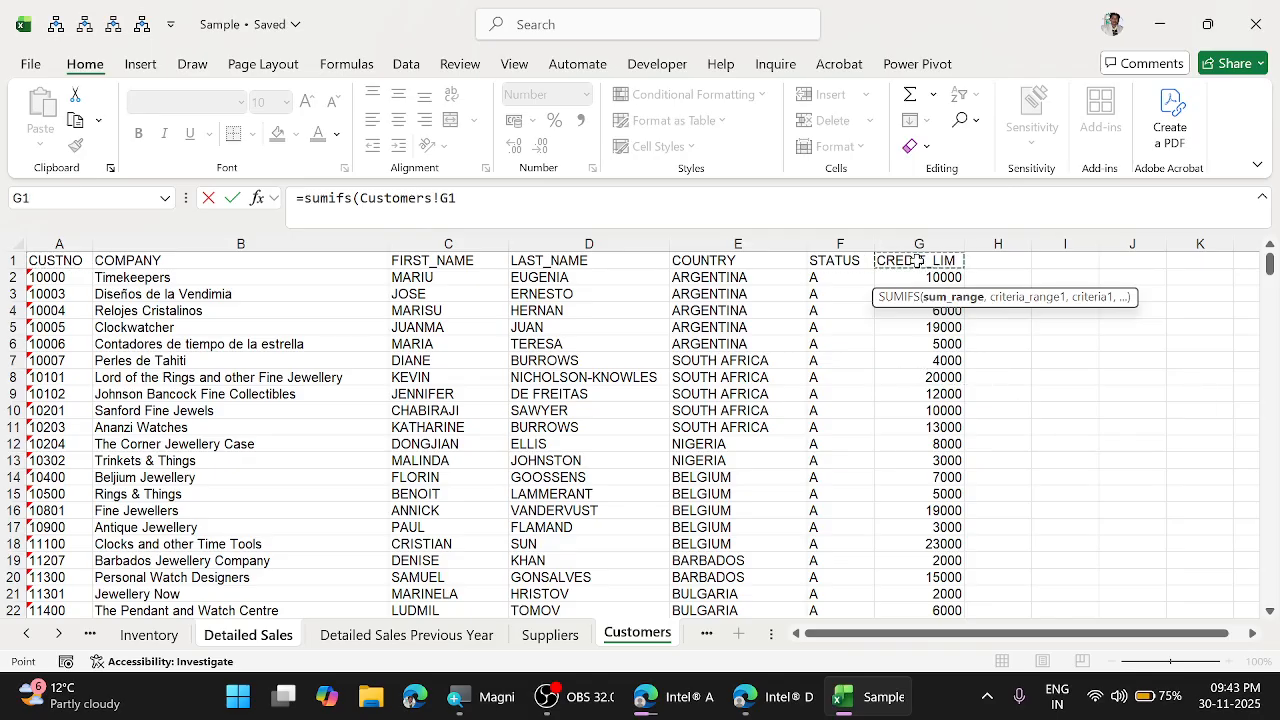
{"action": "key", "text": "ctrl+shift+Down"}
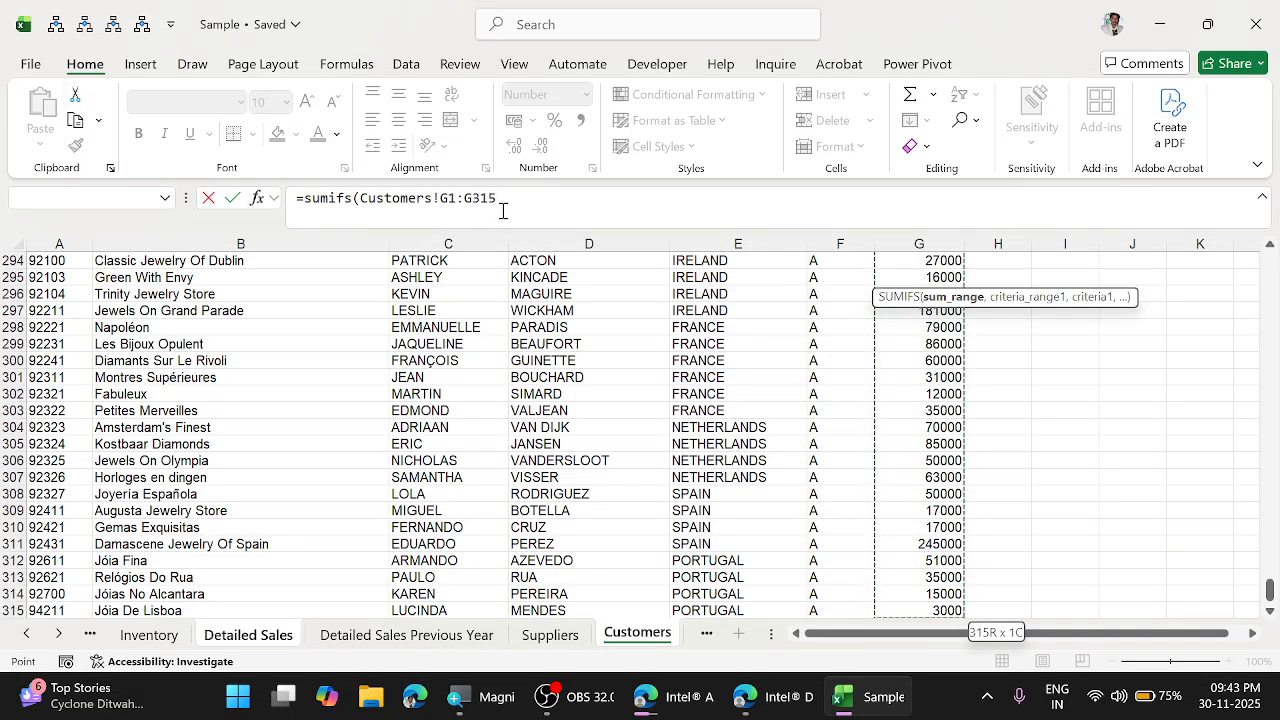
{"action": "key", "text": "F5"}
{"action": "key", "text": "Escape"}
{"action": "key", "text": "F4"}
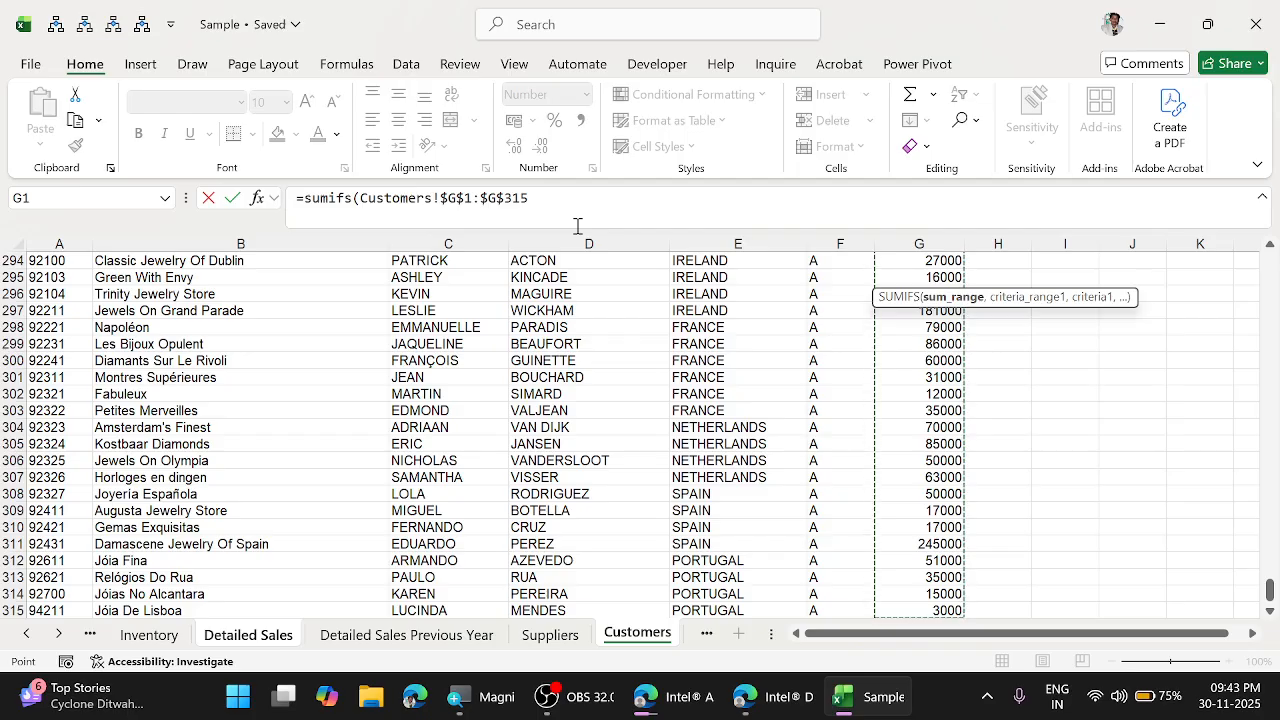
{"action": "type", "text": ","}
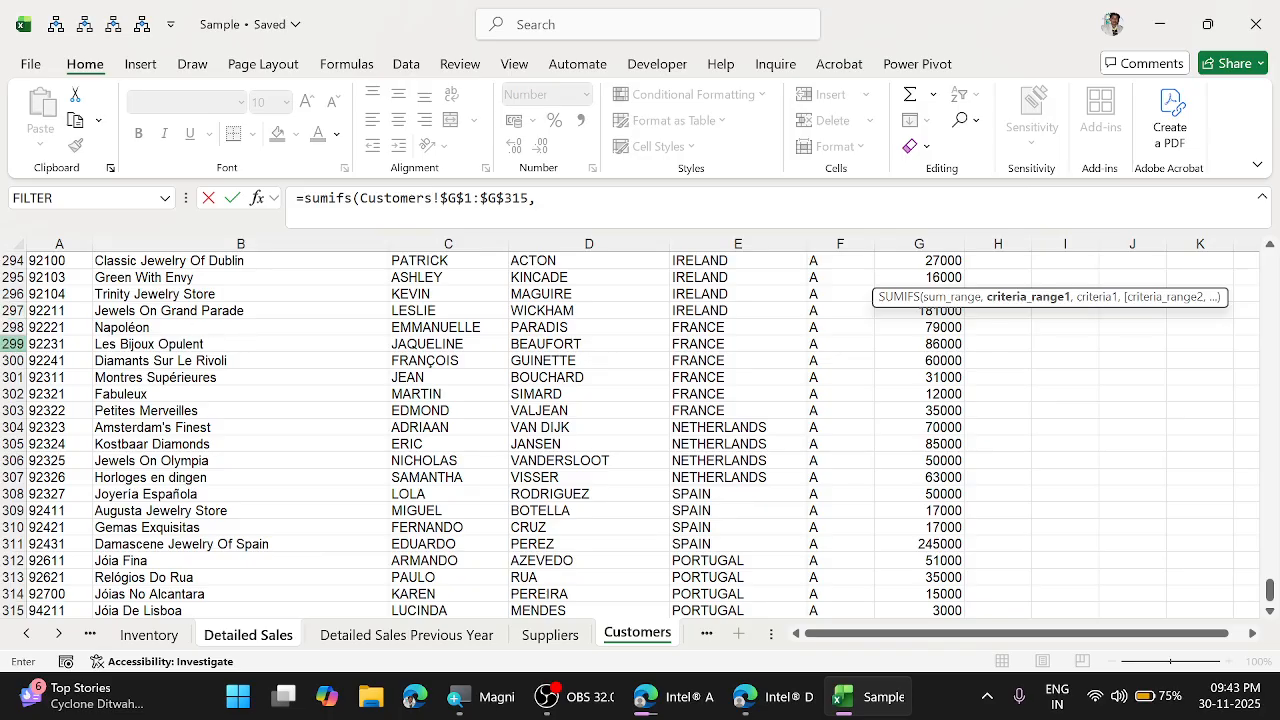
Complete the SUMIFS formula with the absolute CUSTNO range Customers!$A$1:$A$315 as criteria range and D2 as criterion.
{"action": "left_click", "coordinate": [70, 310]}
{"action": "key", "text": "ctrl+Up"}
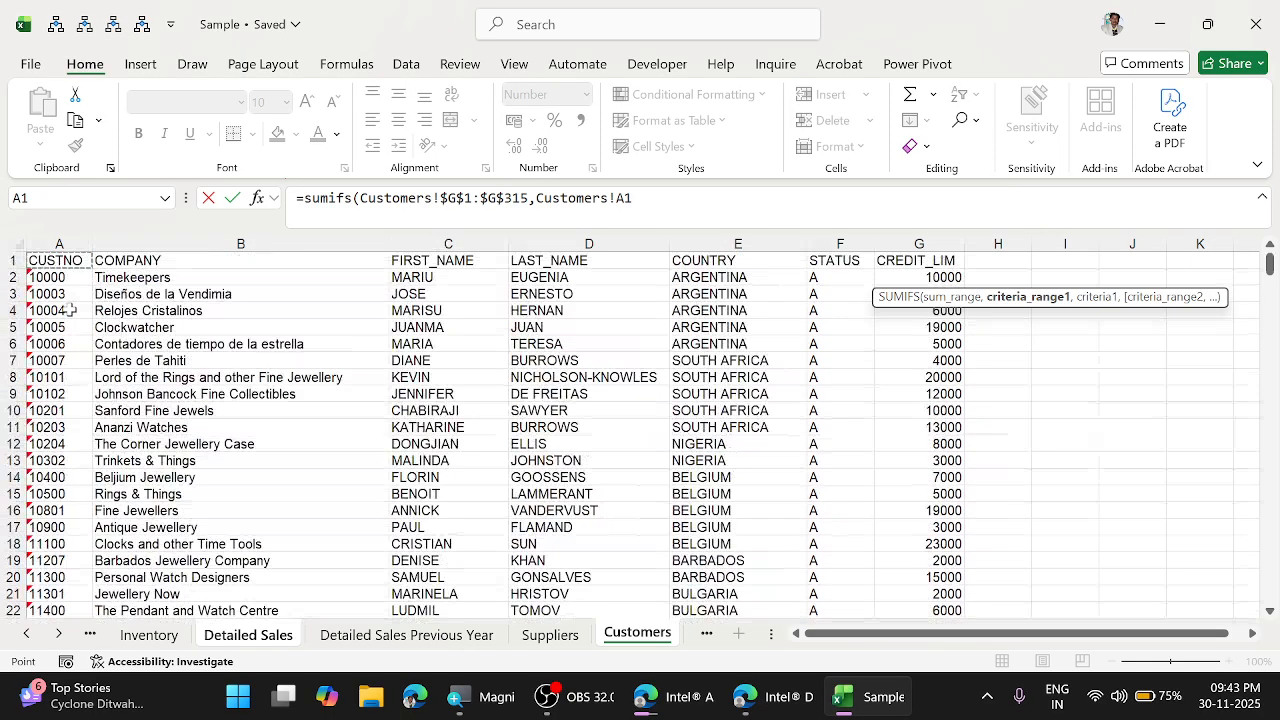
{"action": "key", "text": "ctrl+shift+Down"}
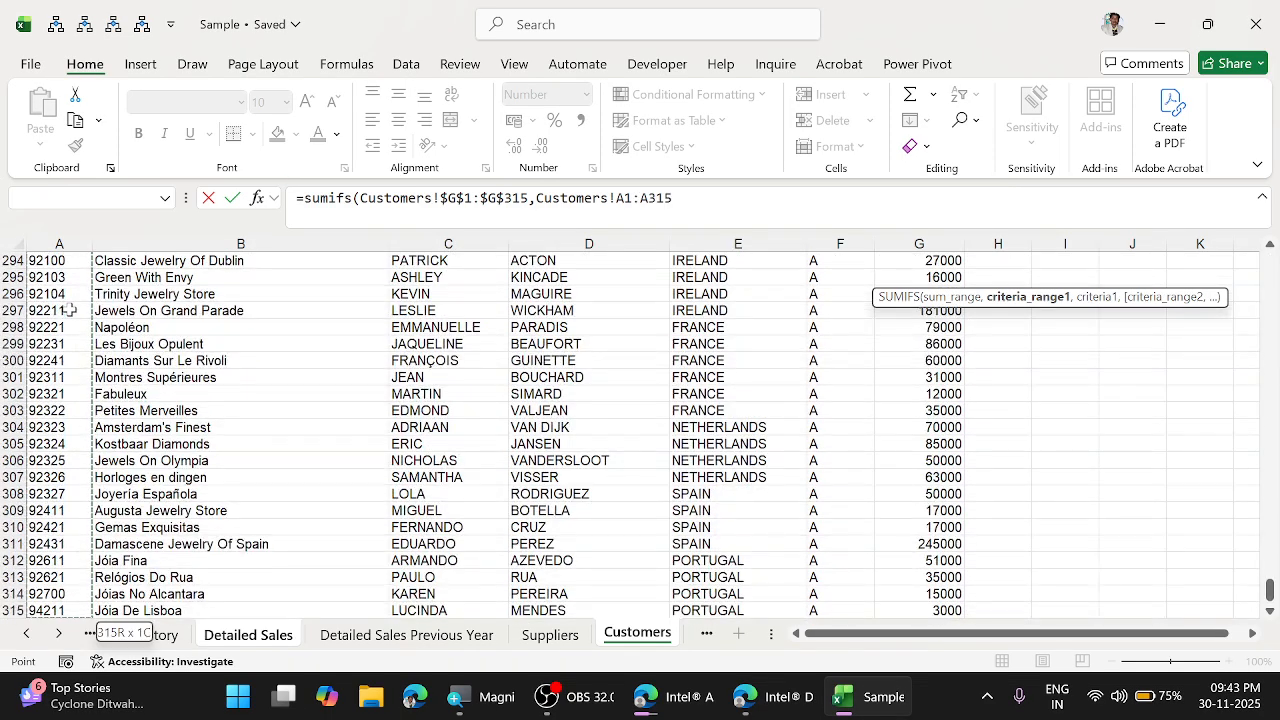
{"action": "key", "text": "F4"}
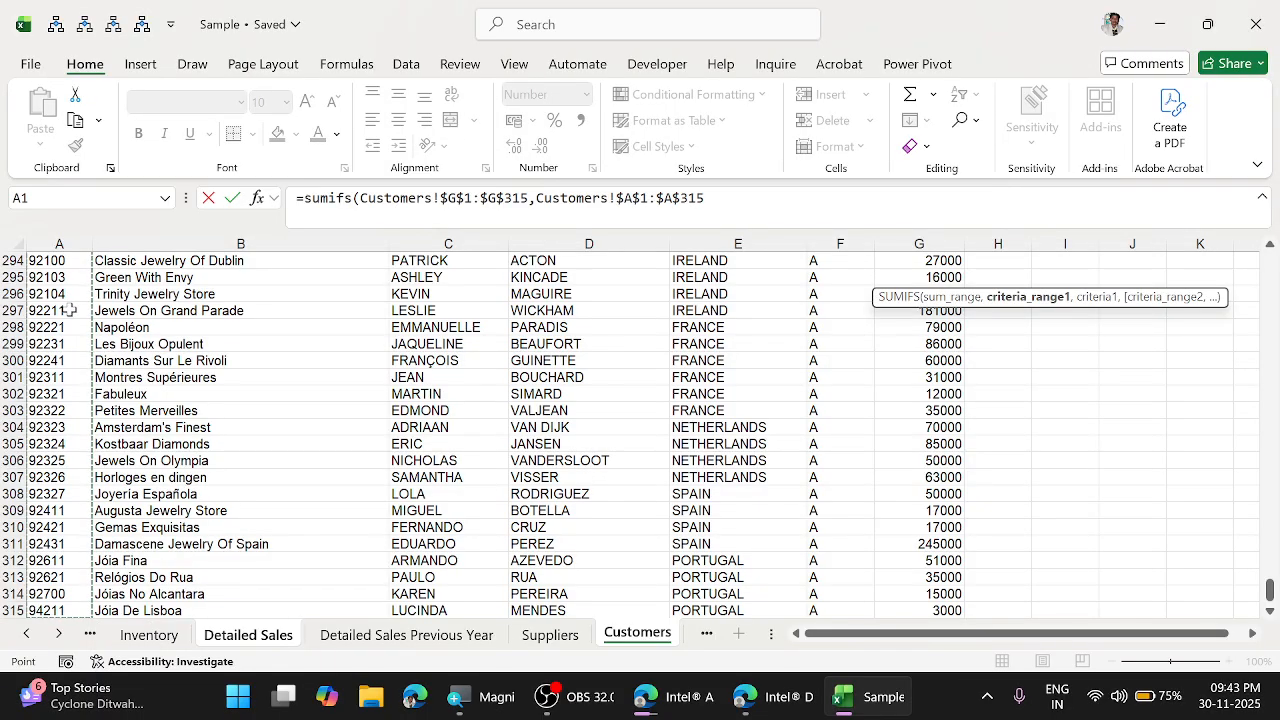
{"action": "type", "text": ","}
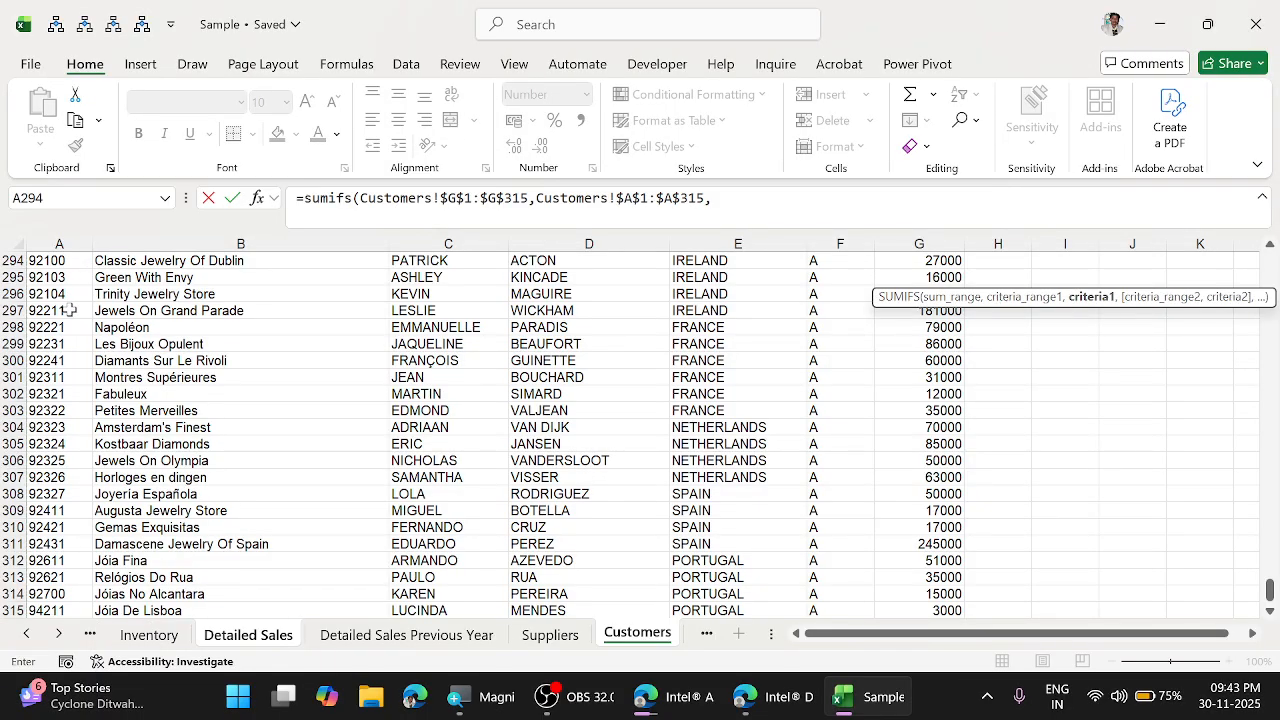
{"action": "type", "text": "d2"}
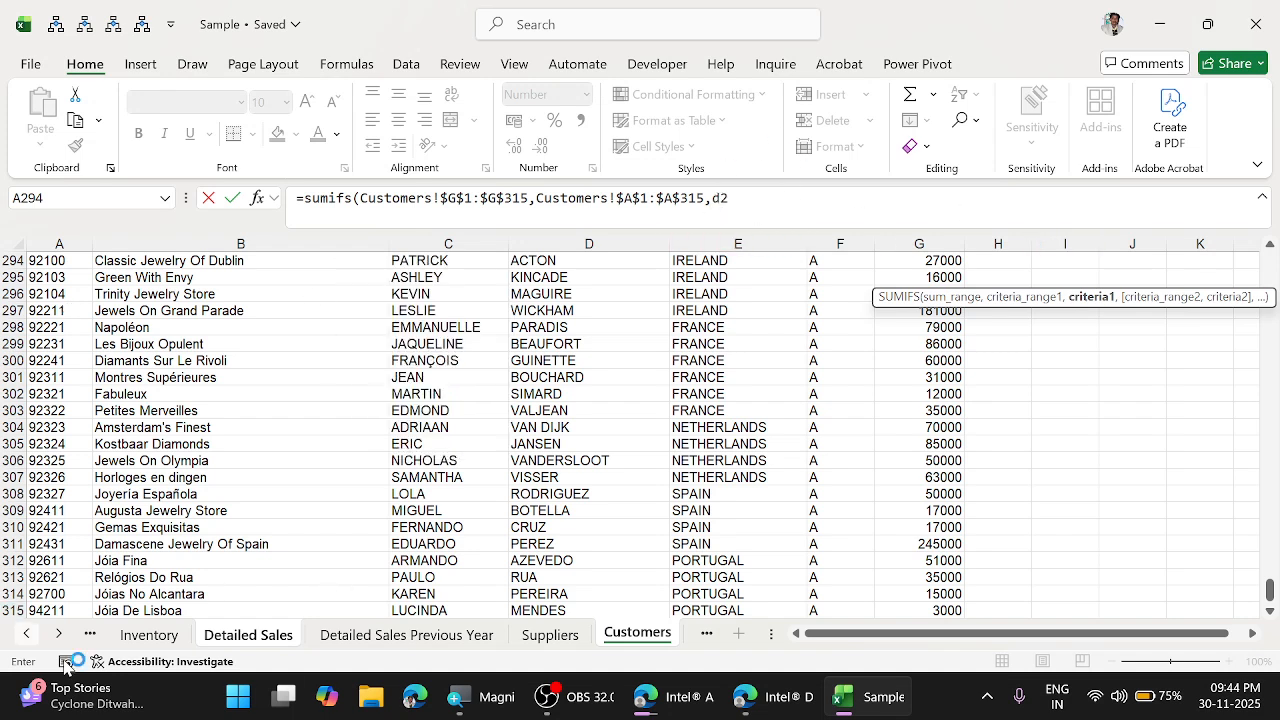
{"action": "key", "text": "Return"}
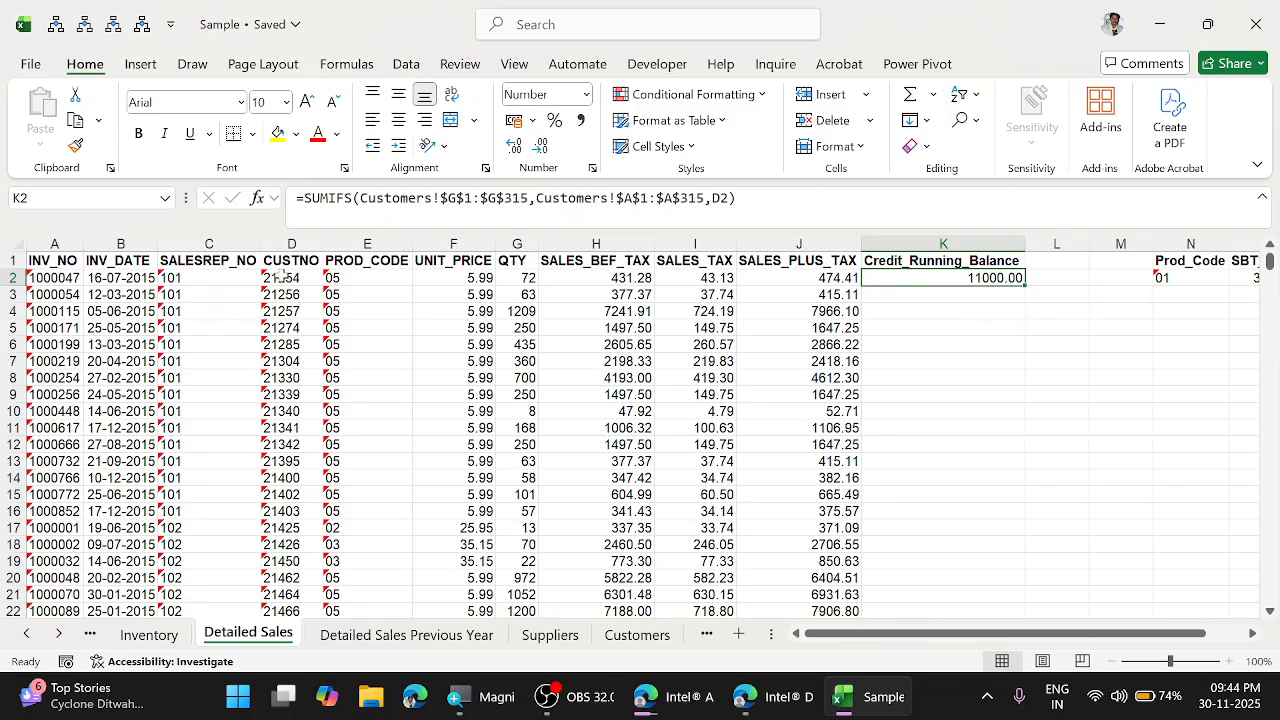
Search the Customers sheet for the customer number from D2 of Detailed Sales and check that customer's CREDIT_LIM value.
{"action": "left_click", "coordinate": [637, 635]}
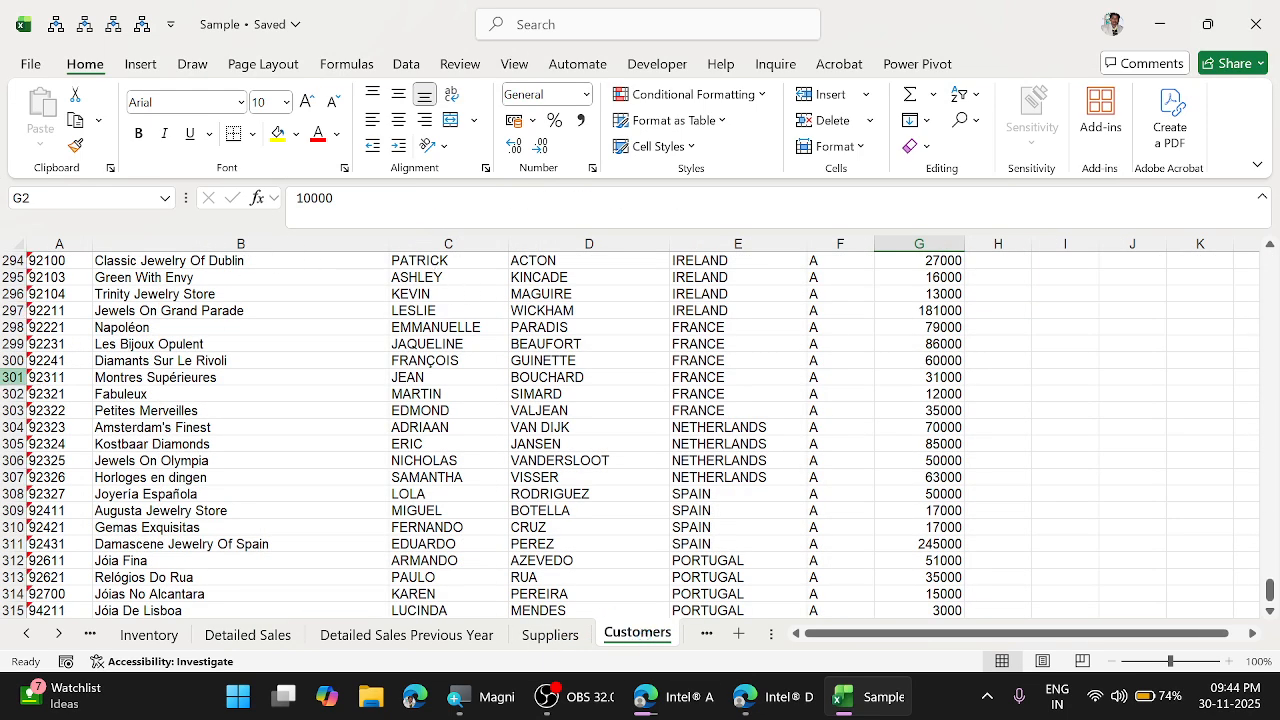
{"action": "left_click", "coordinate": [187, 357]}
{"action": "key", "text": "ctrl+f"}
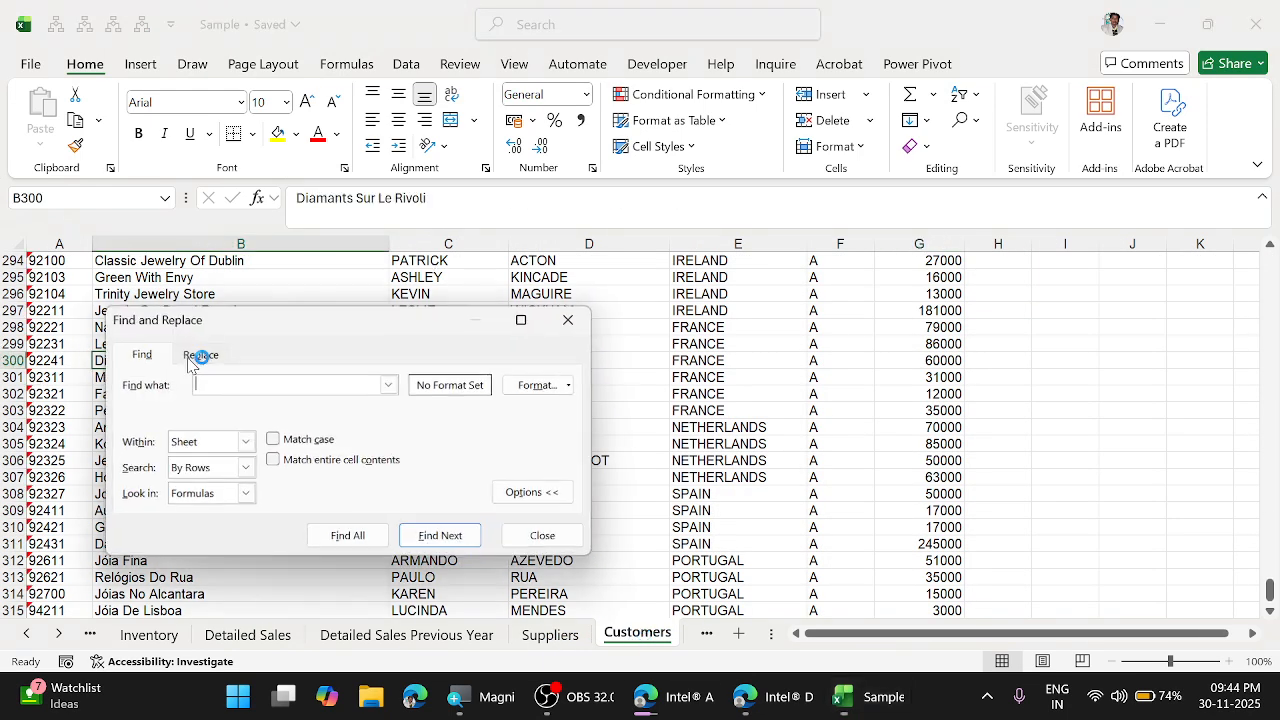
{"action": "type", "text": "21"}
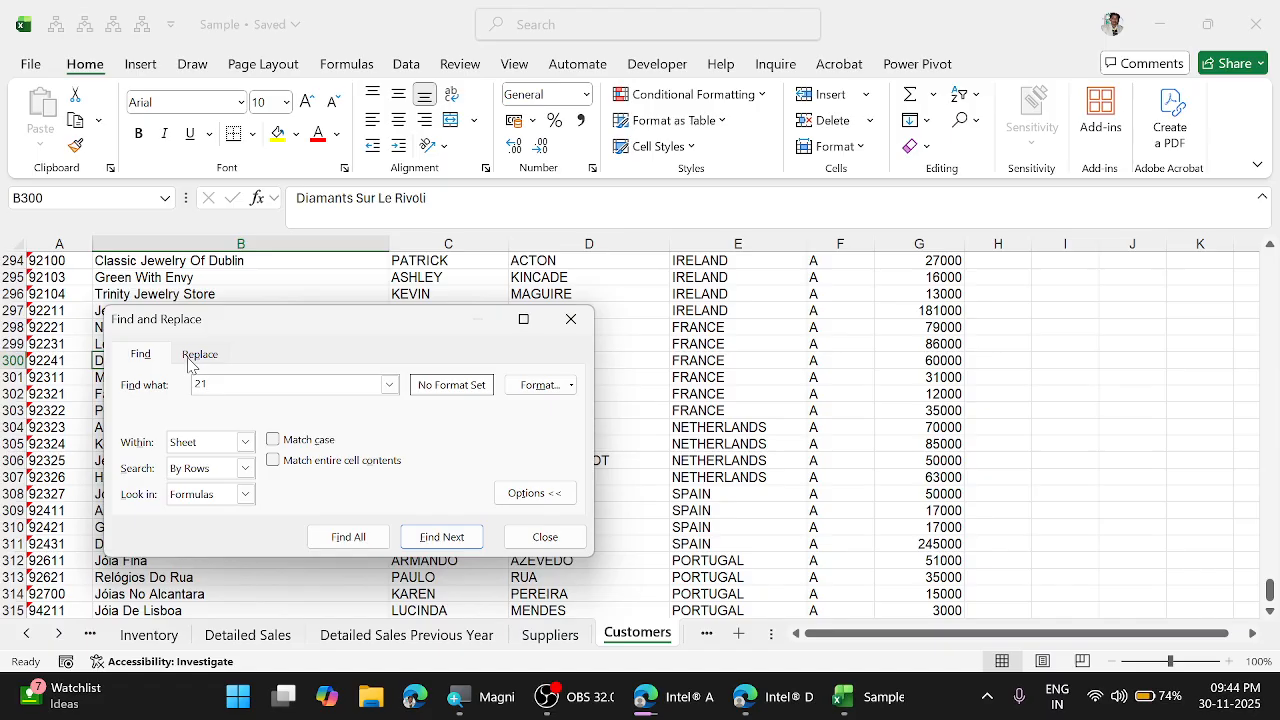
{"action": "type", "text": "254"}
{"action": "key", "text": "Return"}
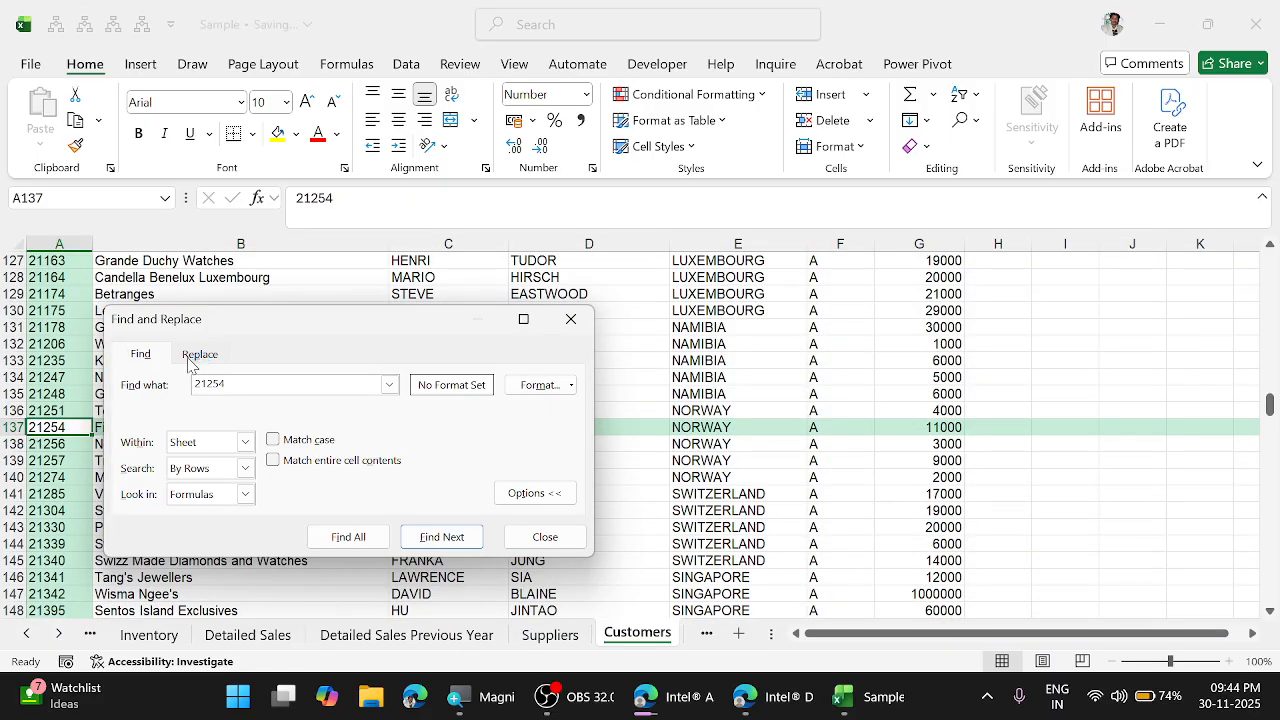
{"action": "key", "text": "Escape"}
{"action": "key", "text": "Right"}
{"action": "key", "text": "ctrl+Right"}
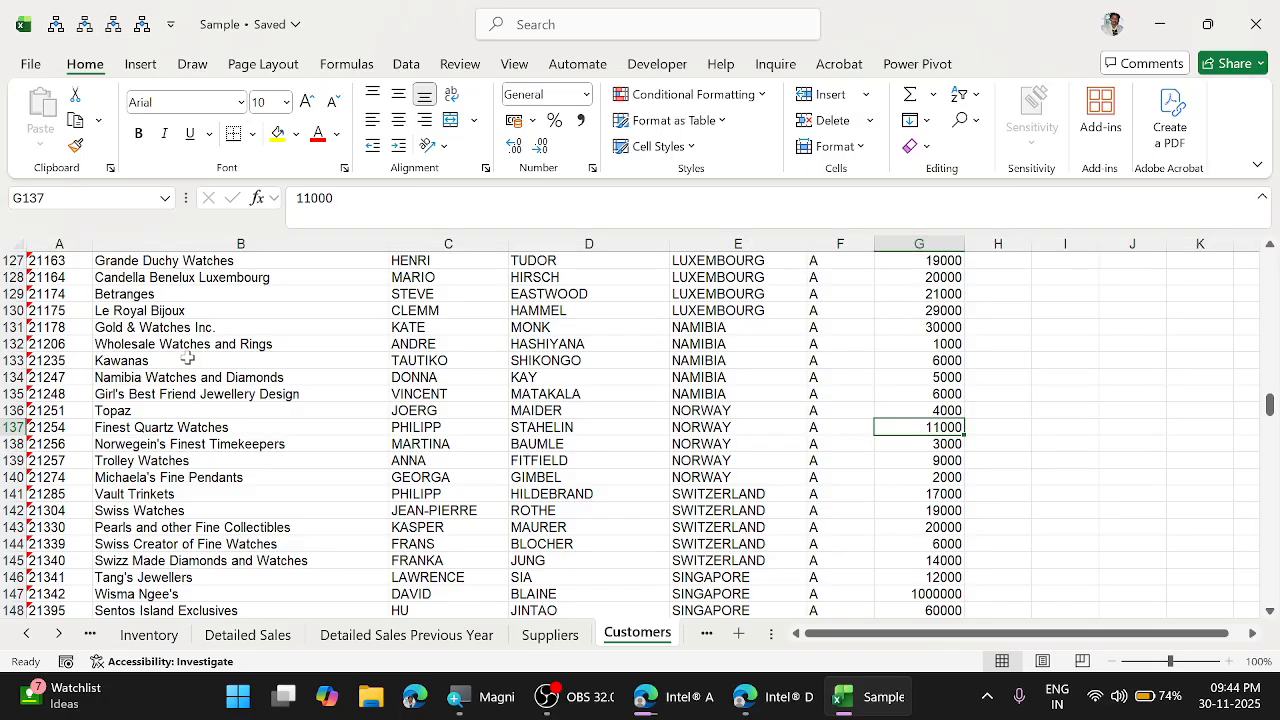
Return to Detailed Sales and append a minus sign and a second SUMIFS function to the K2 formula.
{"action": "key", "text": "ctrl+Page_Up"}
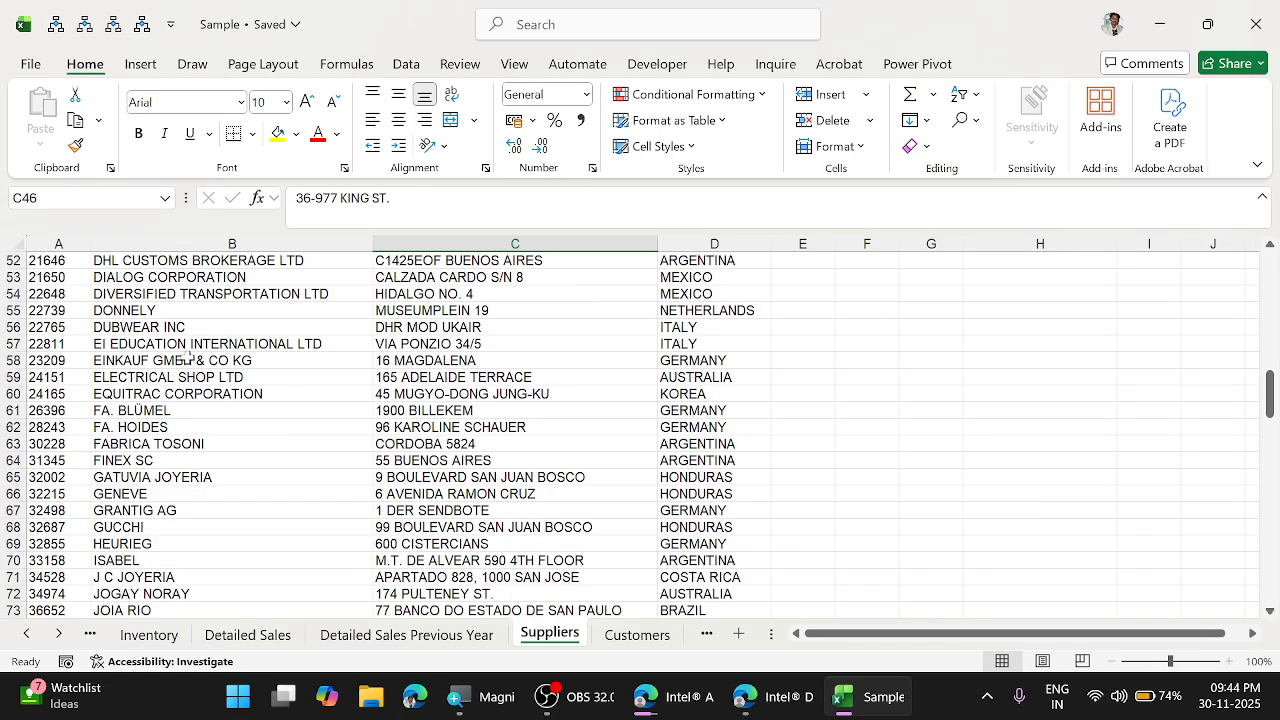
{"action": "key", "text": "ctrl+Page_Up"}
{"action": "key", "text": "ctrl+Page_Up"}
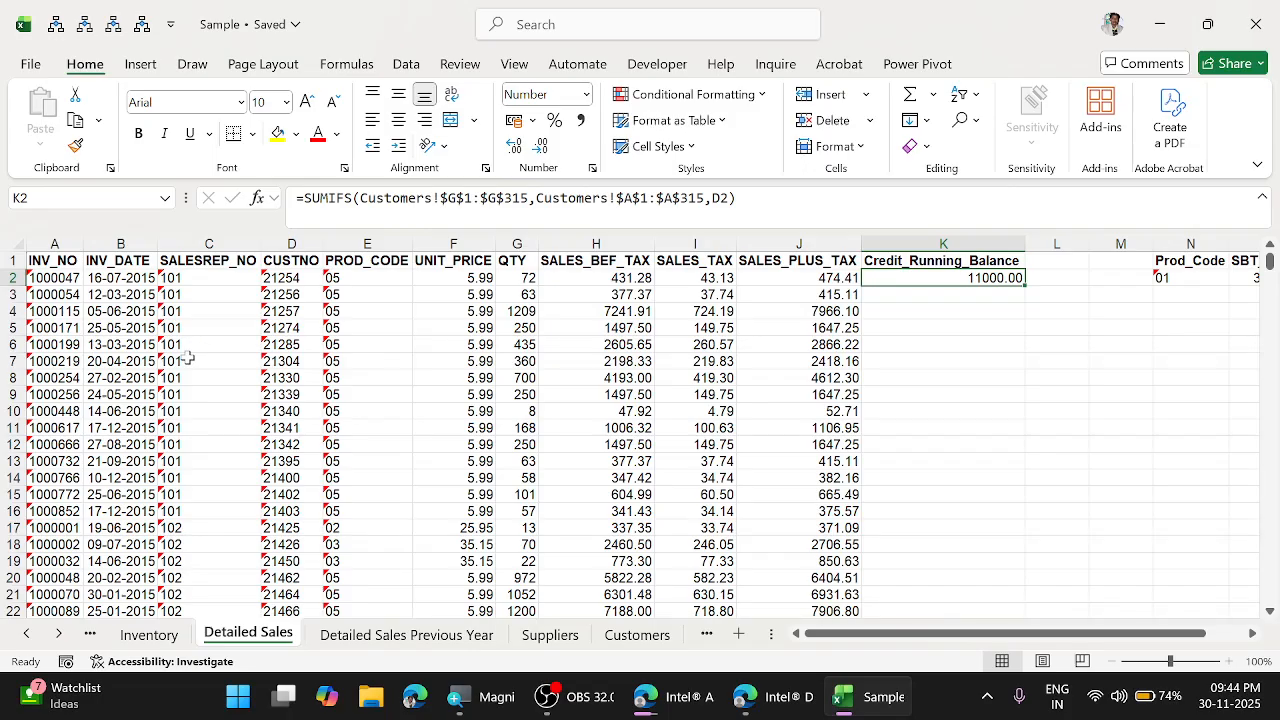
{"action": "key", "text": "F2"}
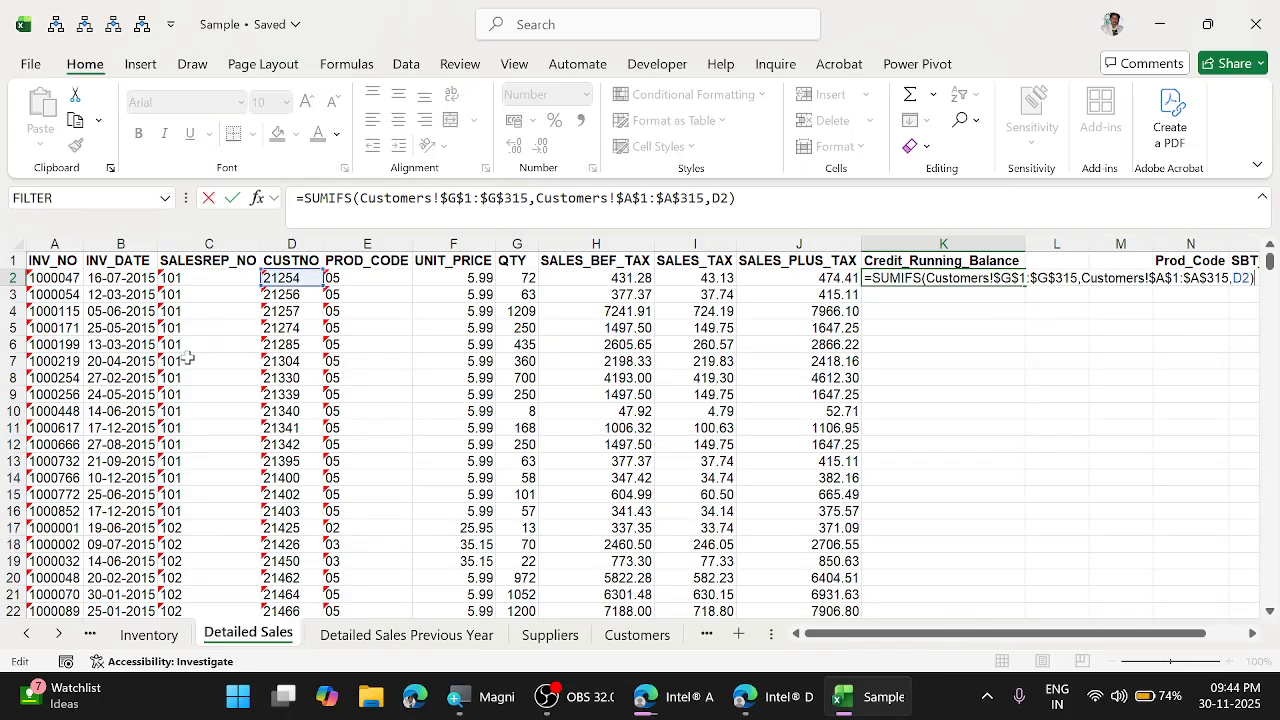
{"action": "left_click", "coordinate": [1252, 633]}
{"action": "left_click", "coordinate": [1252, 633]}
{"action": "left_click", "coordinate": [1252, 633]}
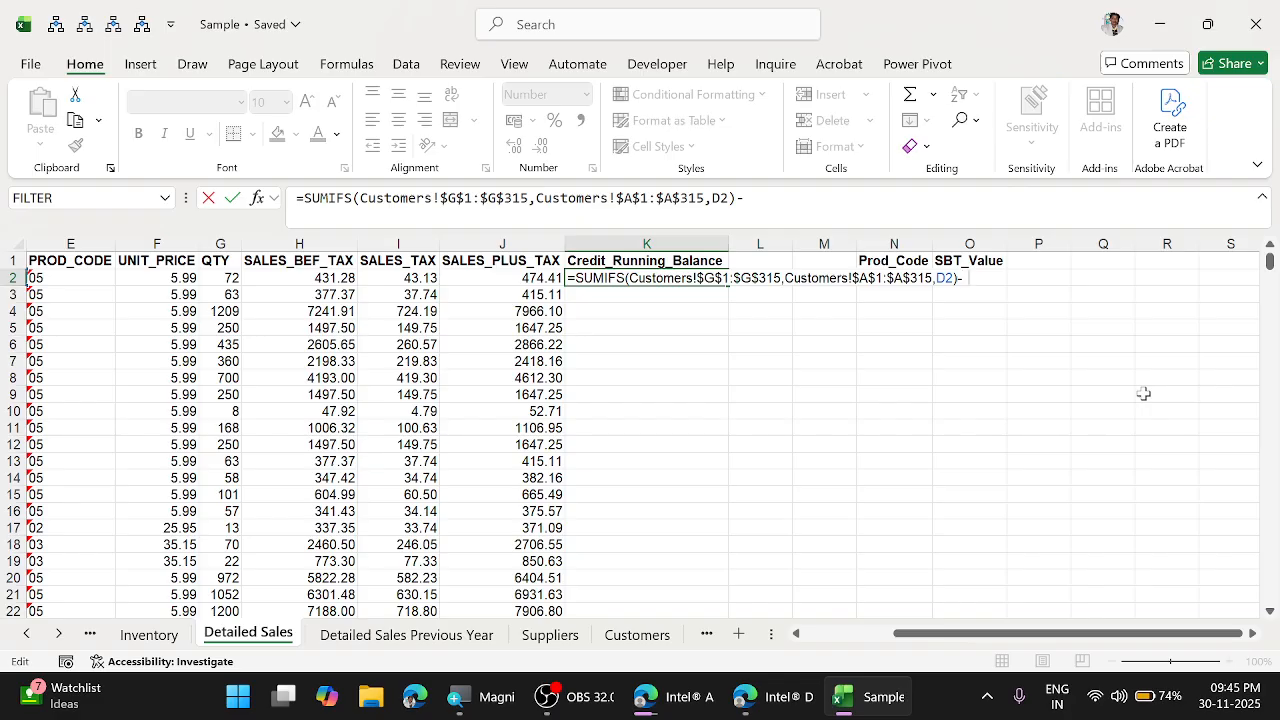
{"action": "type", "text": "sumifs"}
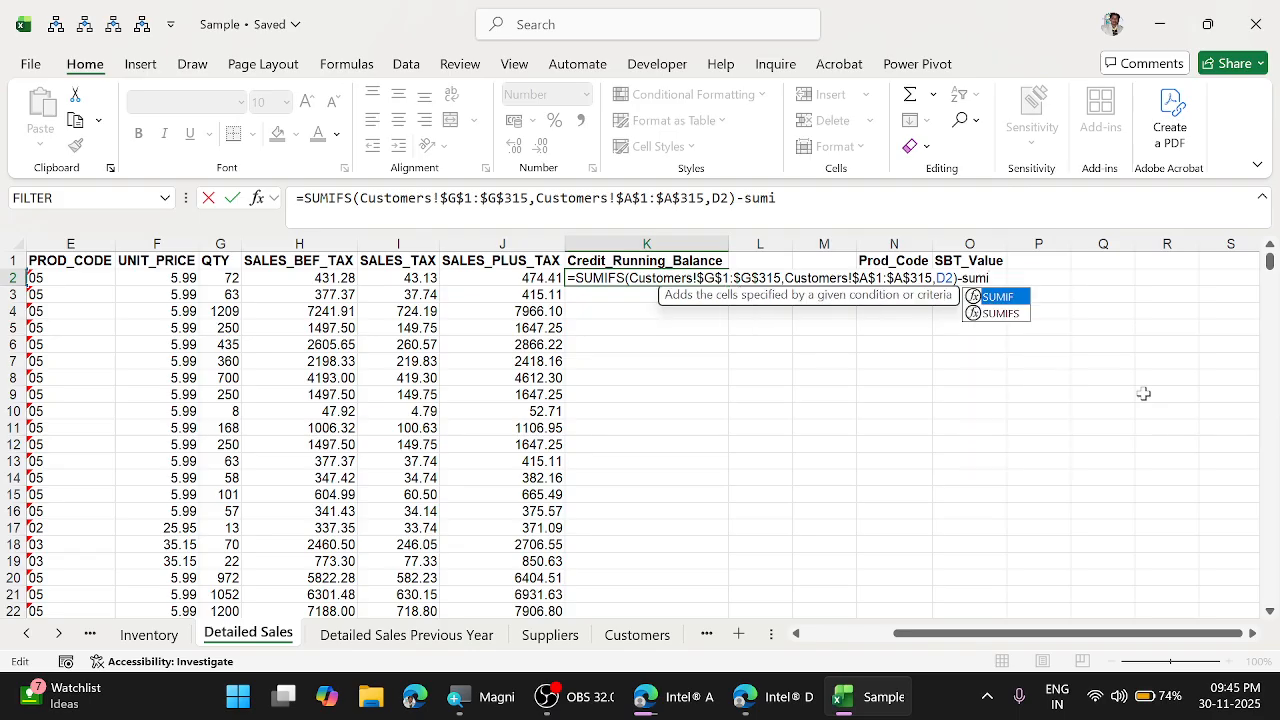
{"action": "type", "text": "("}
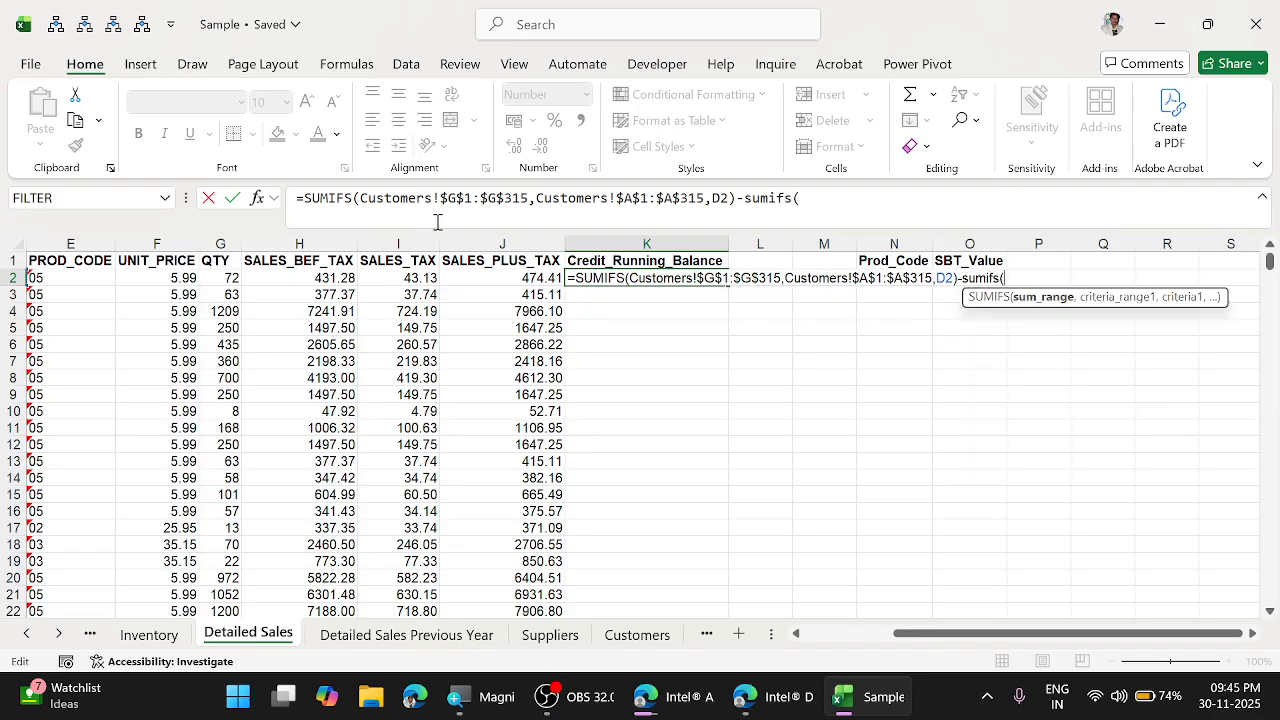
Set the second SUMIFS sum range to the expanding SALES_PLUS_TAX range $J$2:J2, with only its first reference absolute.
{"action": "left_click", "coordinate": [493, 280]}
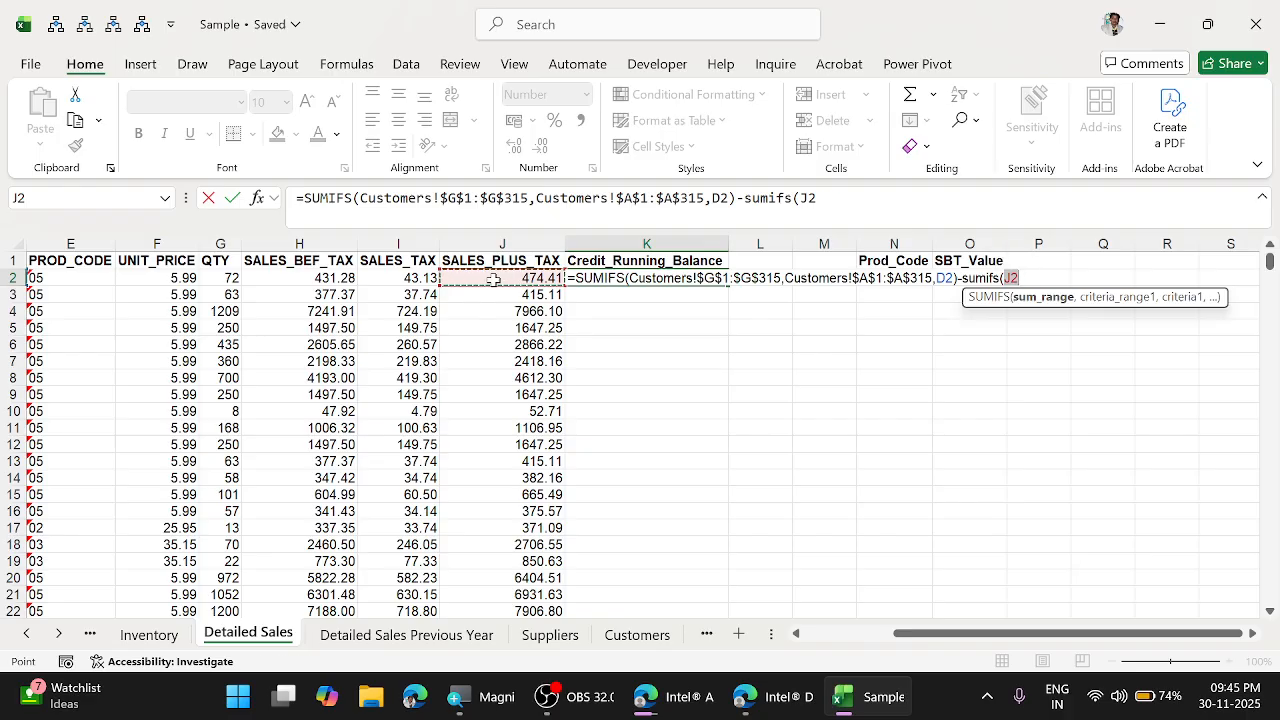
{"action": "key", "text": "F8"}
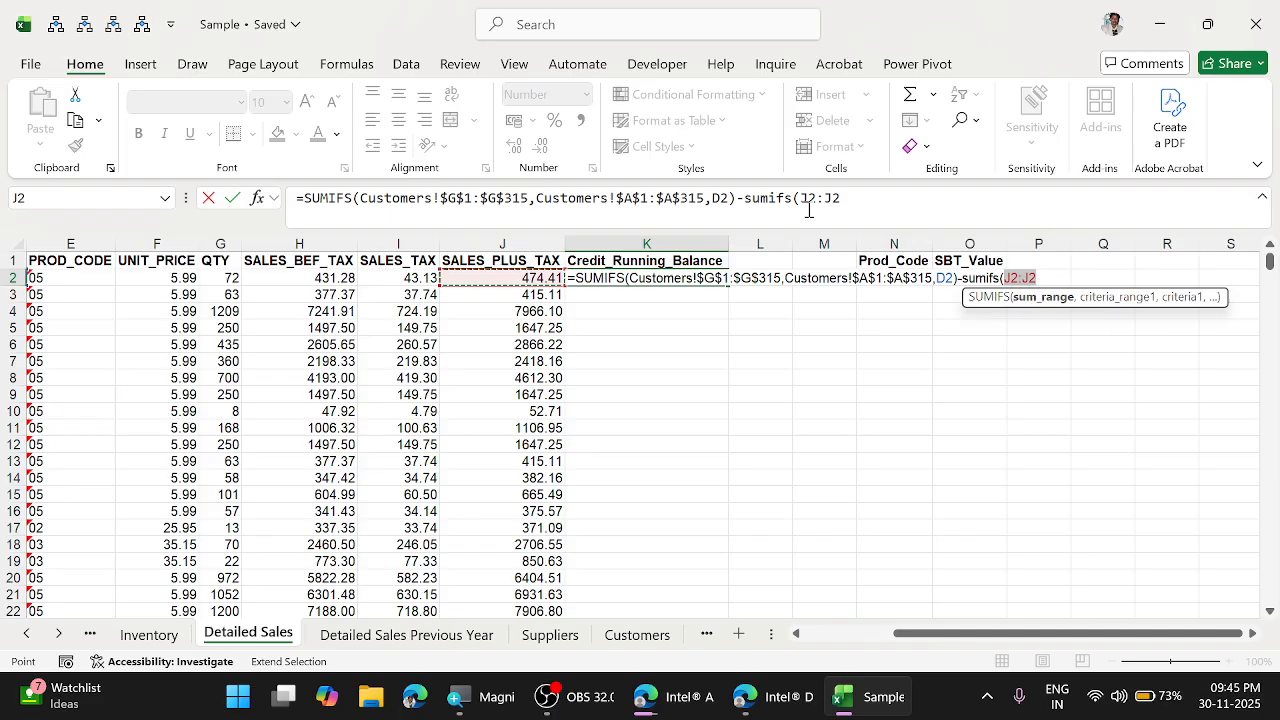
{"action": "key", "text": "F8"}
{"action": "key", "text": "F4"}
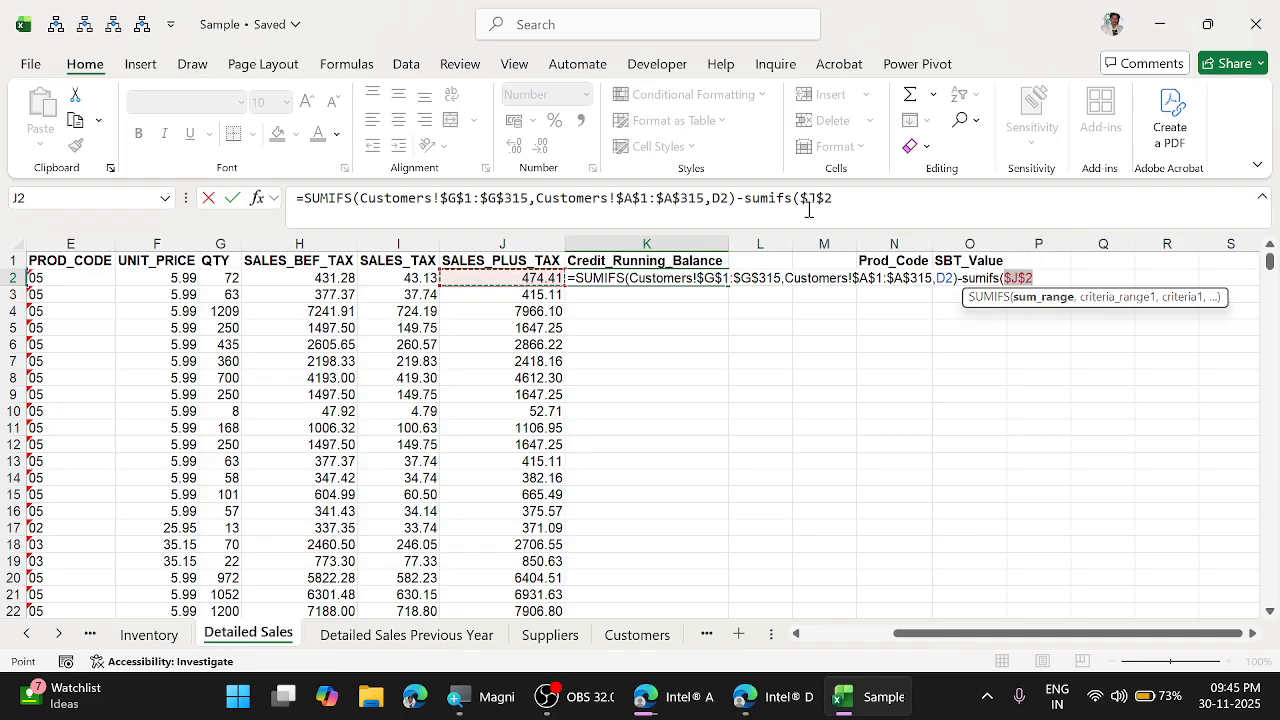
{"action": "key", "text": "F8"}
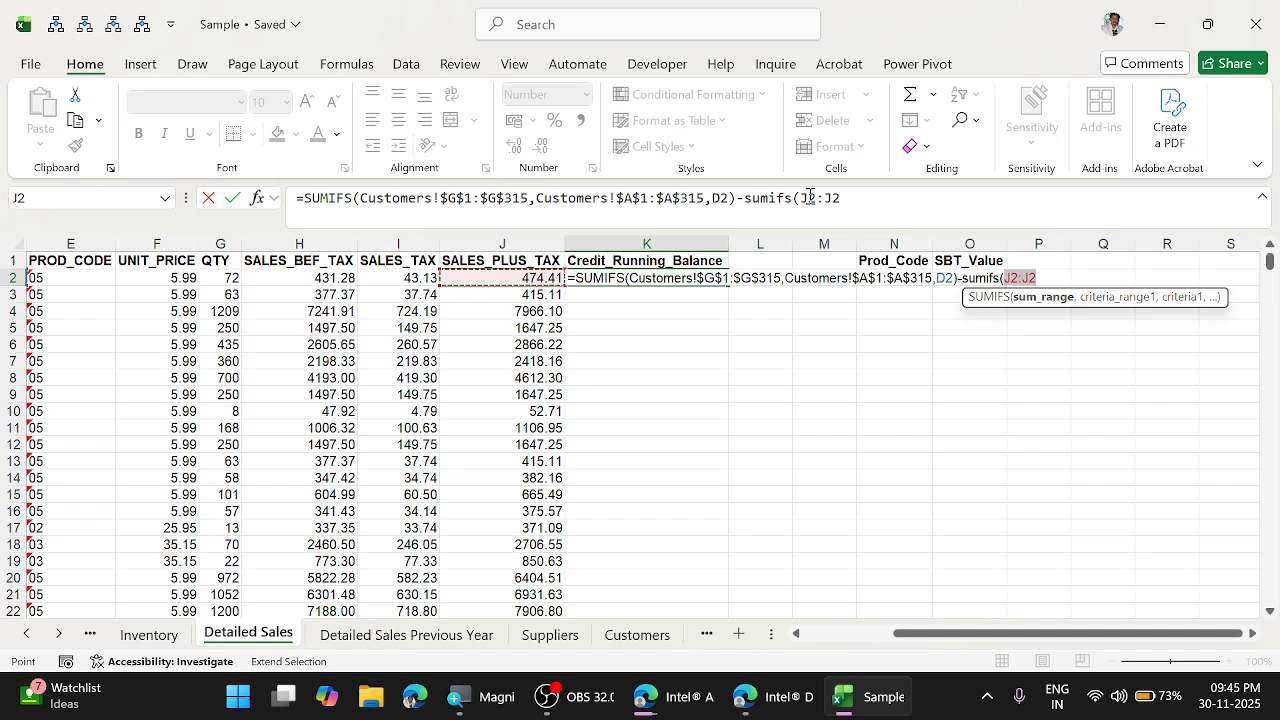
{"action": "double_click", "coordinate": [810, 197]}
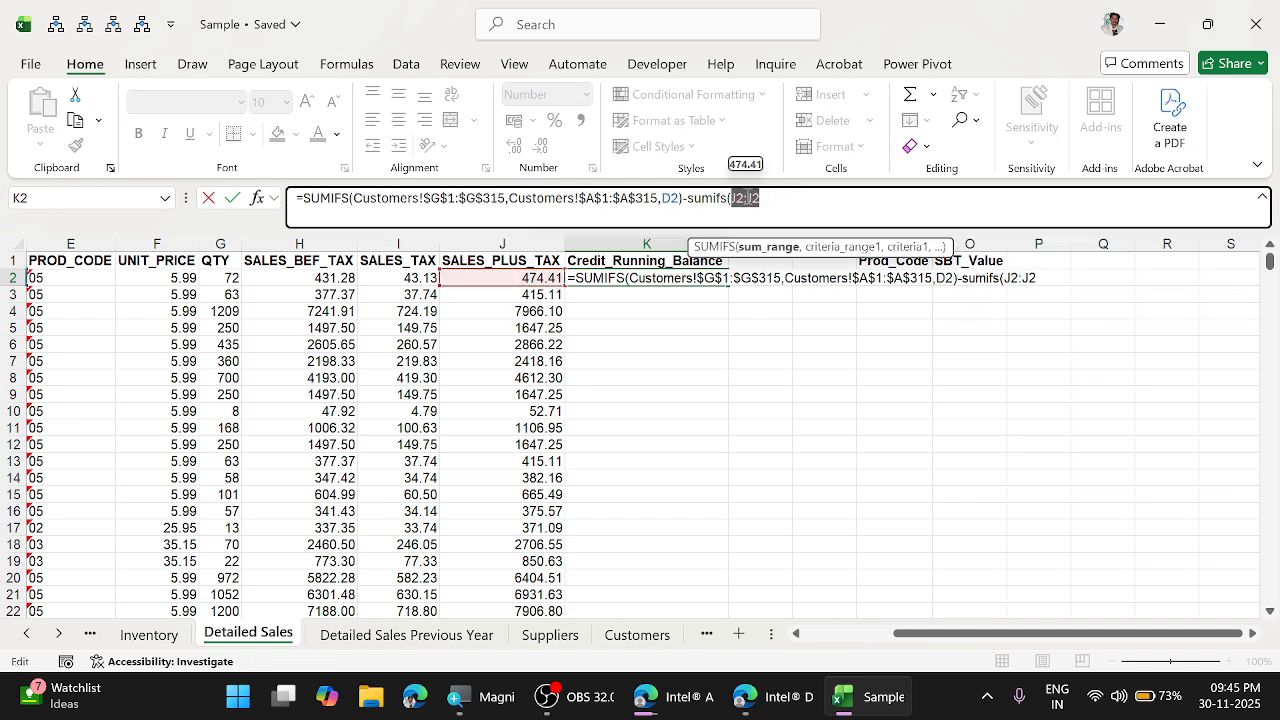
{"action": "left_click", "coordinate": [733, 198]}
{"action": "key", "text": "F4"}
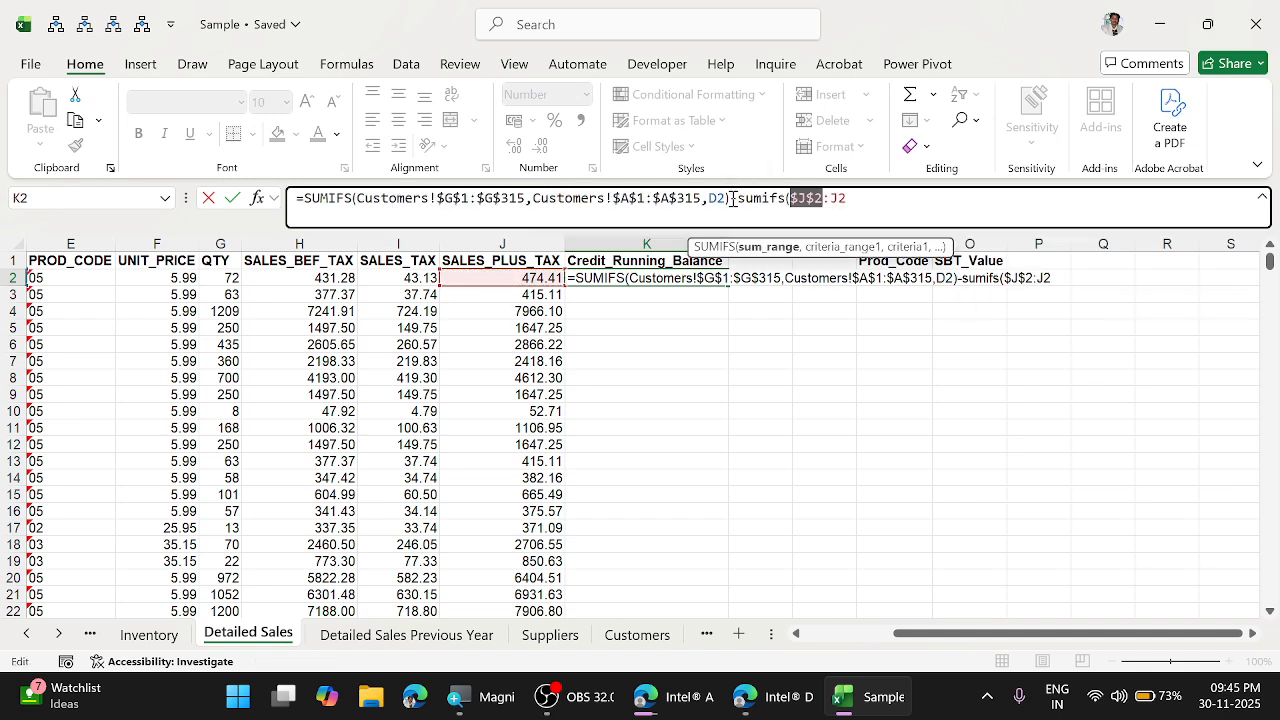
{"action": "left_click", "coordinate": [860, 197]}
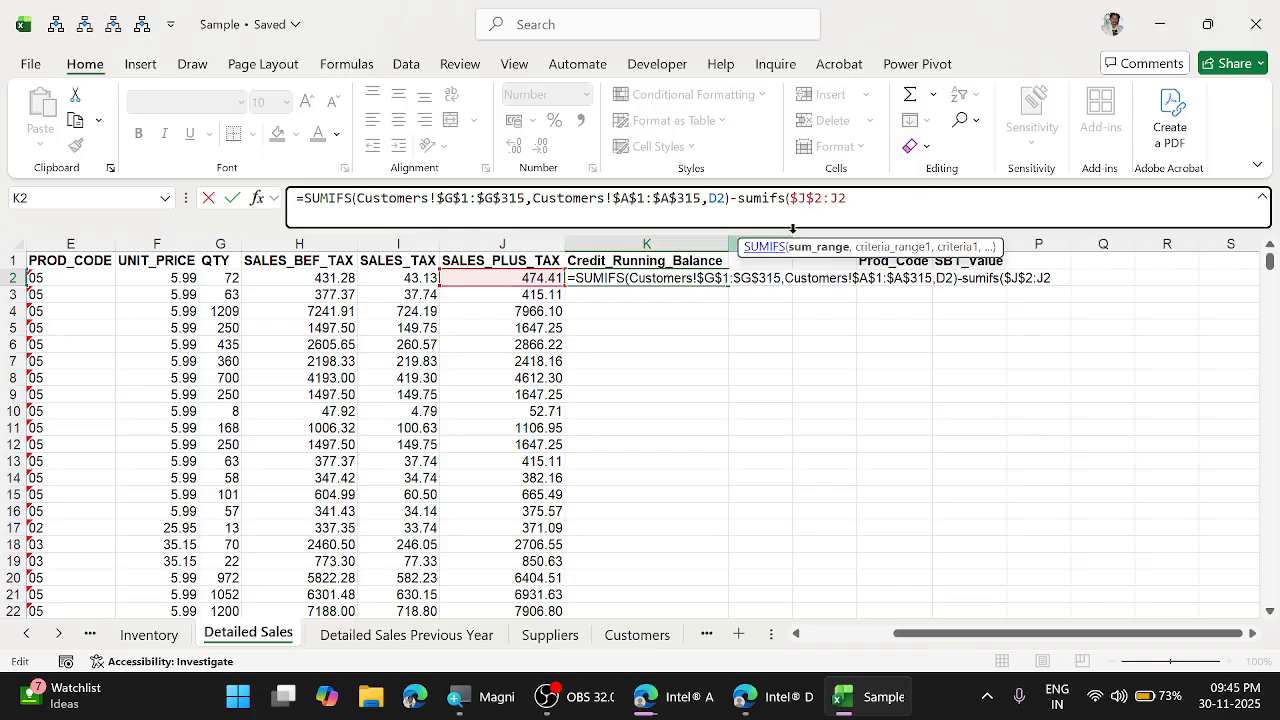
Complete the second SUMIFS with the expanding CUSTNO criteria range $D$2:D2 and criterion D2, and enter the formula in K2.
{"action": "type", "text": ","}
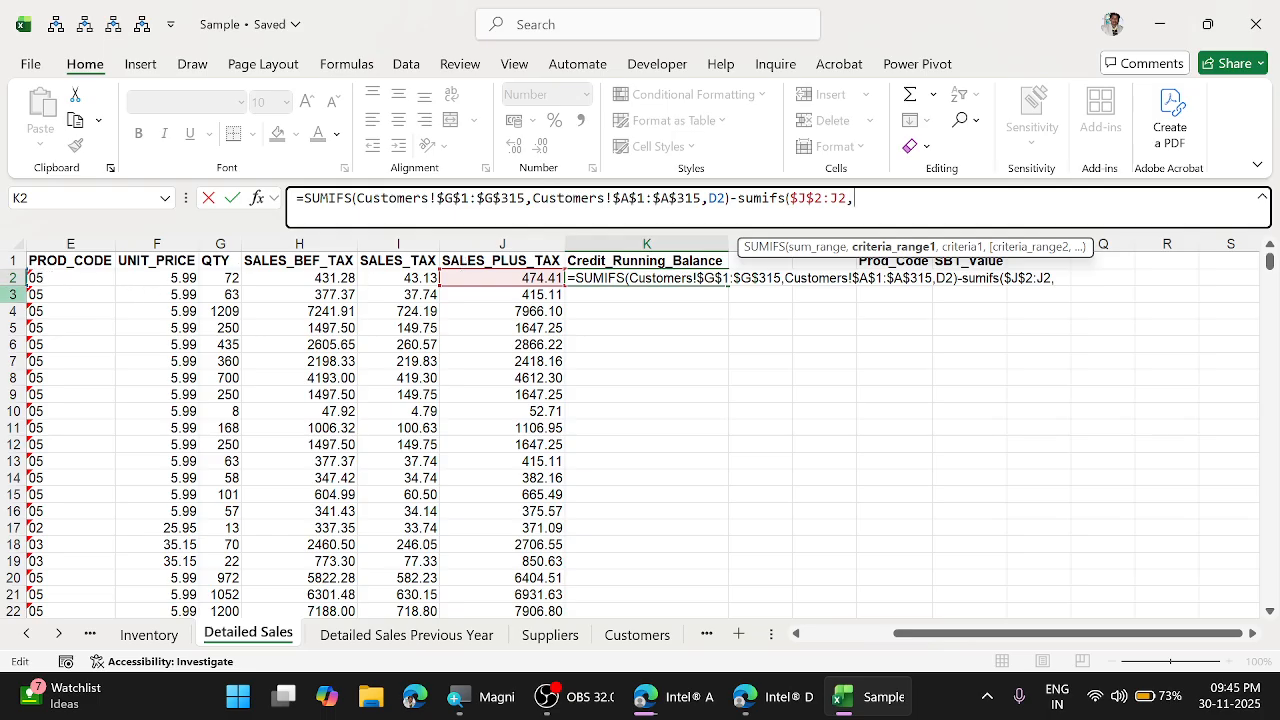
{"action": "left_click", "coordinate": [60, 278]}
{"action": "key", "text": "Left"}
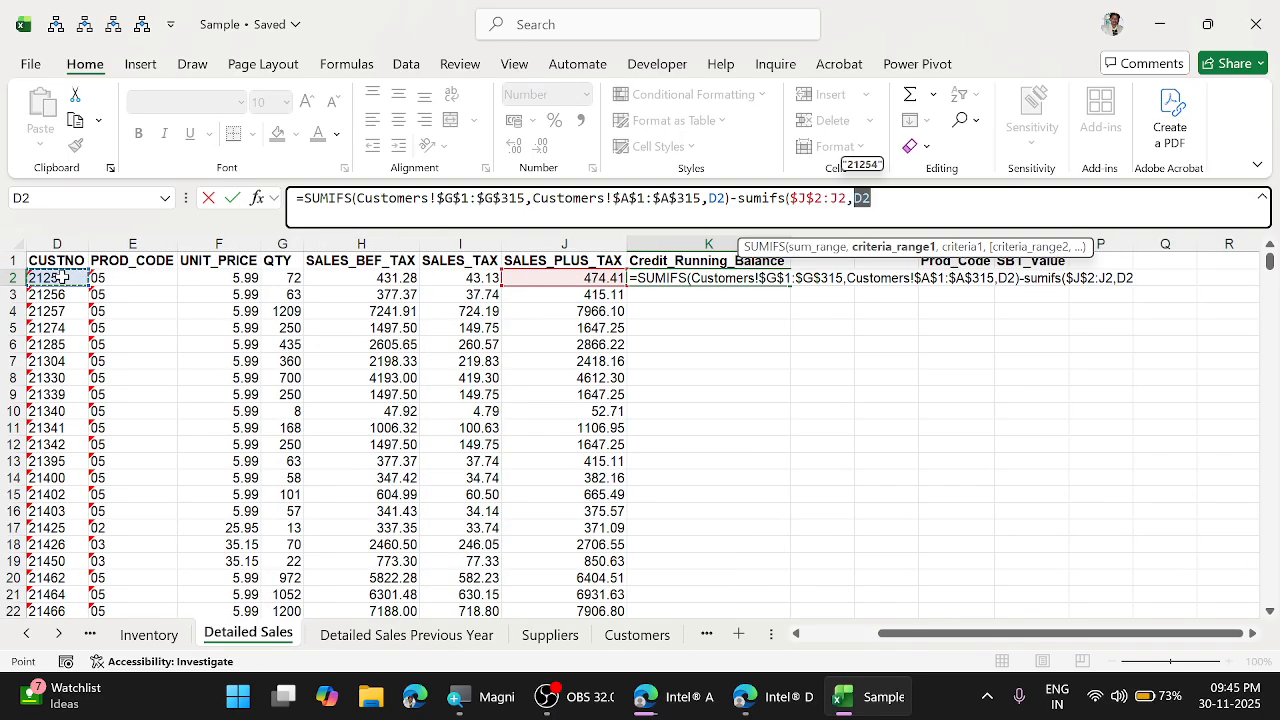
{"action": "key", "text": "F8"}
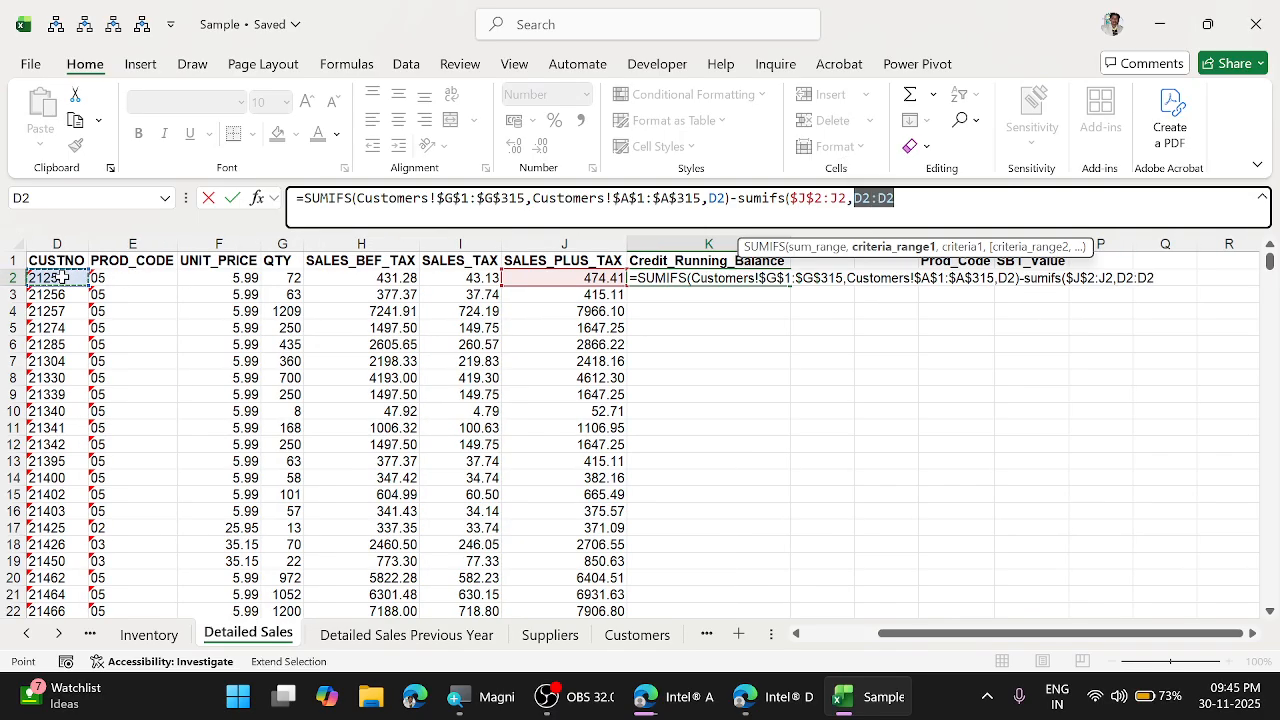
{"action": "type", "text": ","}
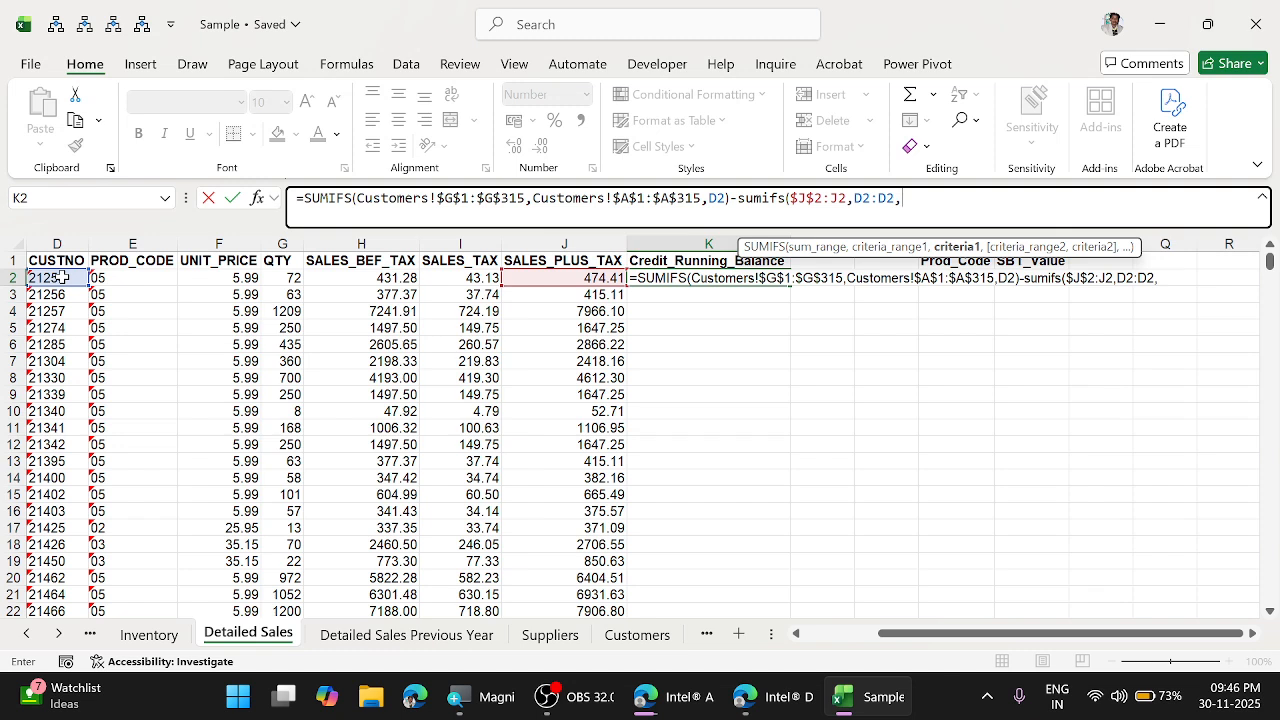
{"action": "type", "text": "d2)"}
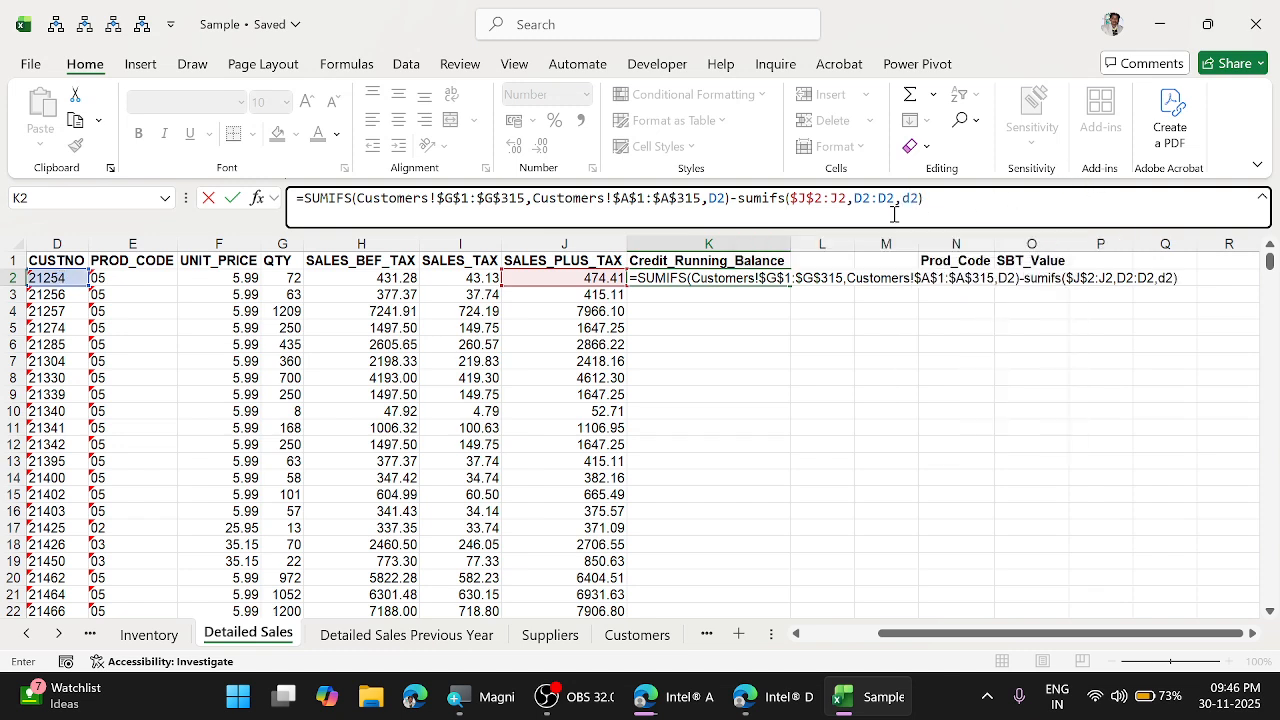
{"action": "left_click", "coordinate": [864, 200]}
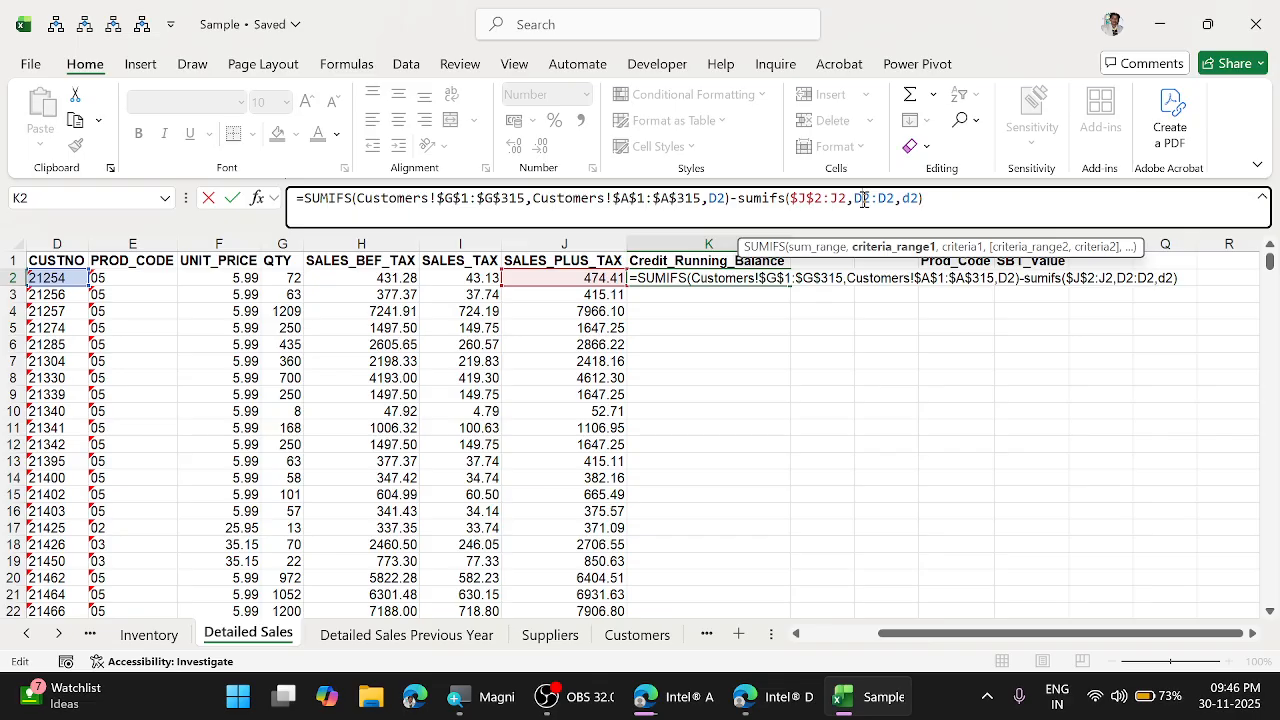
{"action": "key", "text": "F4"}
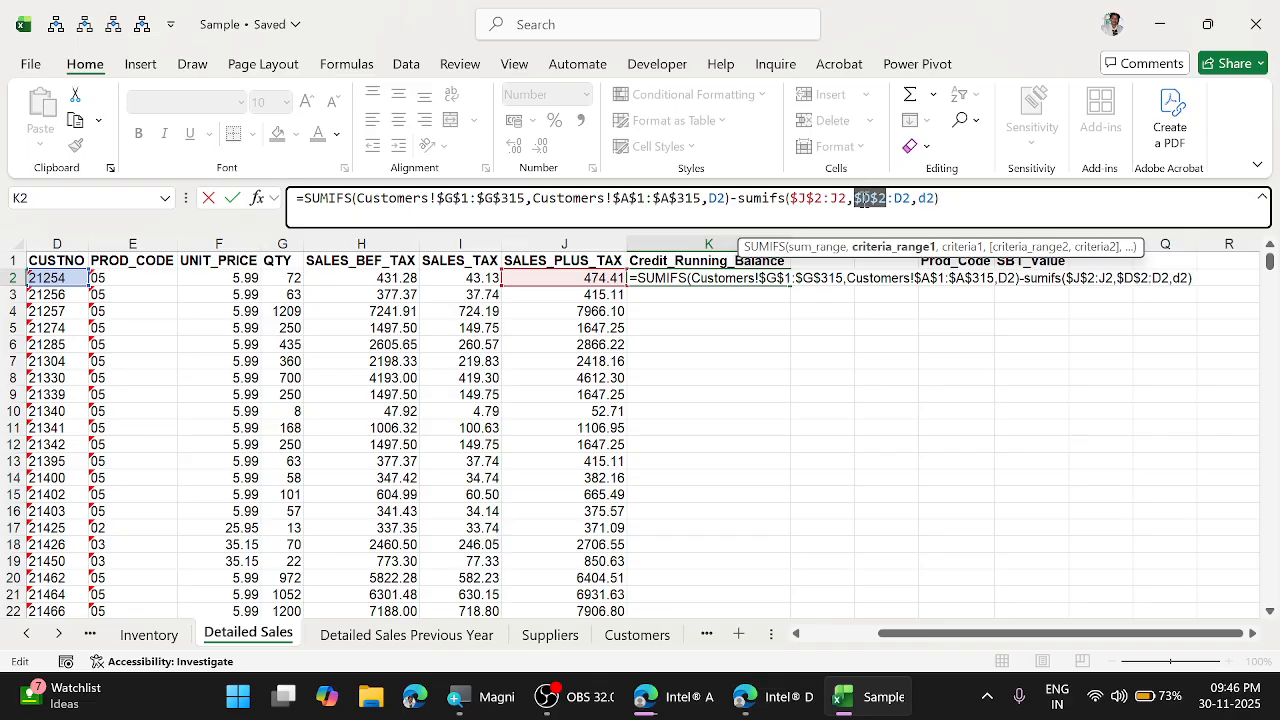
{"action": "left_click", "coordinate": [966, 198]}
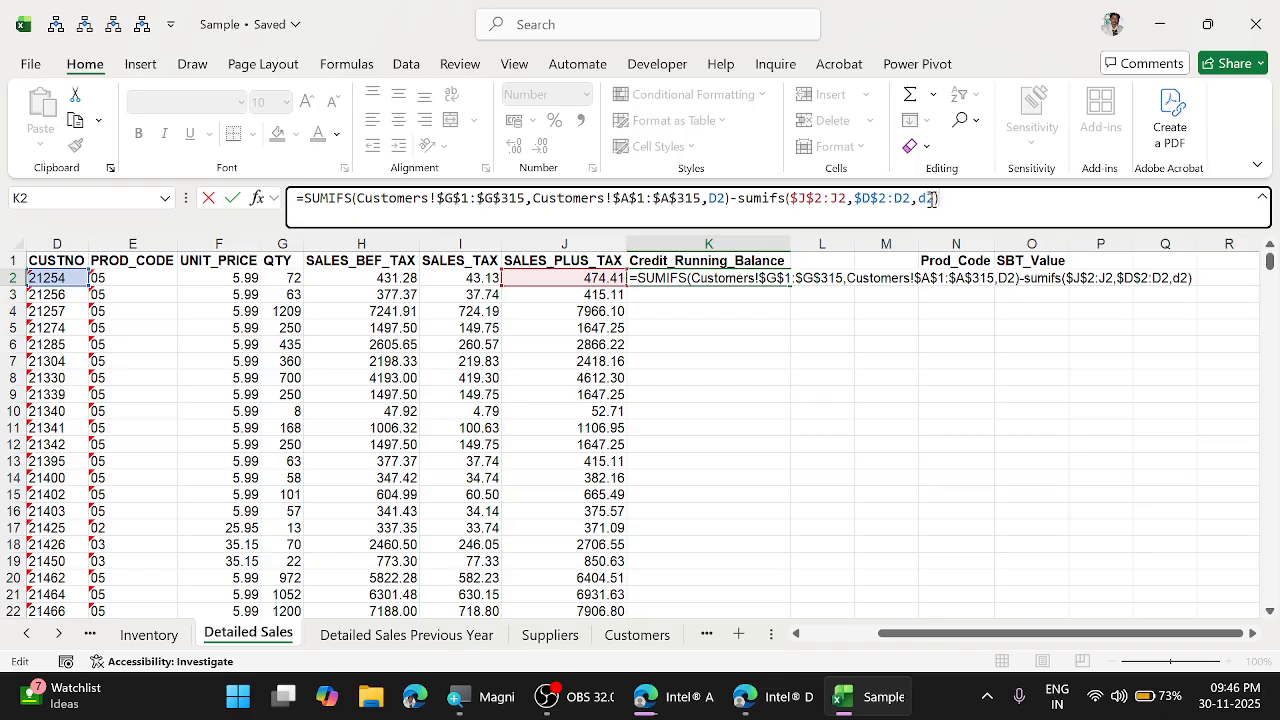
{"action": "key", "text": "ctrl+Return"}
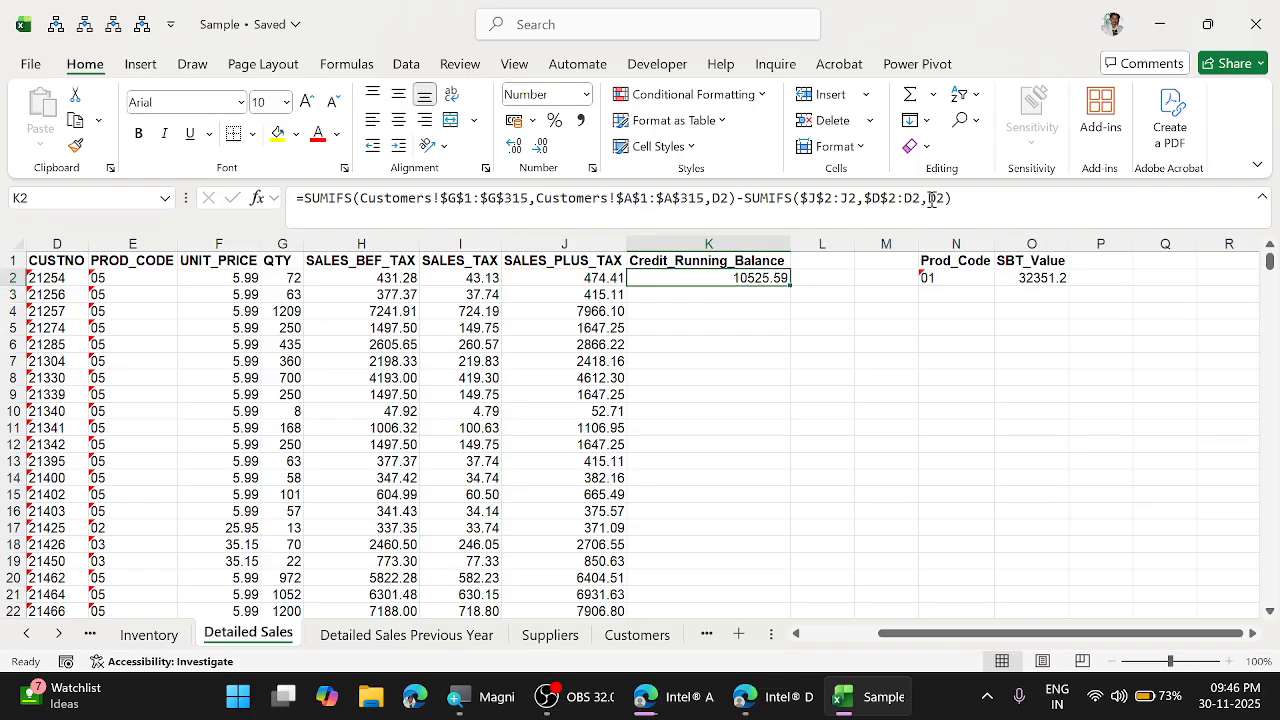
{"action": "double_click", "coordinate": [791, 286]}
{"action": "left_click", "coordinate": [674, 325]}
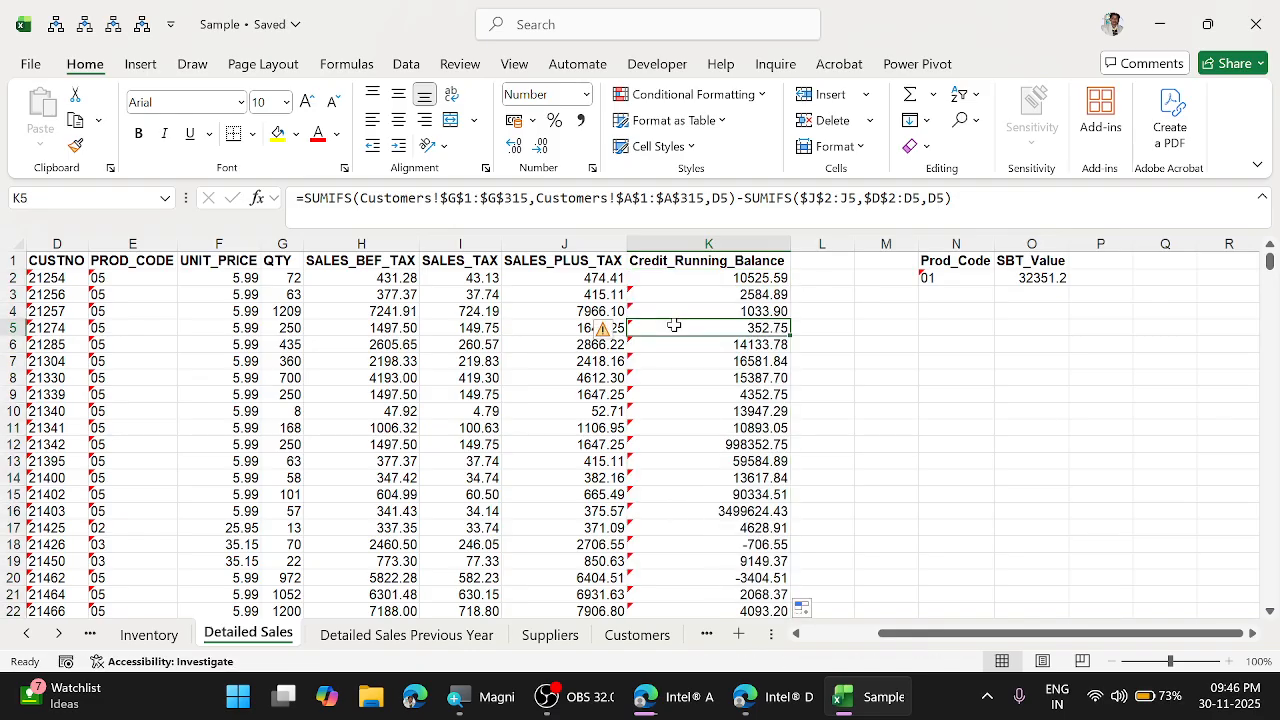
{"action": "left_click", "coordinate": [762, 280]}
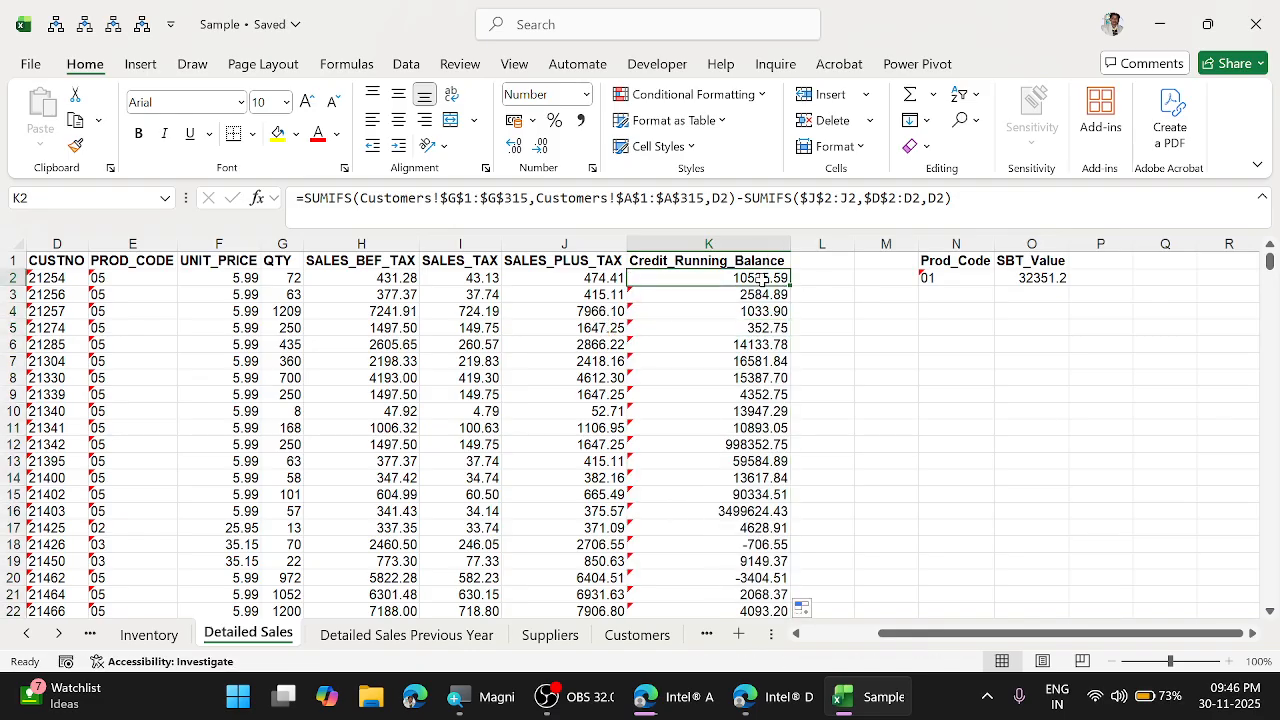
{"action": "key", "text": "ctrl+z"}
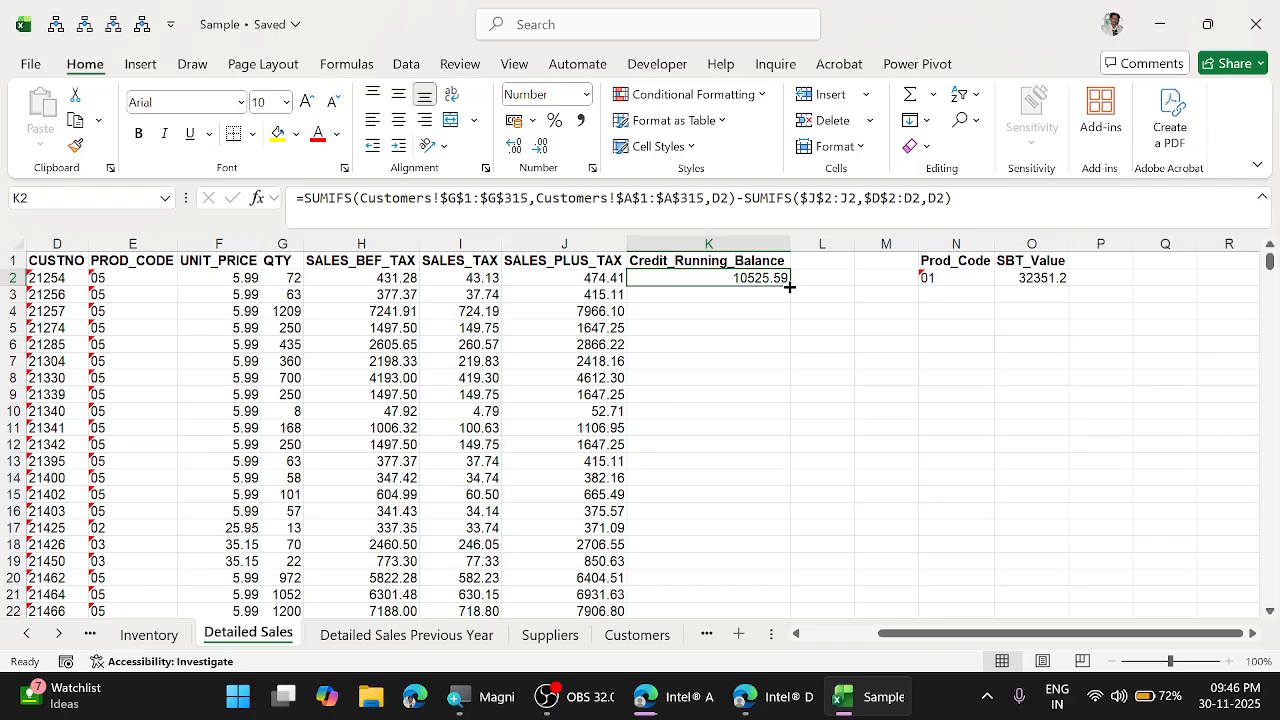
Fill the K2 formula down the Credit_Running_Balance column to row 901 and check the last filled row.
{"action": "double_click", "coordinate": [789, 287]}
{"action": "left_click", "coordinate": [733, 312]}
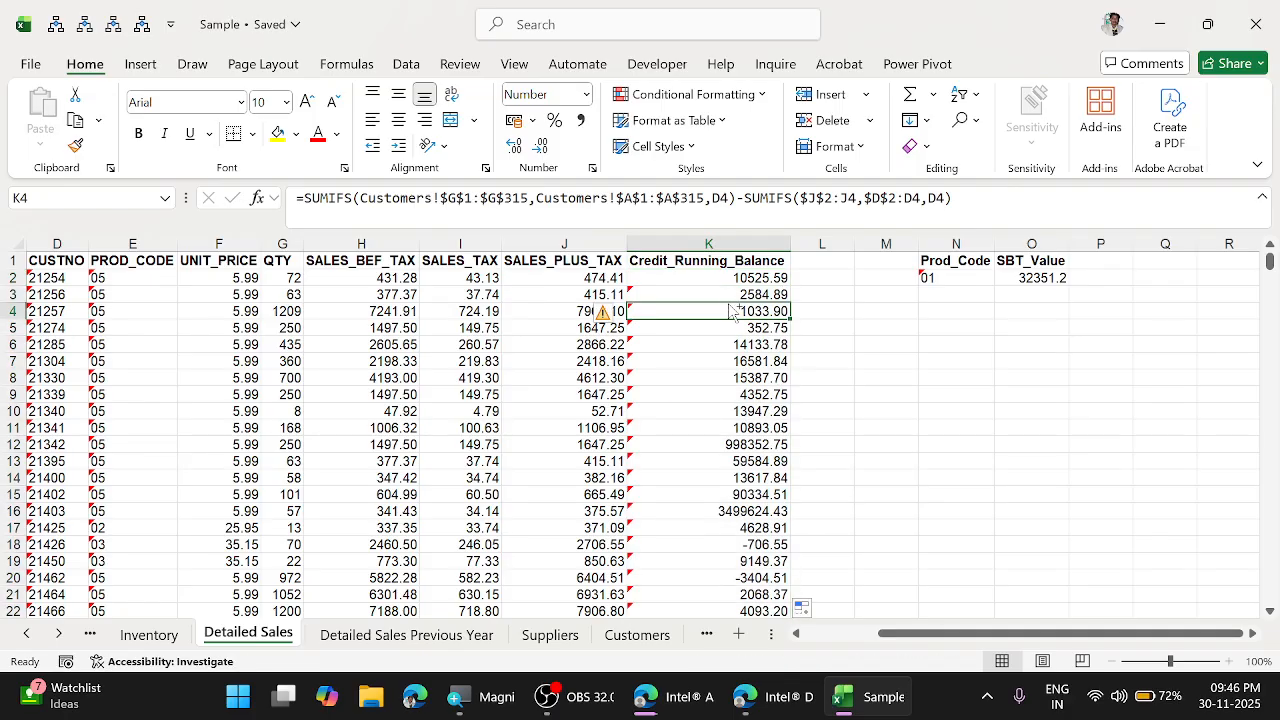
{"action": "key", "text": "ctrl+Down"}
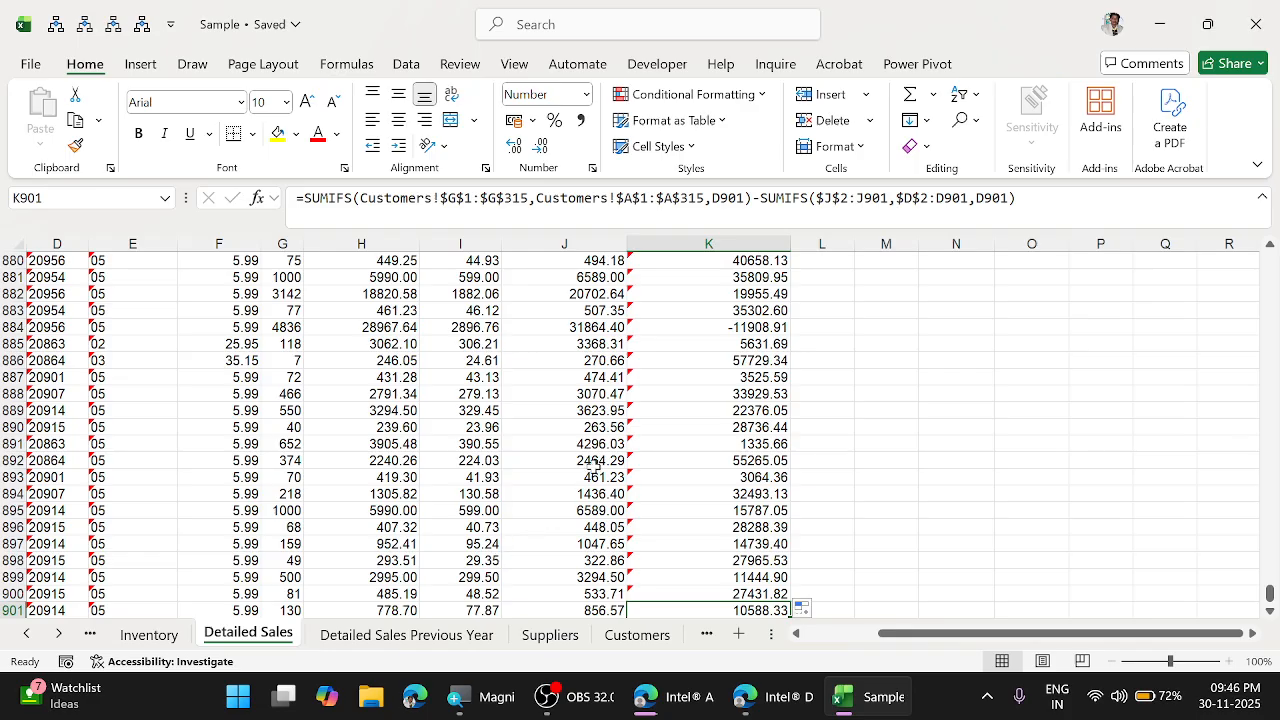
{"action": "key", "text": "ctrl+Up"}
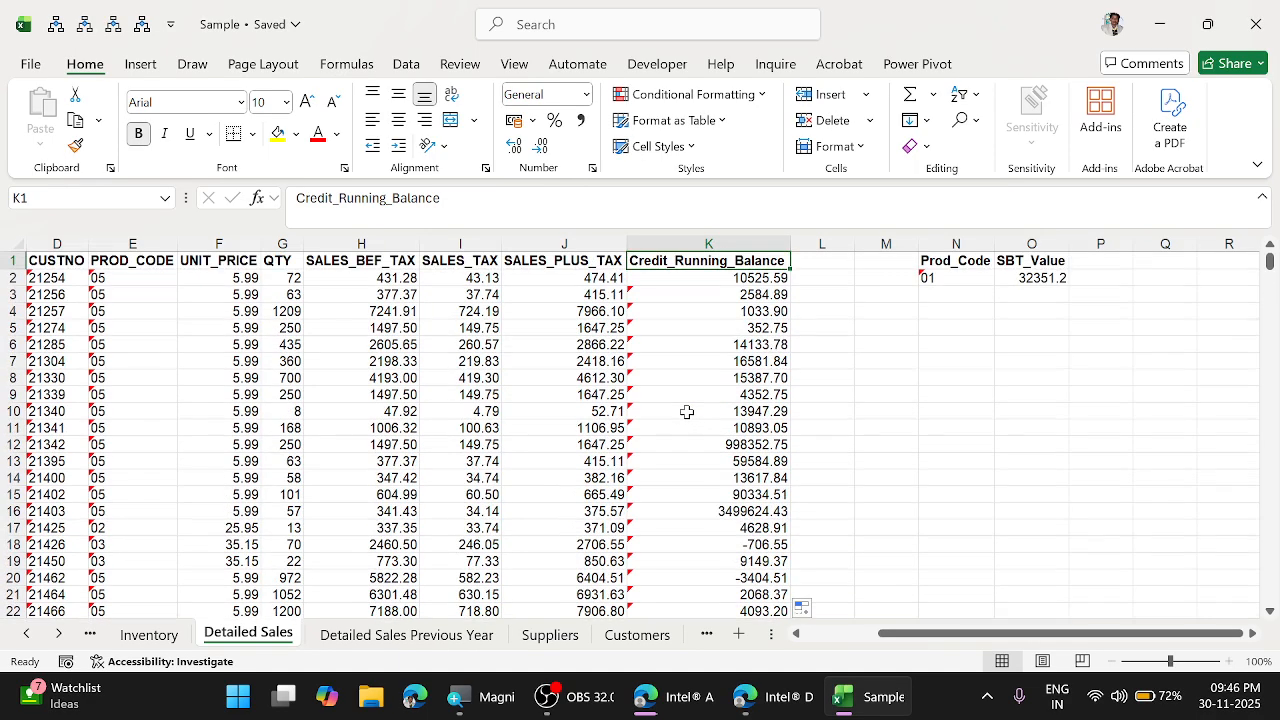
Turn on filtering for the header row of Detailed Sales and go back to the columns around CUSTNO.
{"action": "key", "text": "shift+space"}
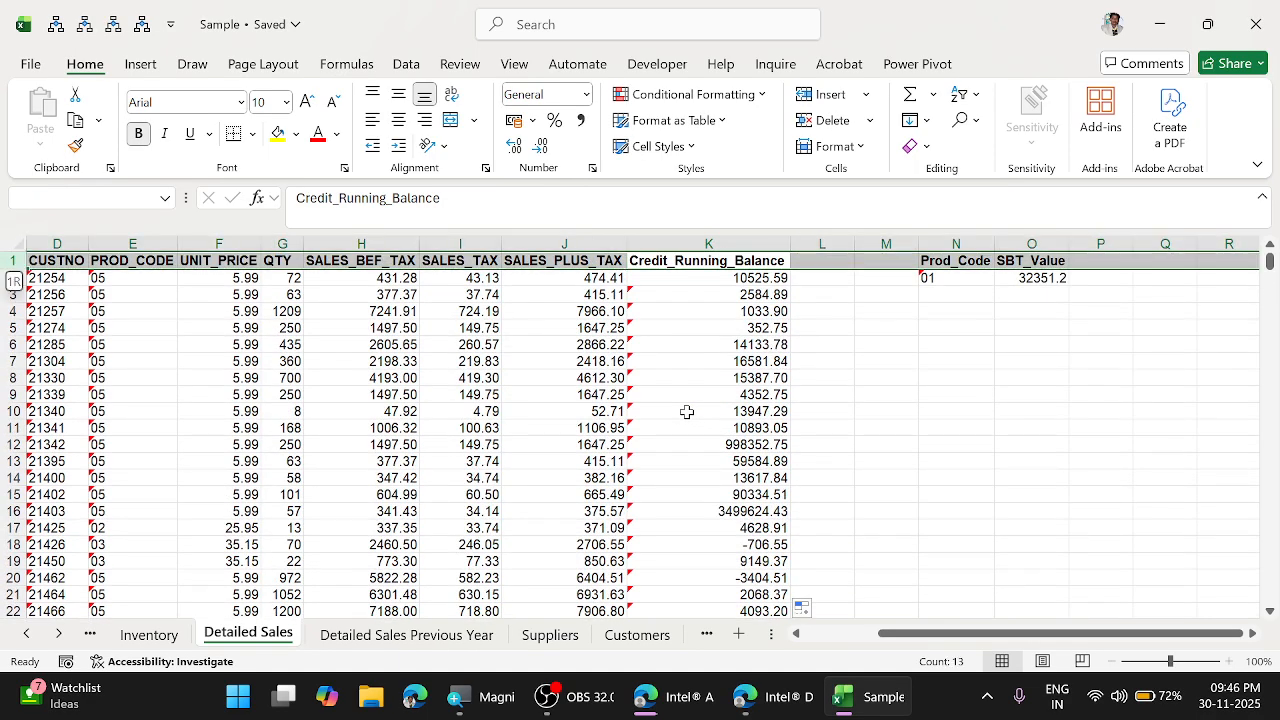
{"action": "key", "text": "ctrl+shift+l"}
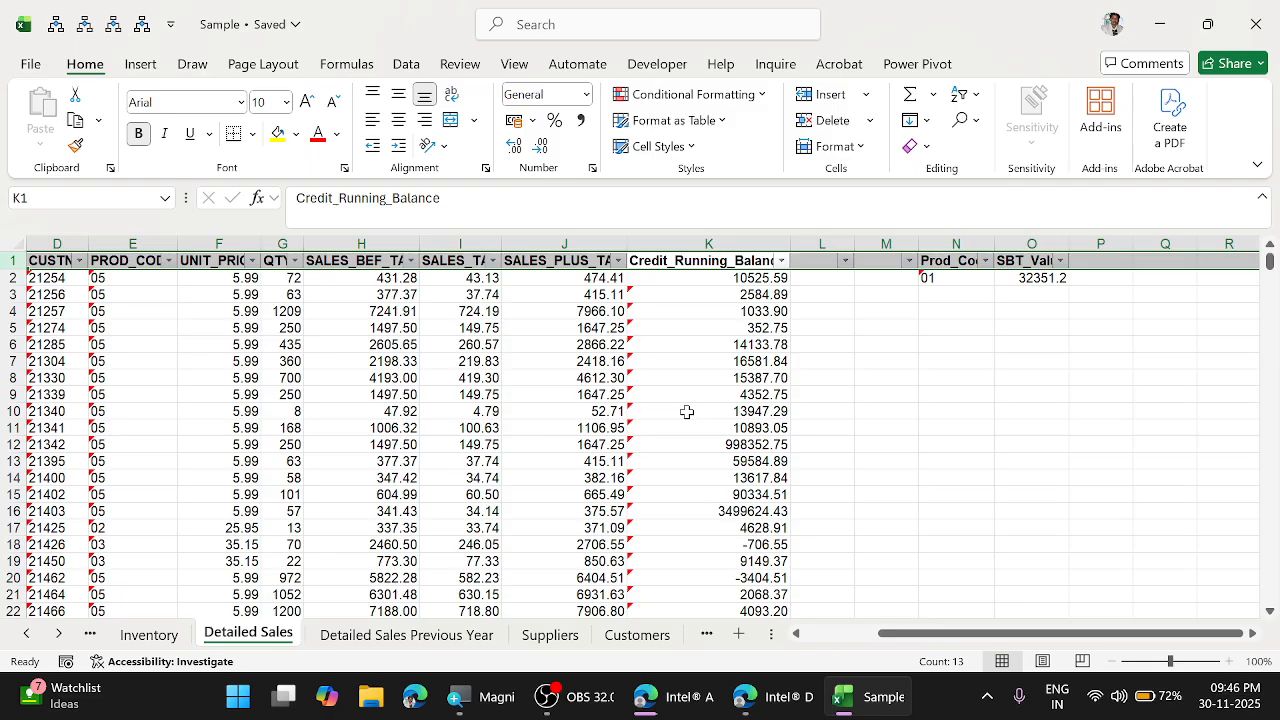
{"action": "left_click", "coordinate": [528, 344]}
{"action": "key", "text": "Left"}
{"action": "key", "text": "Left"}
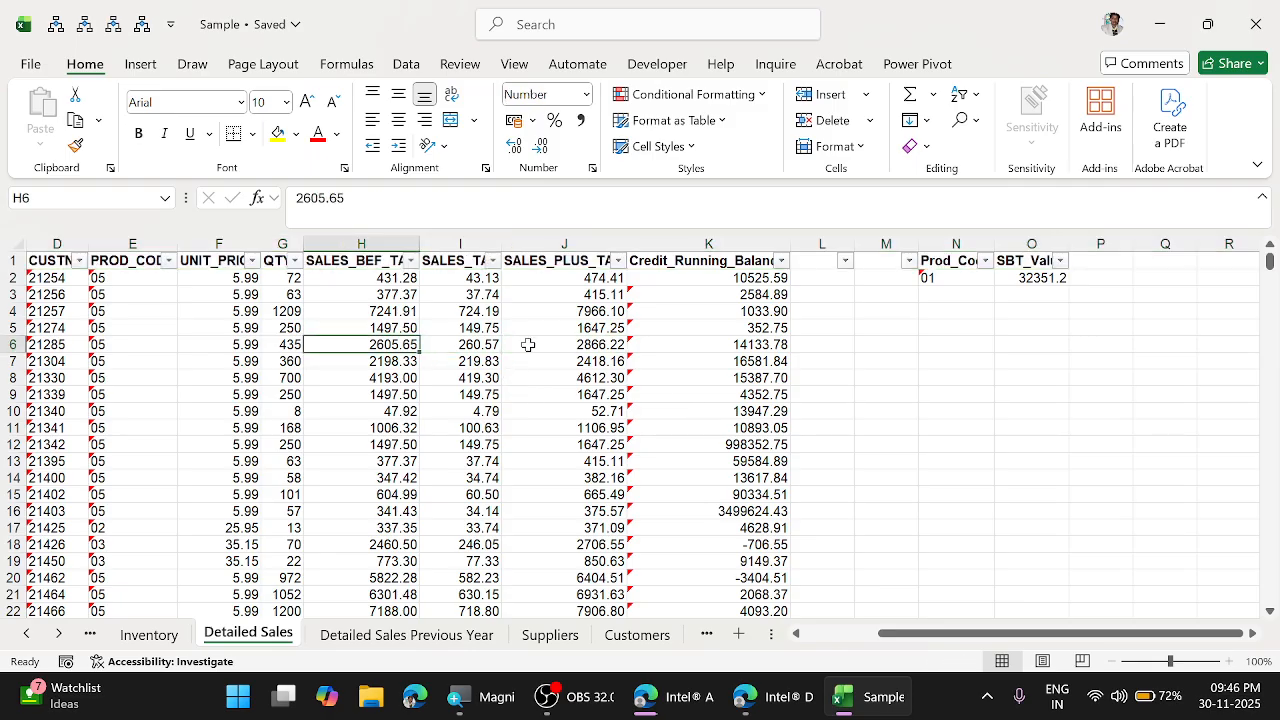
{"action": "key", "text": "Left"}
{"action": "key", "text": "Left"}
{"action": "key", "text": "Left"}
{"action": "key", "text": "Left"}
{"action": "key", "text": "Left"}
{"action": "key", "text": "Left"}
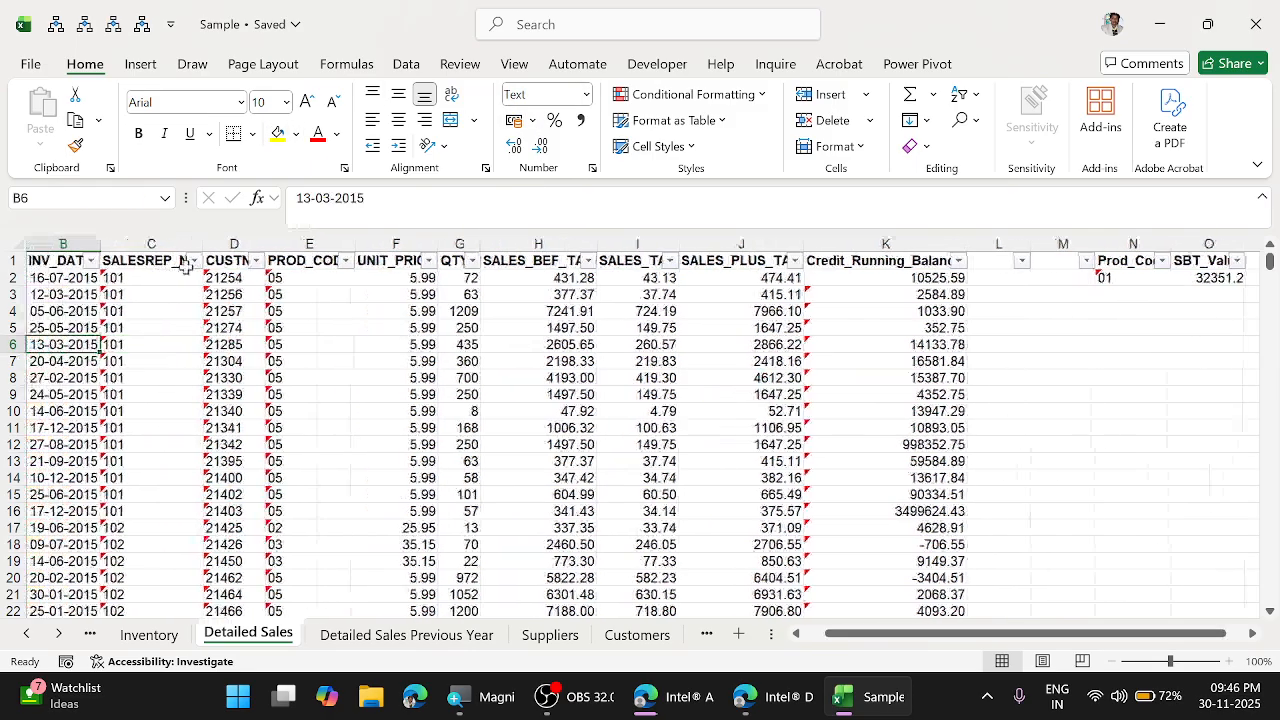
Filter the CUSTNO column to a single customer by searching the filter list for the customer number.
{"action": "left_click", "coordinate": [257, 261]}
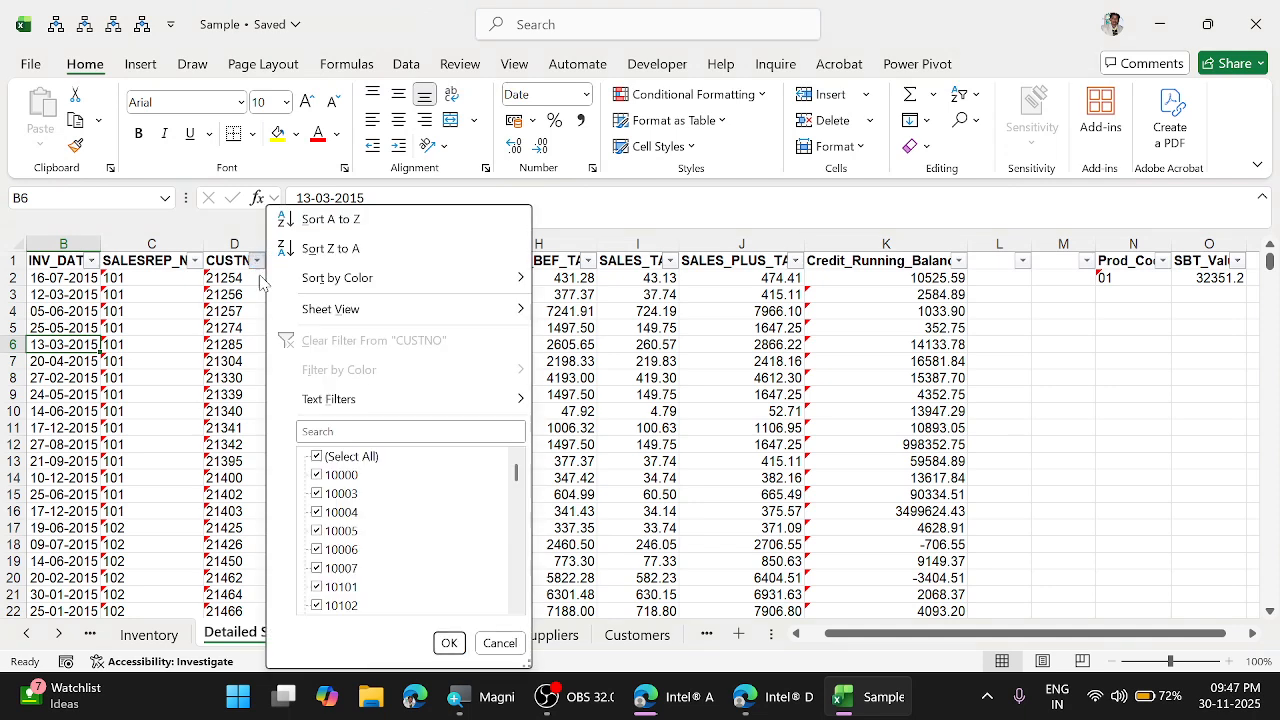
{"action": "left_click", "coordinate": [372, 431]}
{"action": "type", "text": "902"}
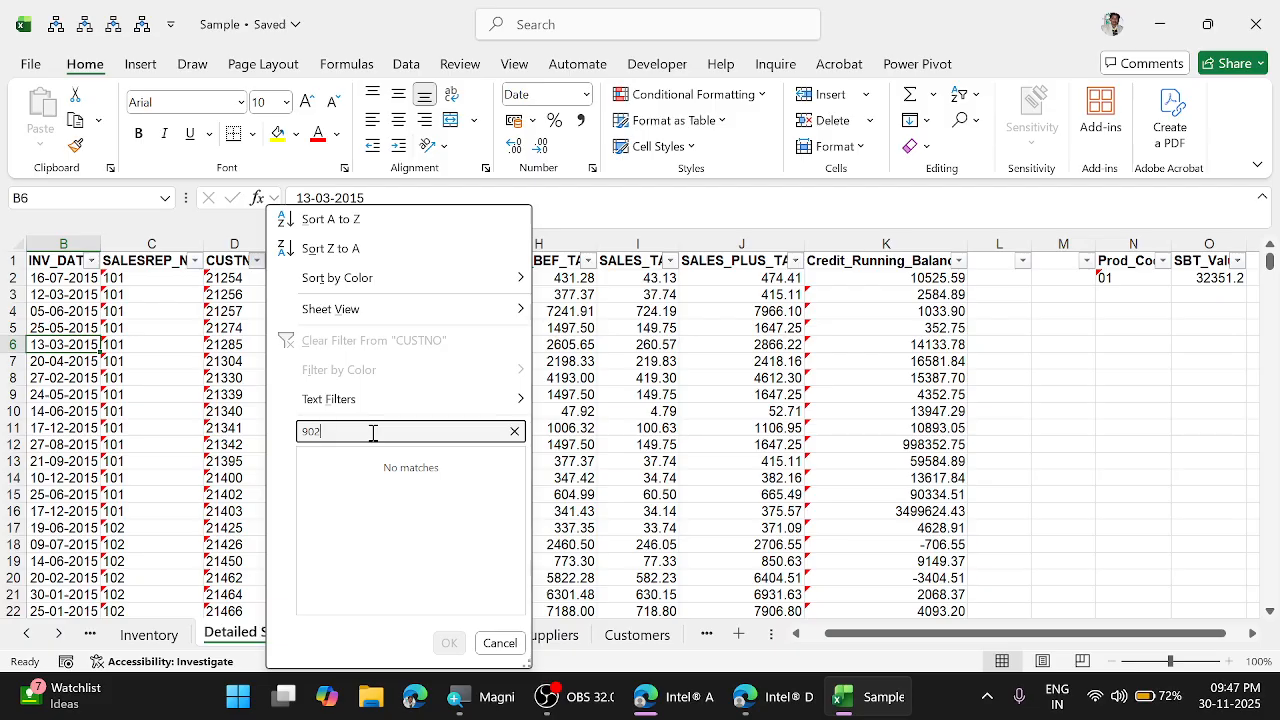
{"action": "key", "text": "BackSpace"}
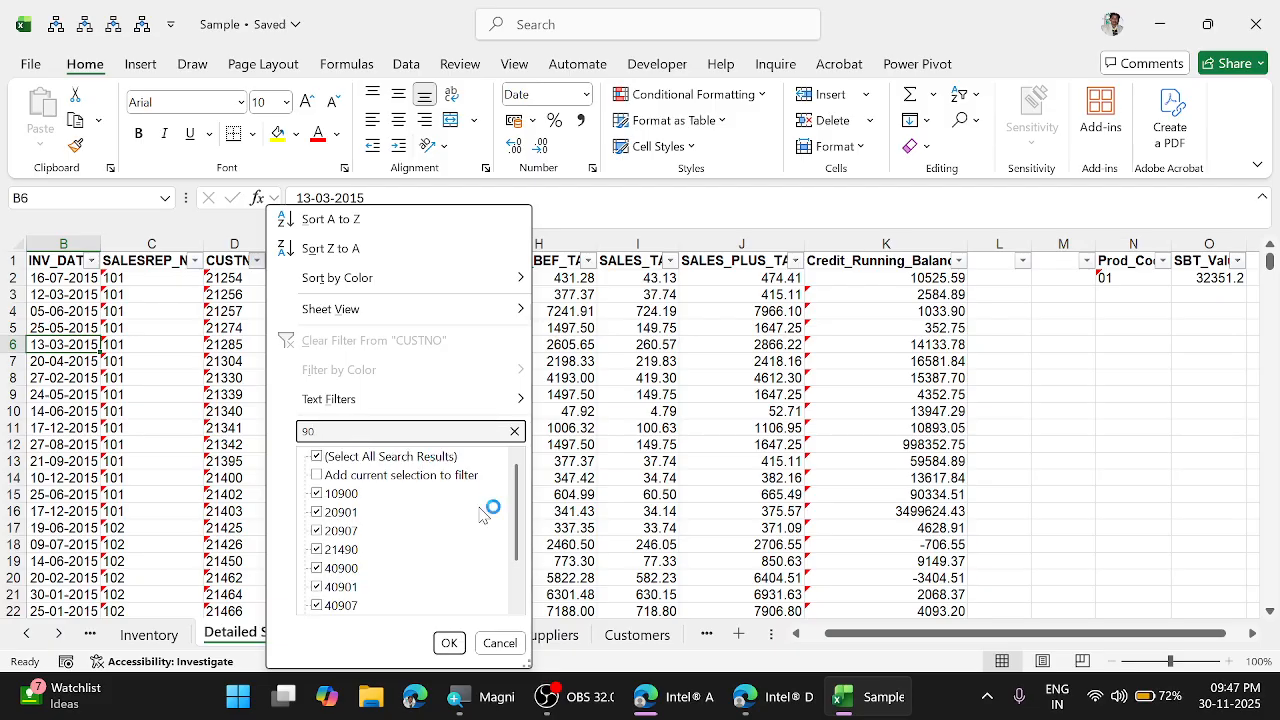
{"action": "mouse_move", "coordinate": [516, 519]}
{"action": "left_mouse_down"}
{"action": "mouse_move", "coordinate": [531, 580]}
{"action": "mouse_move", "coordinate": [518, 497]}
{"action": "left_mouse_up"}
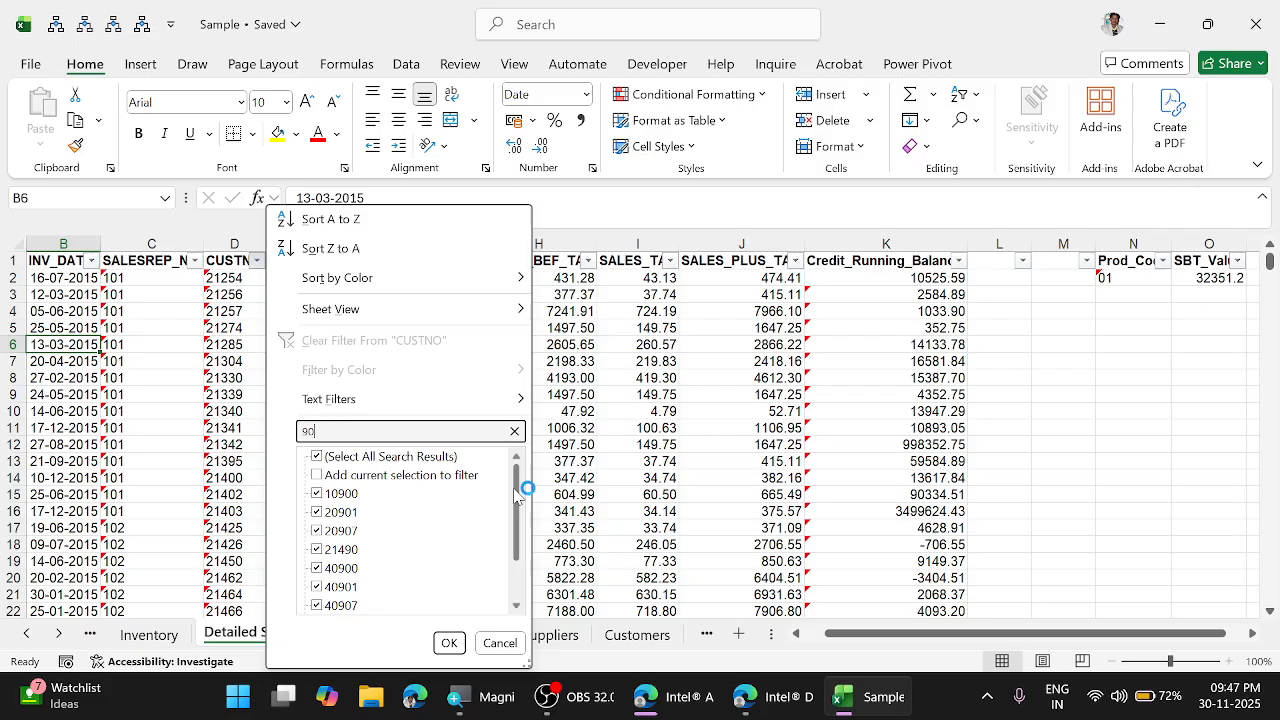
{"action": "key", "text": "BackSpace"}
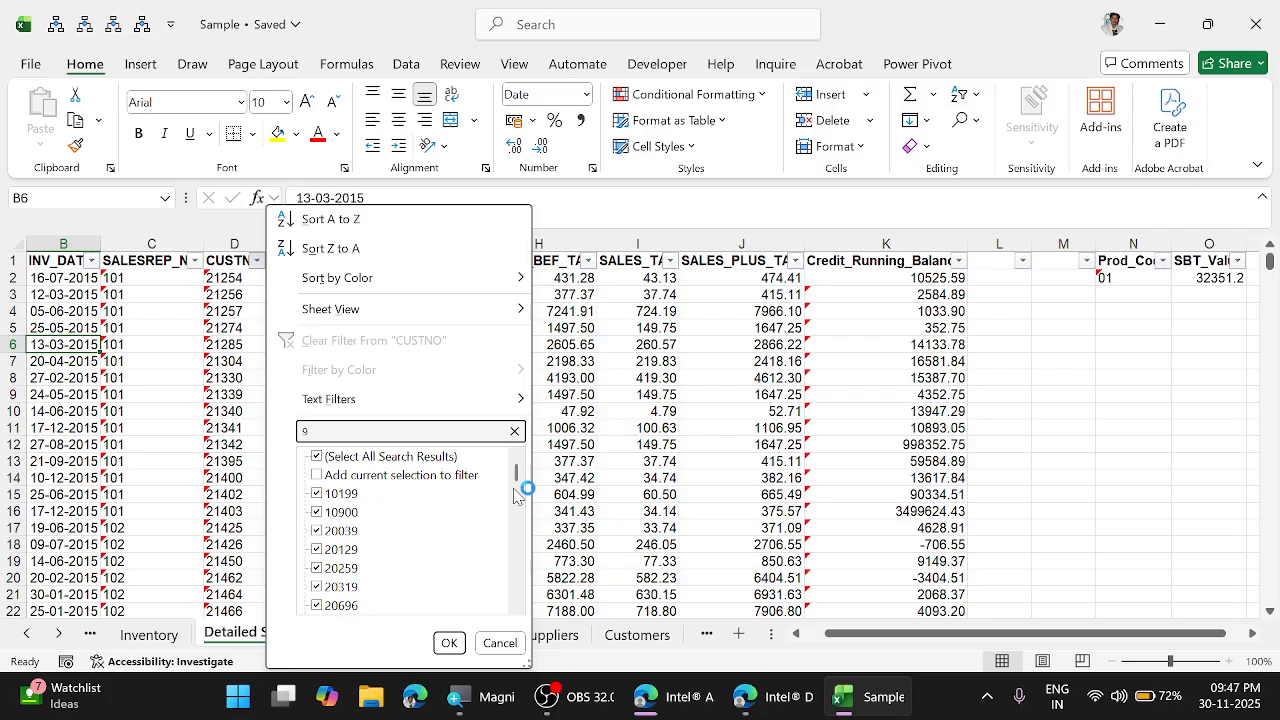
{"action": "type", "text": "2"}
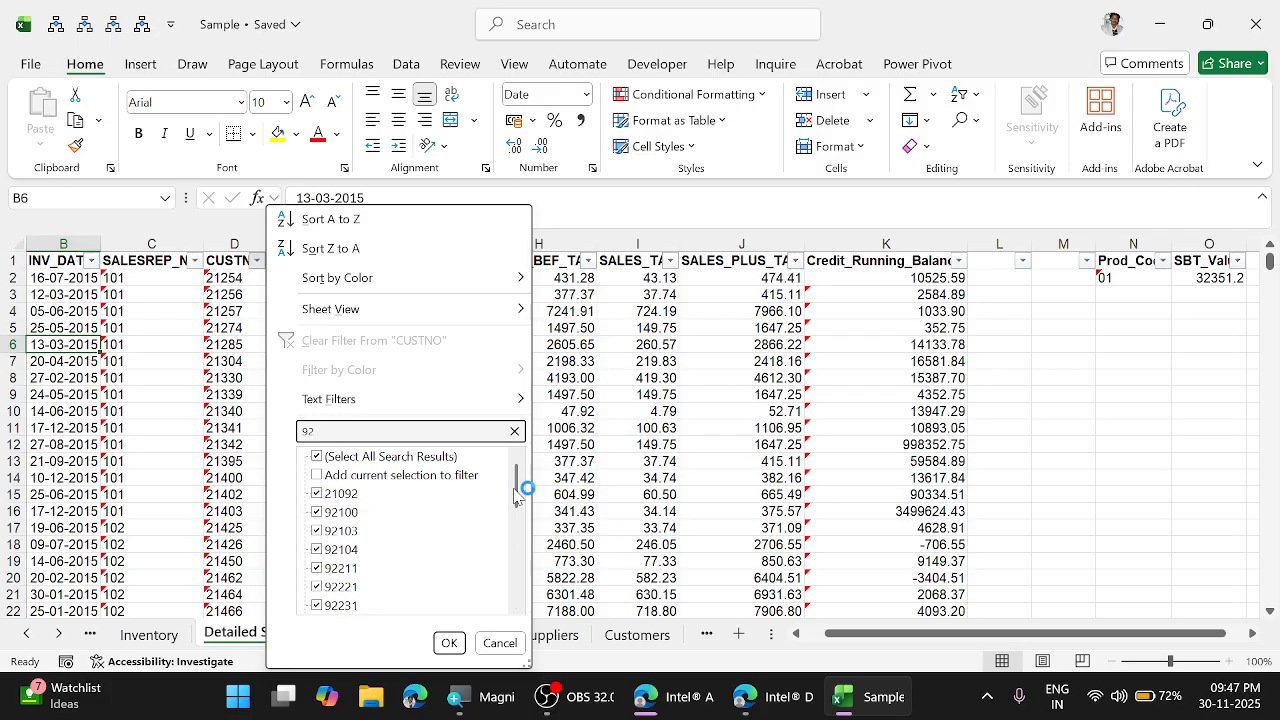
{"action": "type", "text": "21"}
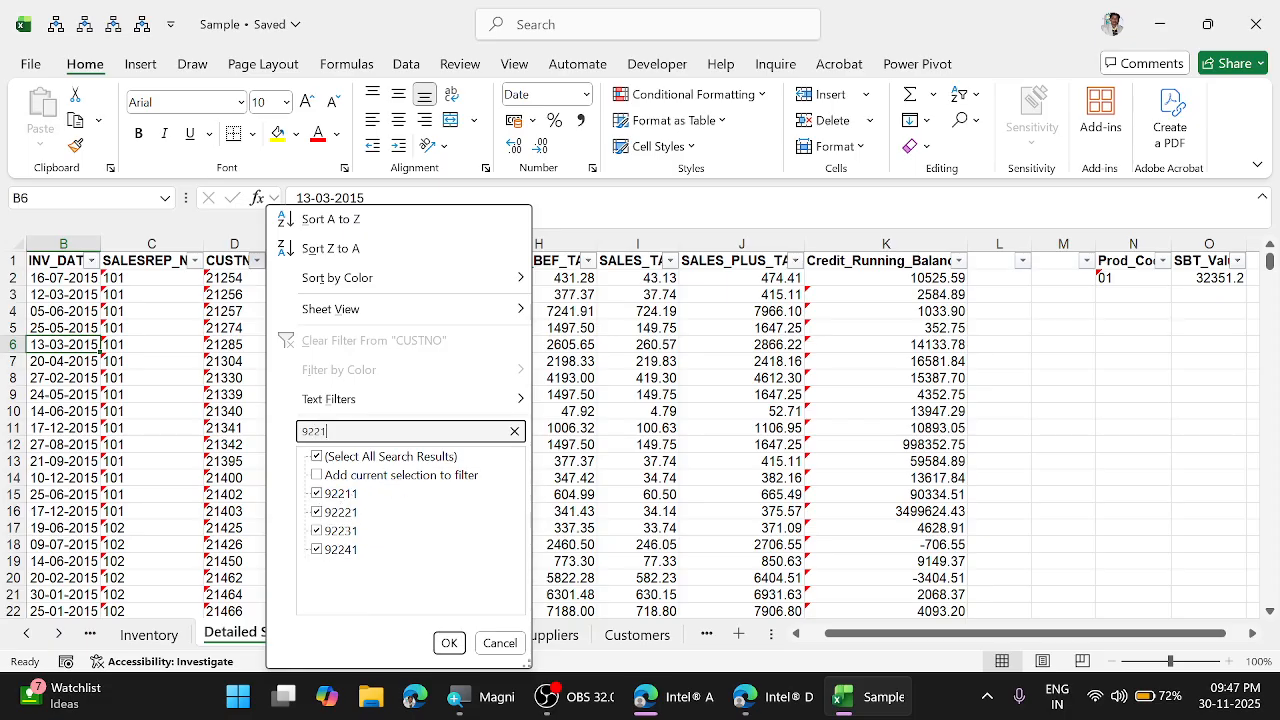
{"action": "type", "text": "1"}
{"action": "key", "text": "Return"}
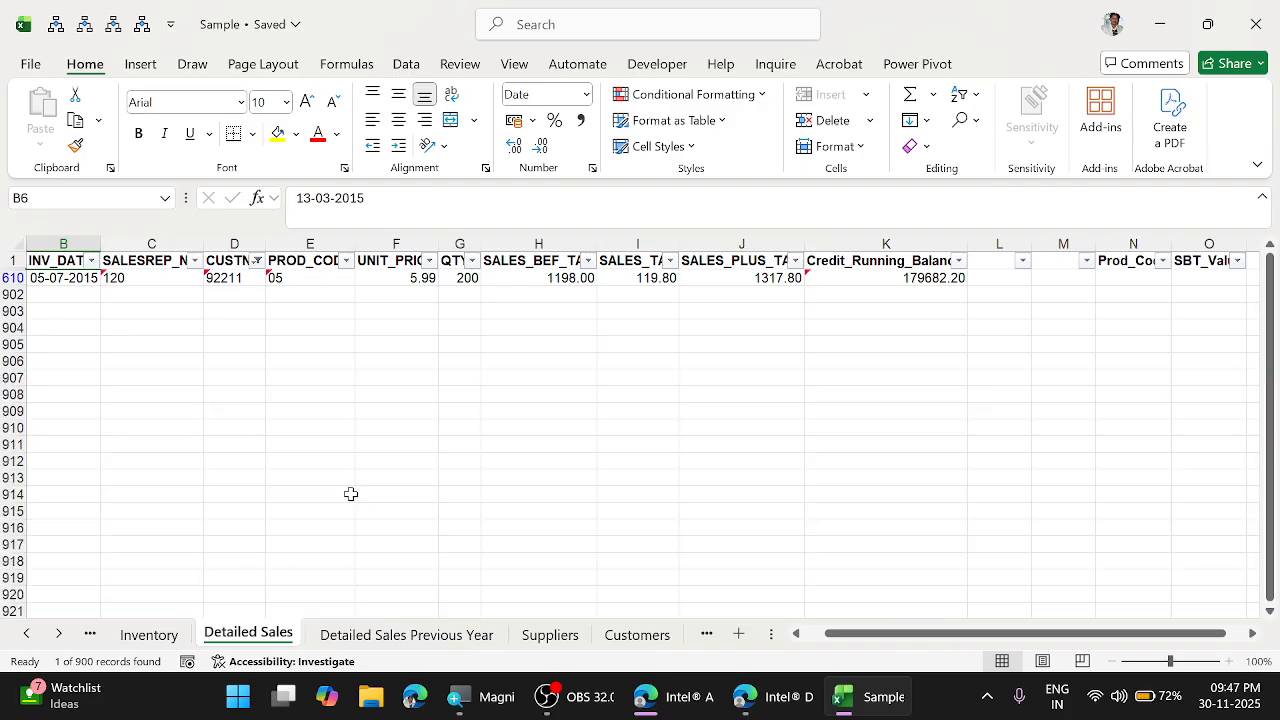
Replace the CUSTNO filter with a different customer's number.
{"action": "left_click", "coordinate": [258, 261]}
{"action": "left_click", "coordinate": [346, 434]}
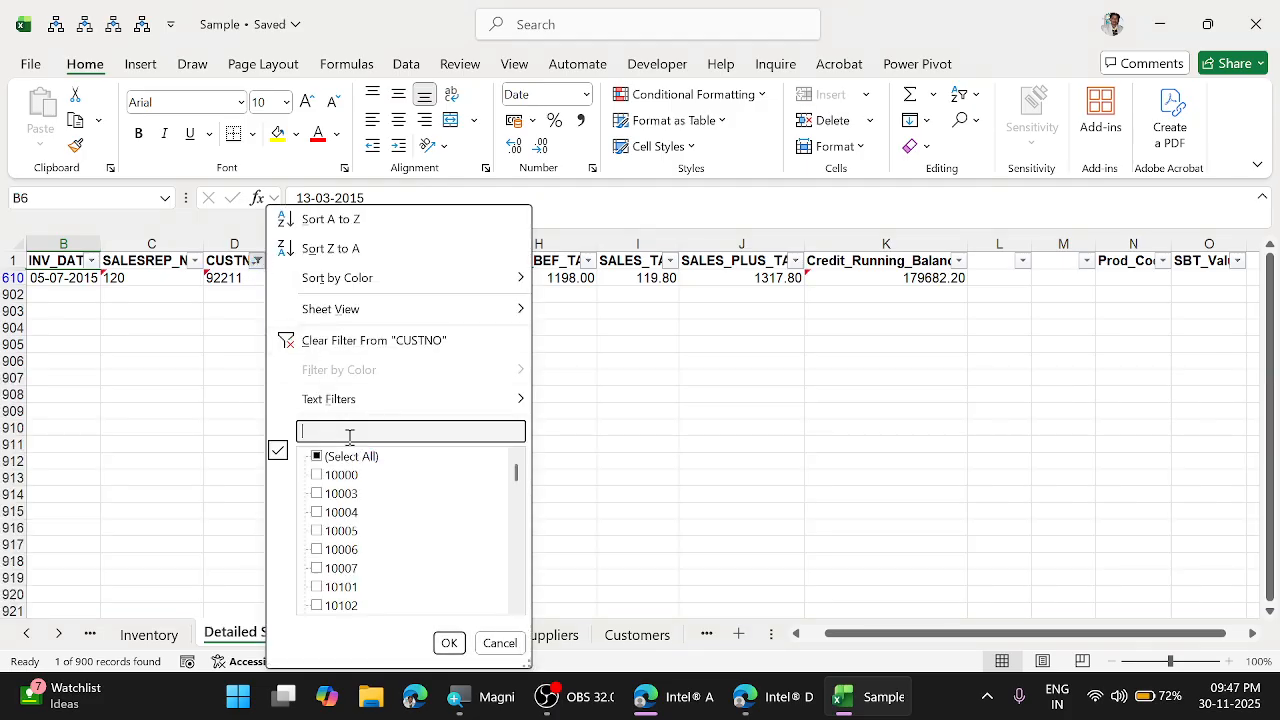
{"action": "type", "text": "10201"}
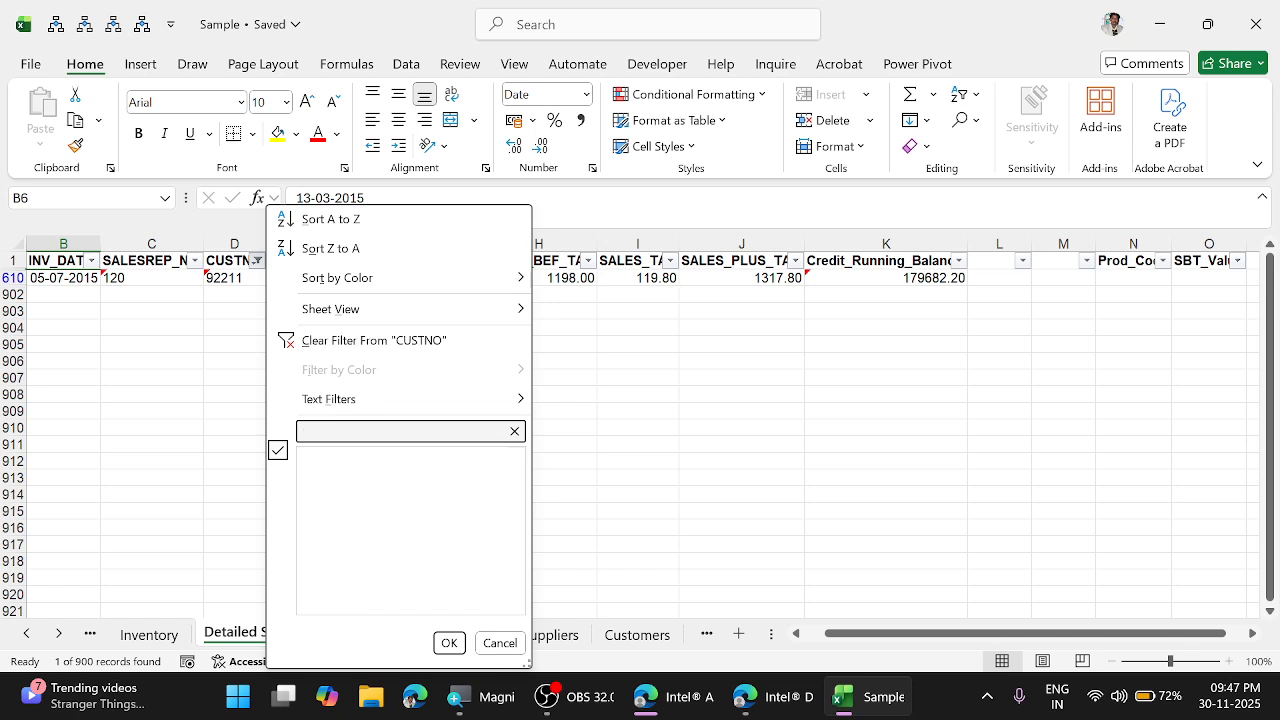
{"action": "key", "text": "Return"}
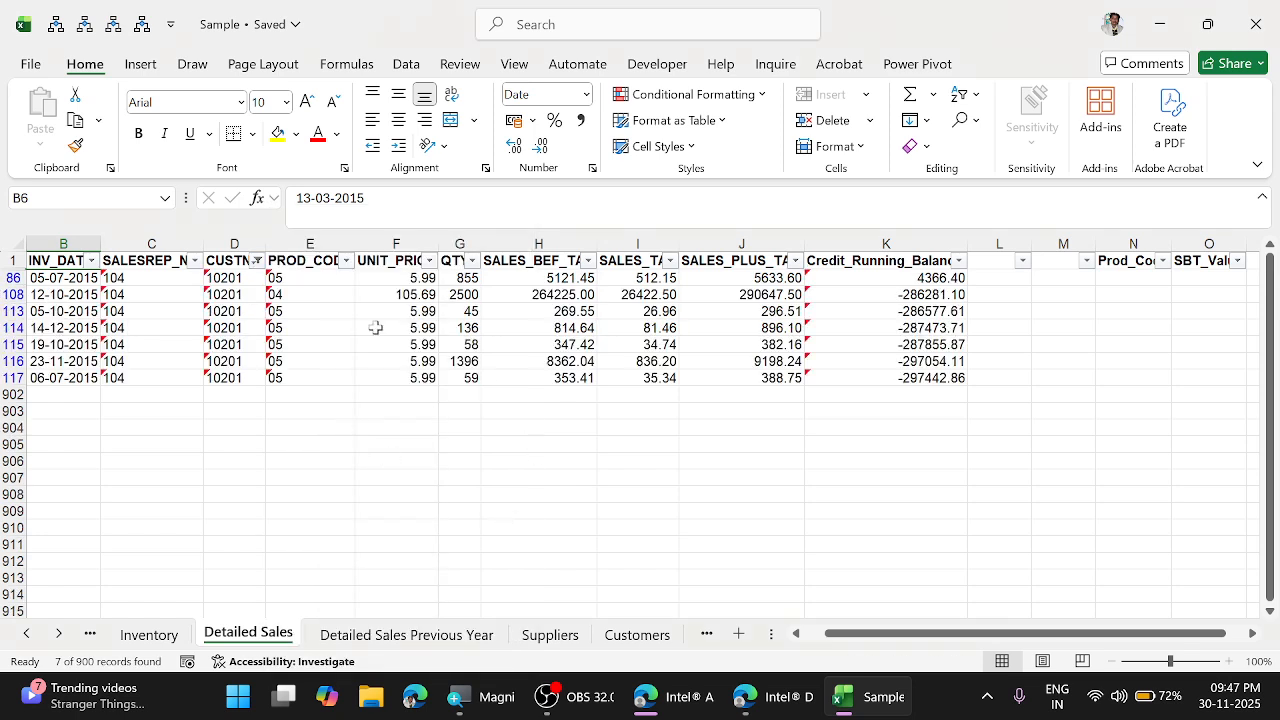
Examine the customer's first filtered row from CUSTNO across to SALES_PLUS_TAX and the Credit_Running_Balance formula in K86.
{"action": "left_click", "coordinate": [227, 281]}
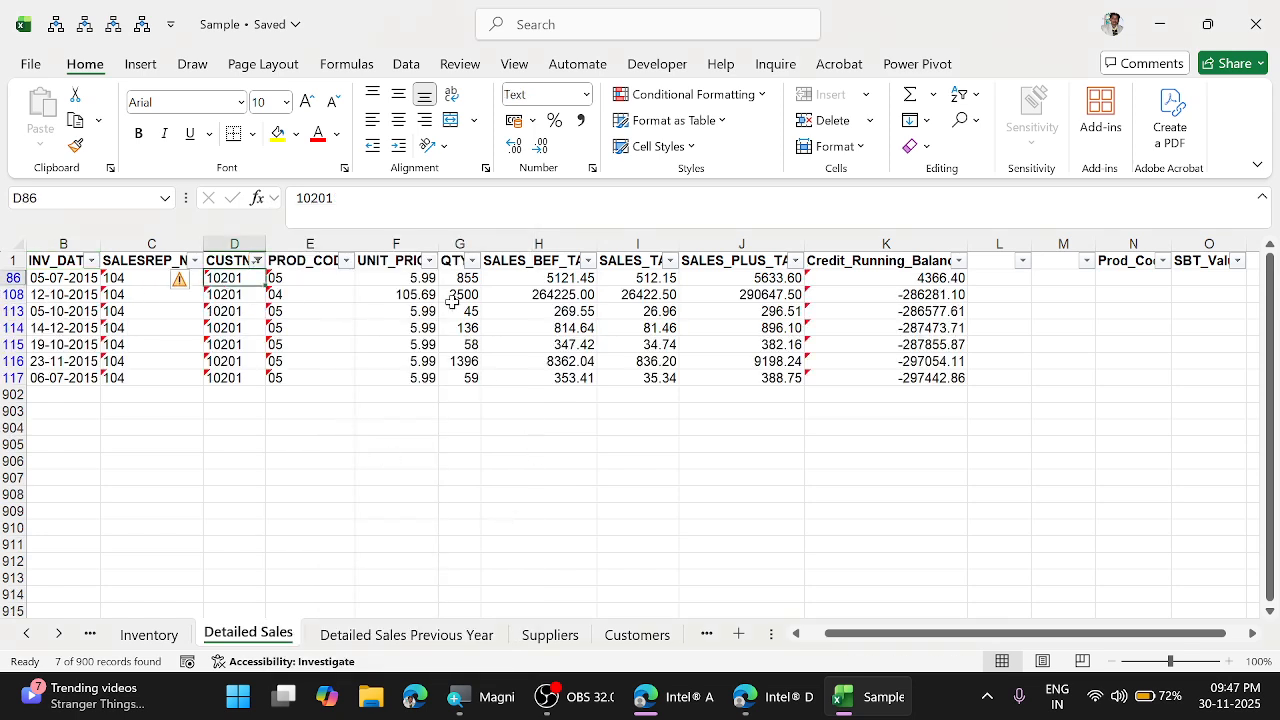
{"action": "key", "text": "Right"}
{"action": "key", "text": "Right"}
{"action": "key", "text": "Right"}
{"action": "key", "text": "Right"}
{"action": "key", "text": "Right"}
{"action": "key", "text": "Right"}
{"action": "key", "text": "Right"}
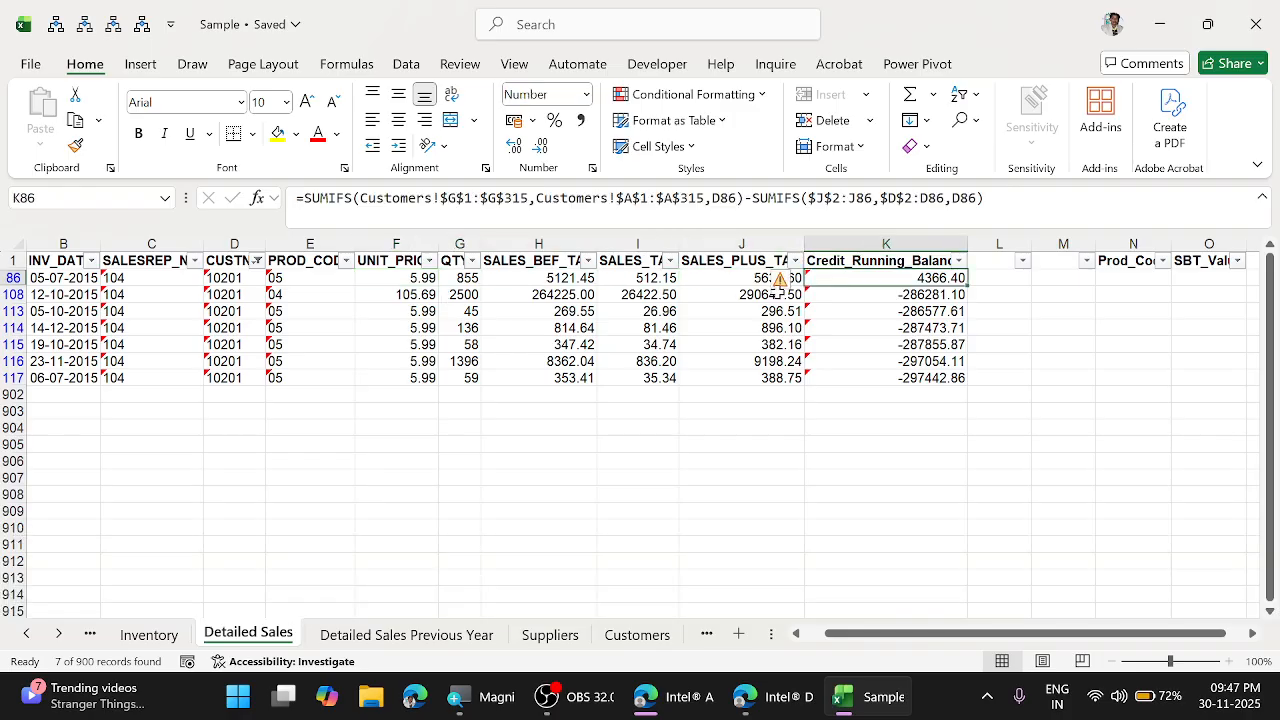
{"action": "key", "text": "Left"}
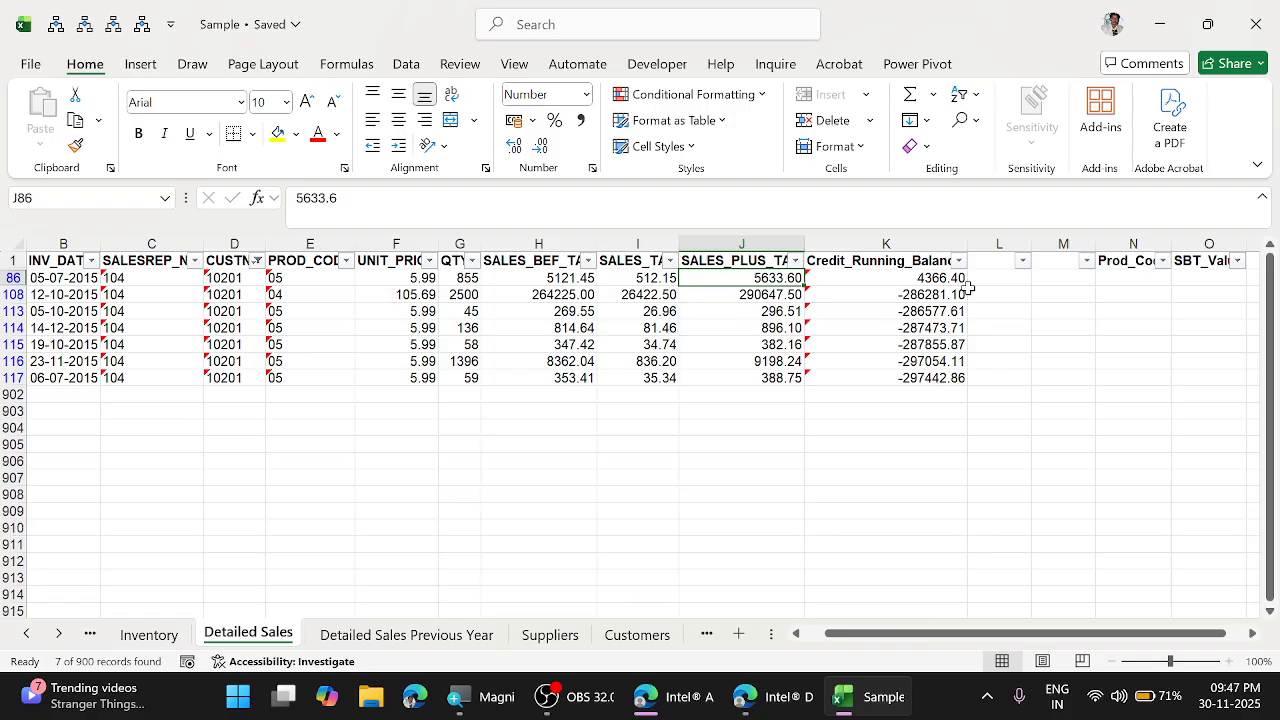
{"action": "left_click", "coordinate": [936, 278]}
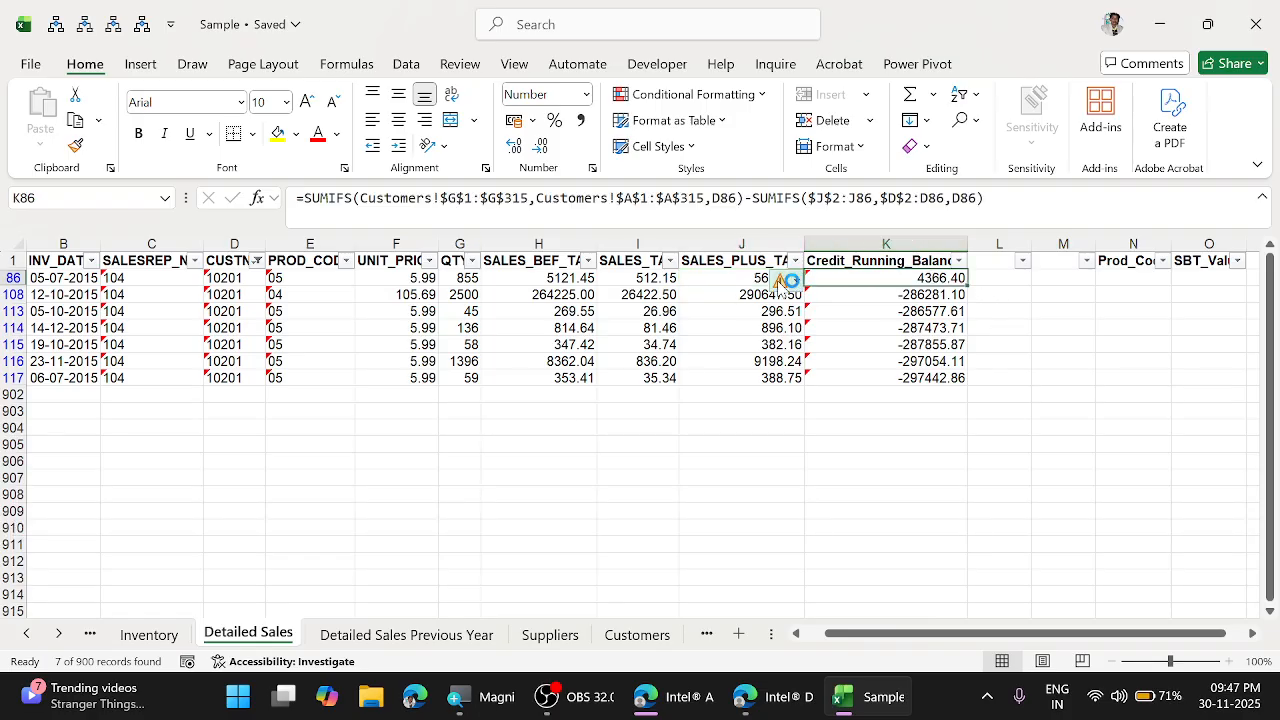
Find the filtered customer's number in the Customers sheet to check its CREDIT_LIM value.
{"action": "left_click", "coordinate": [625, 638]}
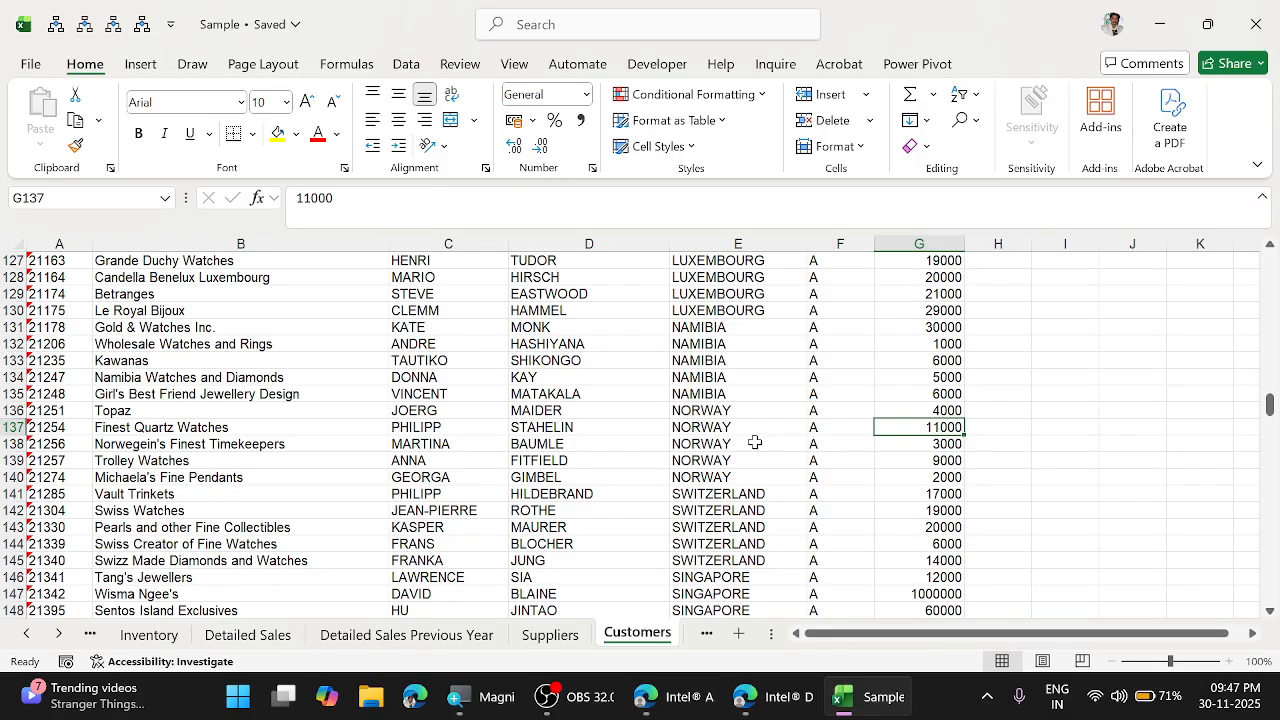
{"action": "key", "text": "ctrl+f"}
{"action": "type", "text": "10201"}
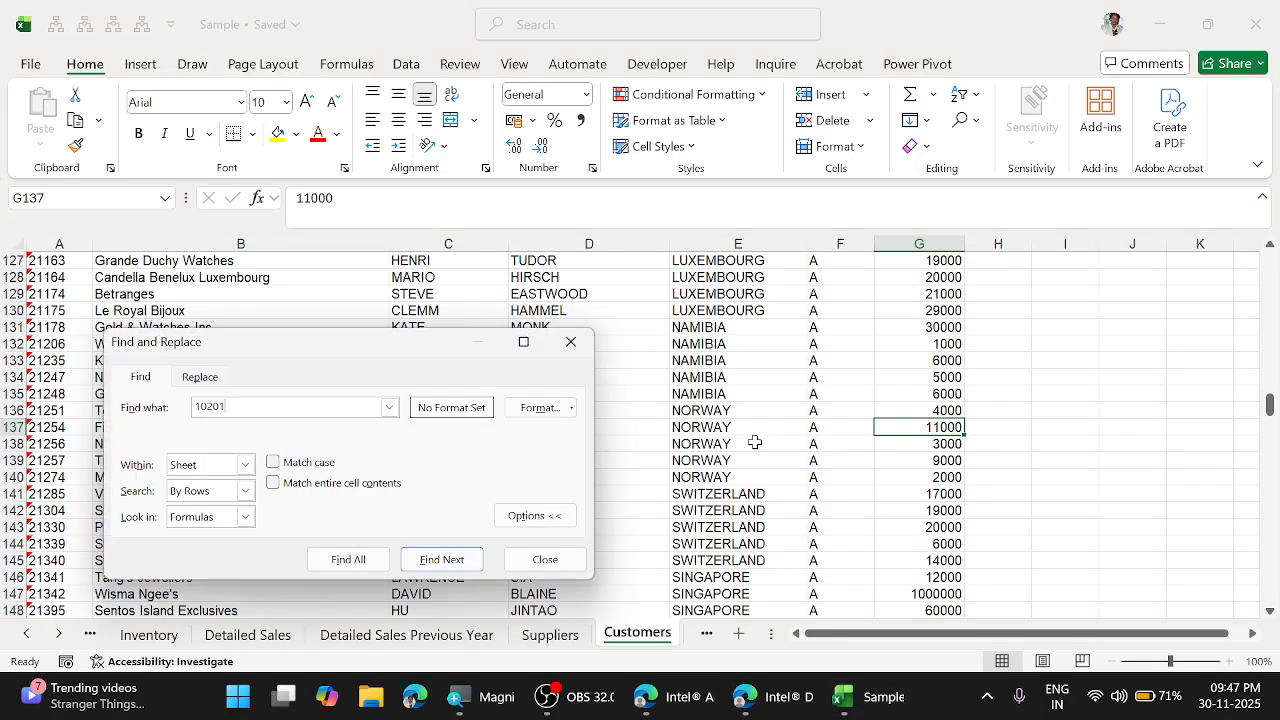
{"action": "key", "text": "Return"}
{"action": "key", "text": "Escape"}
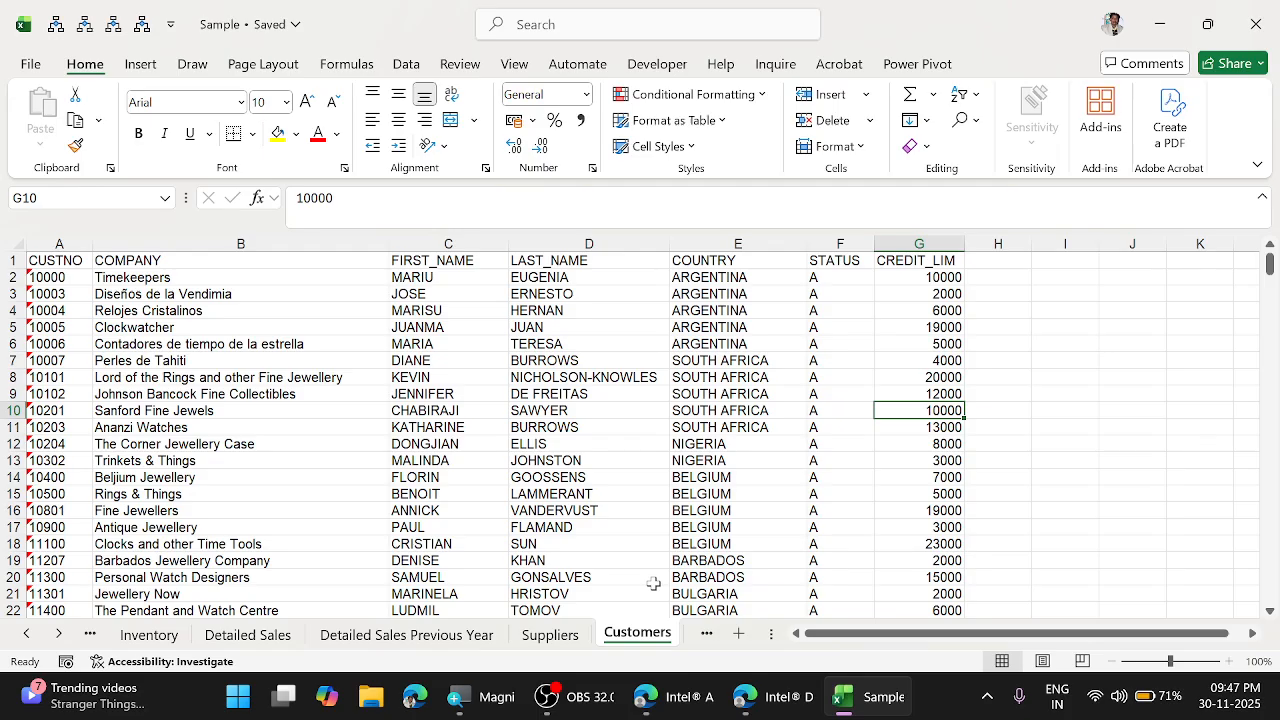
Return to Detailed Sales and check the sum of SALES_PLUS_TAX and Credit_Running_Balance in row 86 against the credit limit.
{"action": "key", "text": "ctrl+Page_Up"}
{"action": "key", "text": "ctrl+Page_Up"}
{"action": "key", "text": "ctrl+Page_Up"}
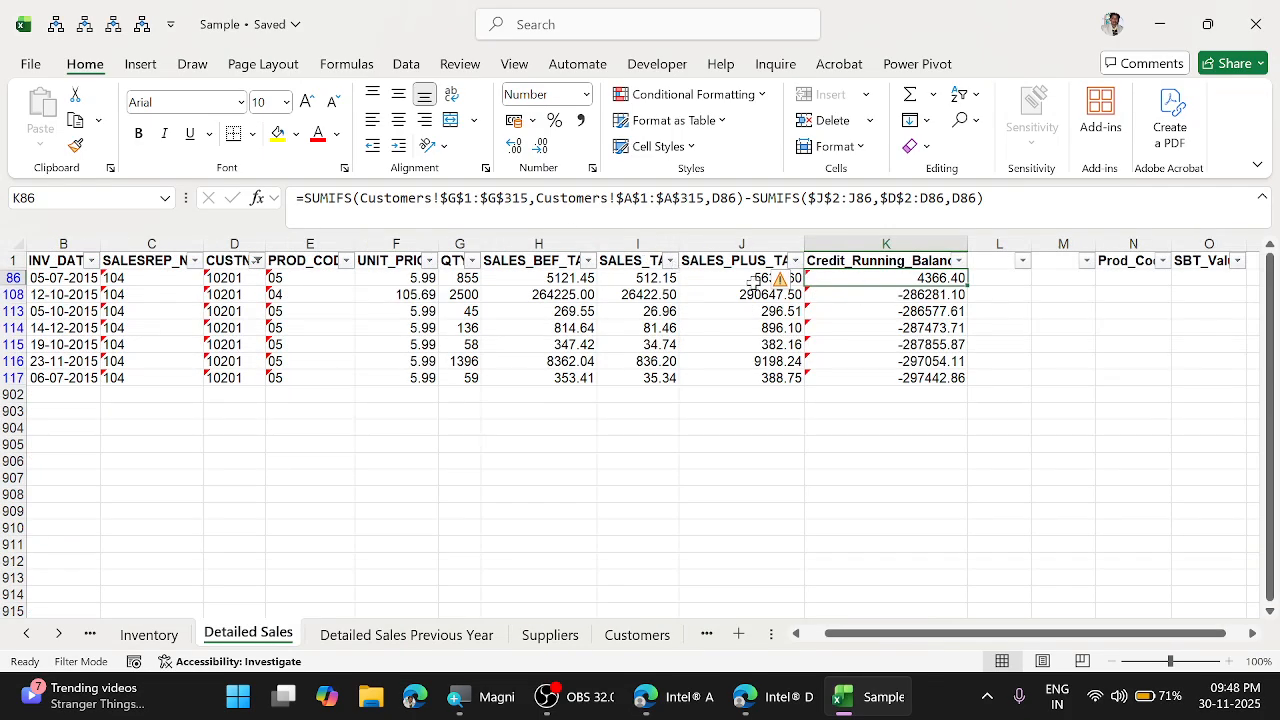
{"action": "left_click", "coordinate": [755, 283]}
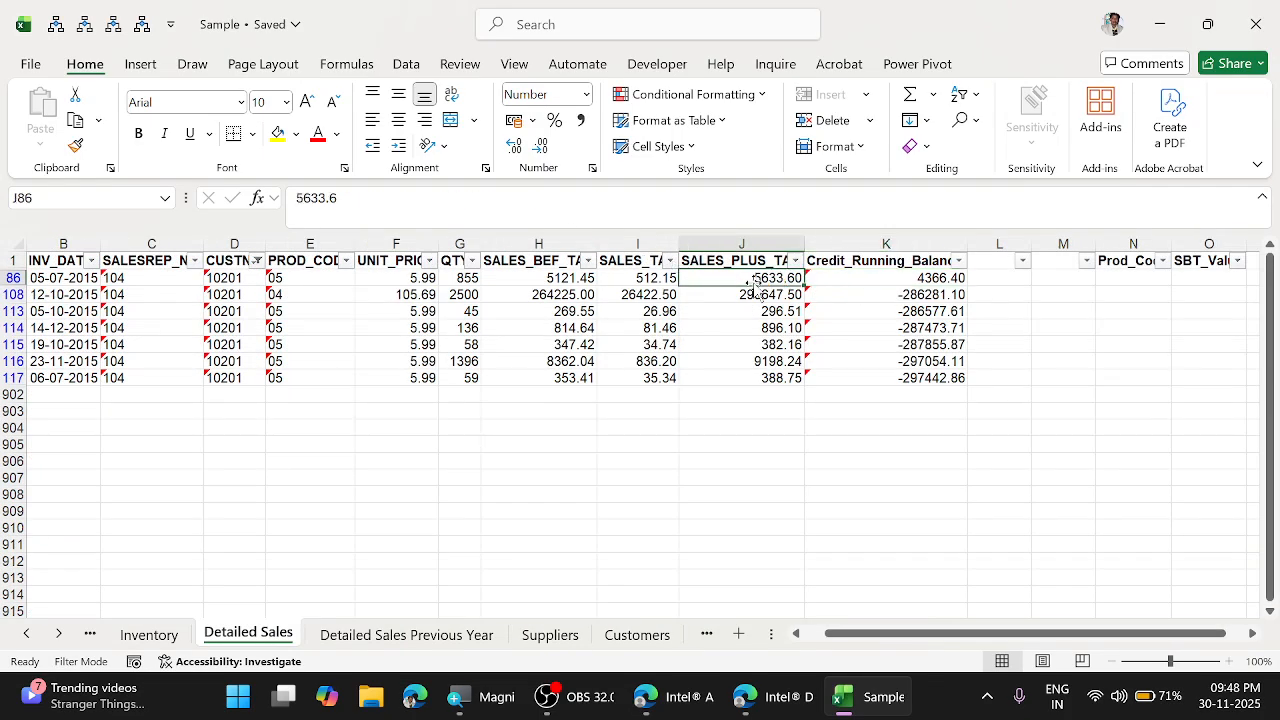
{"action": "left_click", "coordinate": [907, 283]}
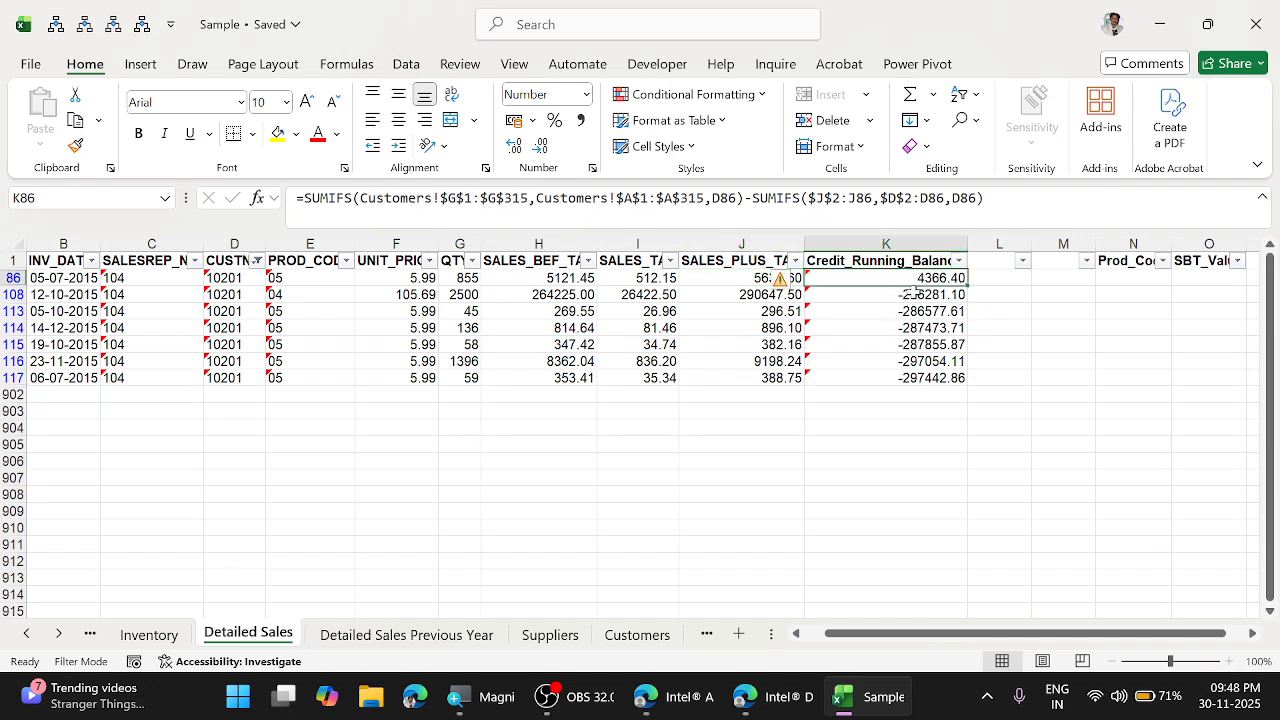
{"action": "left_click", "coordinate": [758, 278]}
{"action": "key", "text": "shift+Right"}
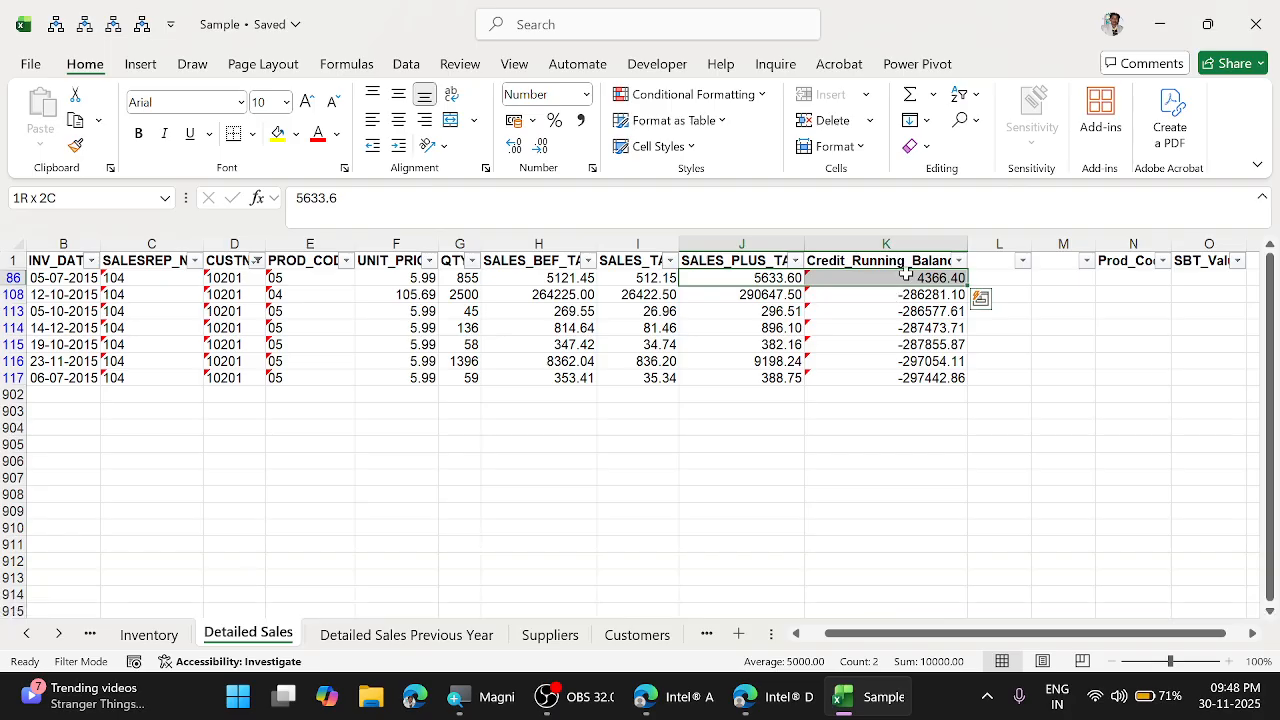
{"action": "key", "text": "Right"}
Check the row 108 sale against its running balance, and inspect the formulas in K117 and K86 without changing them.
{"action": "left_click", "coordinate": [721, 298]}
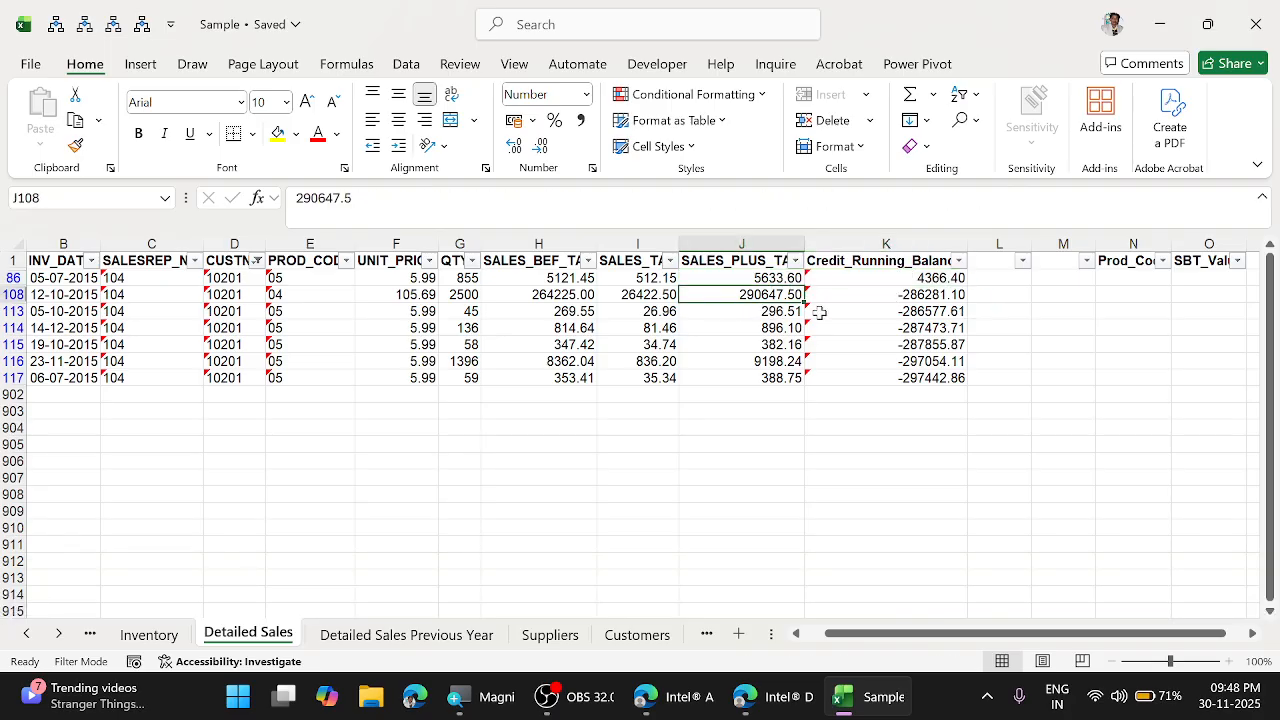
{"action": "left_click", "coordinate": [918, 298]}
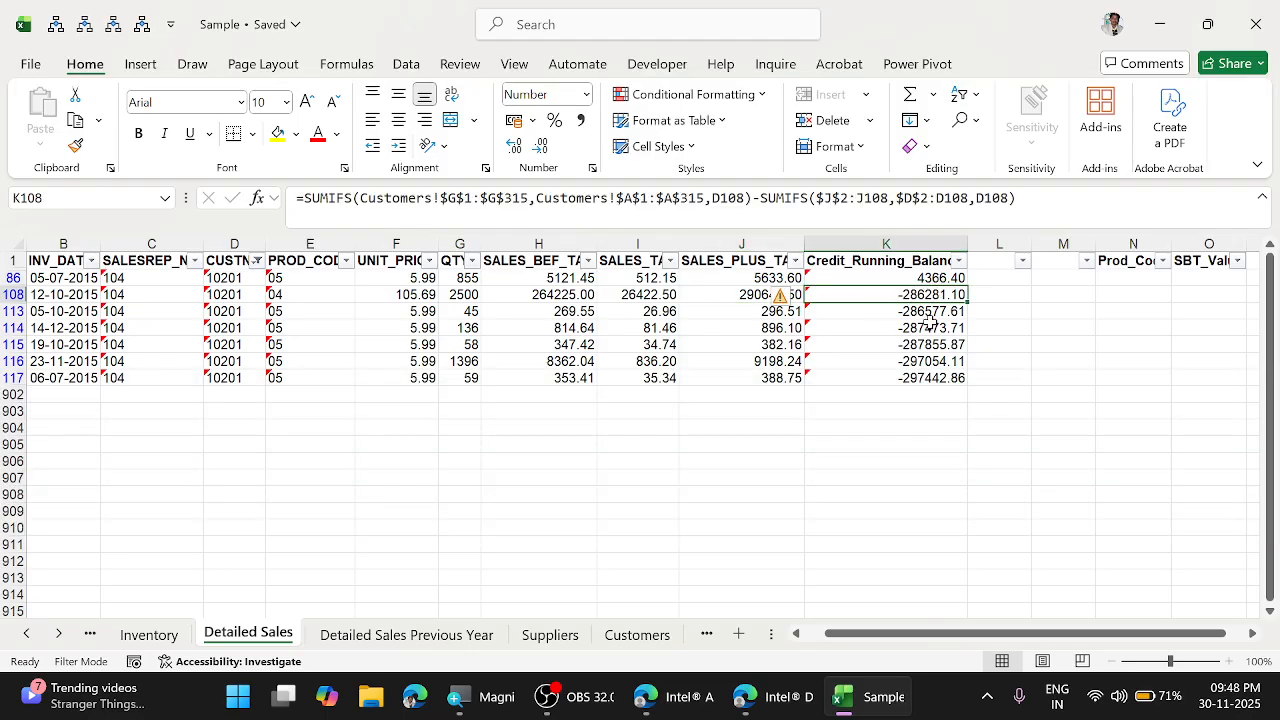
{"action": "left_click", "coordinate": [905, 377]}
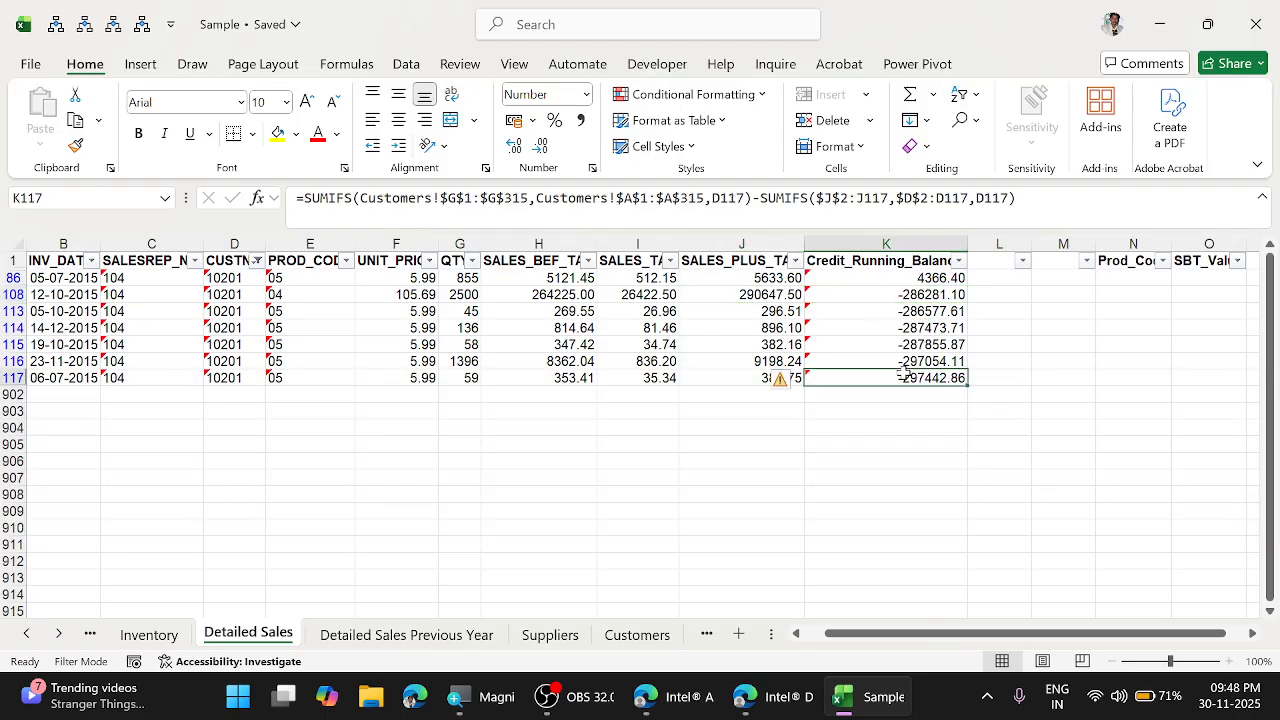
{"action": "double_click", "coordinate": [905, 278]}
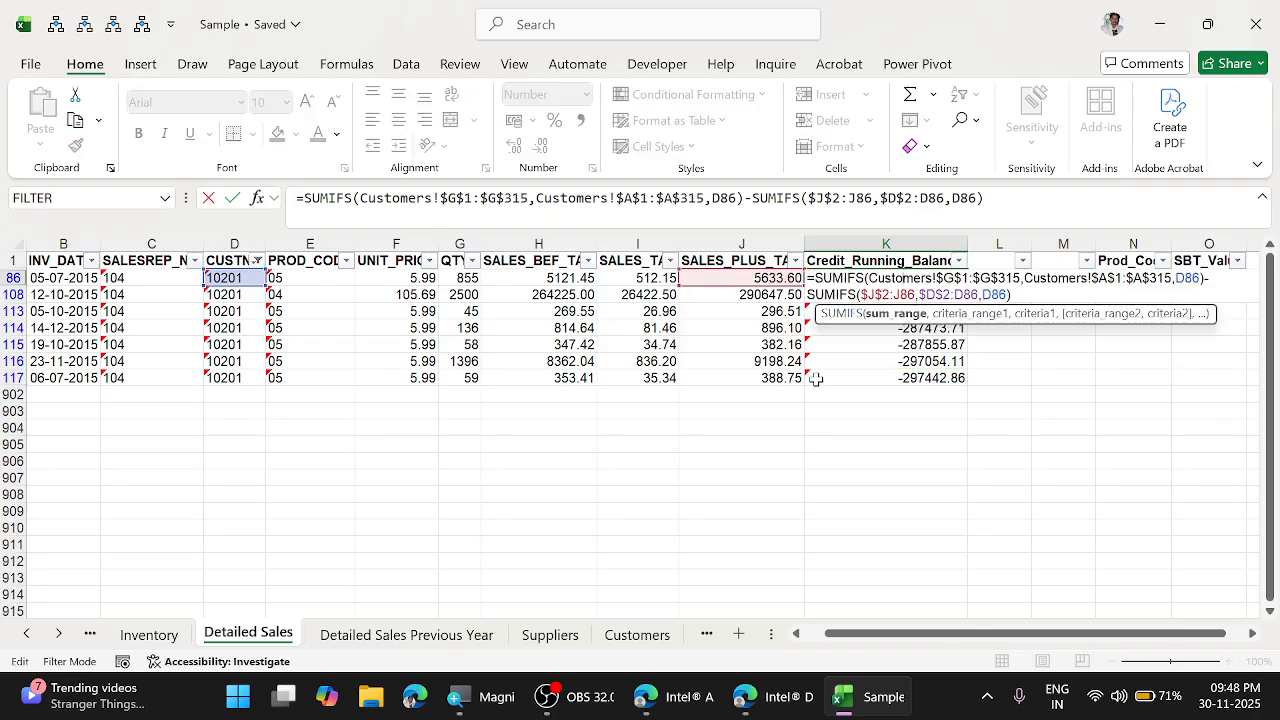
{"action": "key", "text": "Escape"}
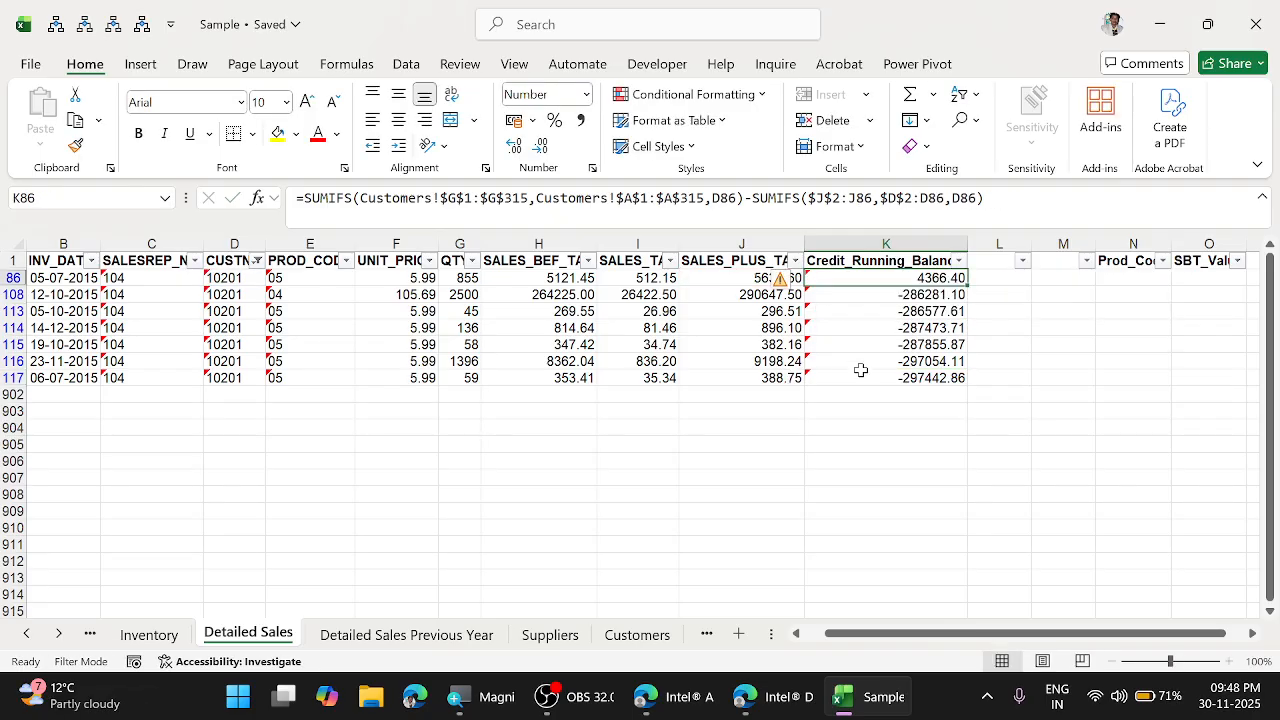
Undo the CUSTNO filters, the header-row filtering and the fill of Credit_Running_Balance below K2.
{"action": "left_click", "coordinate": [849, 259]}
{"action": "key", "text": "ctrl+z"}
{"action": "key", "text": "ctrl+z"}
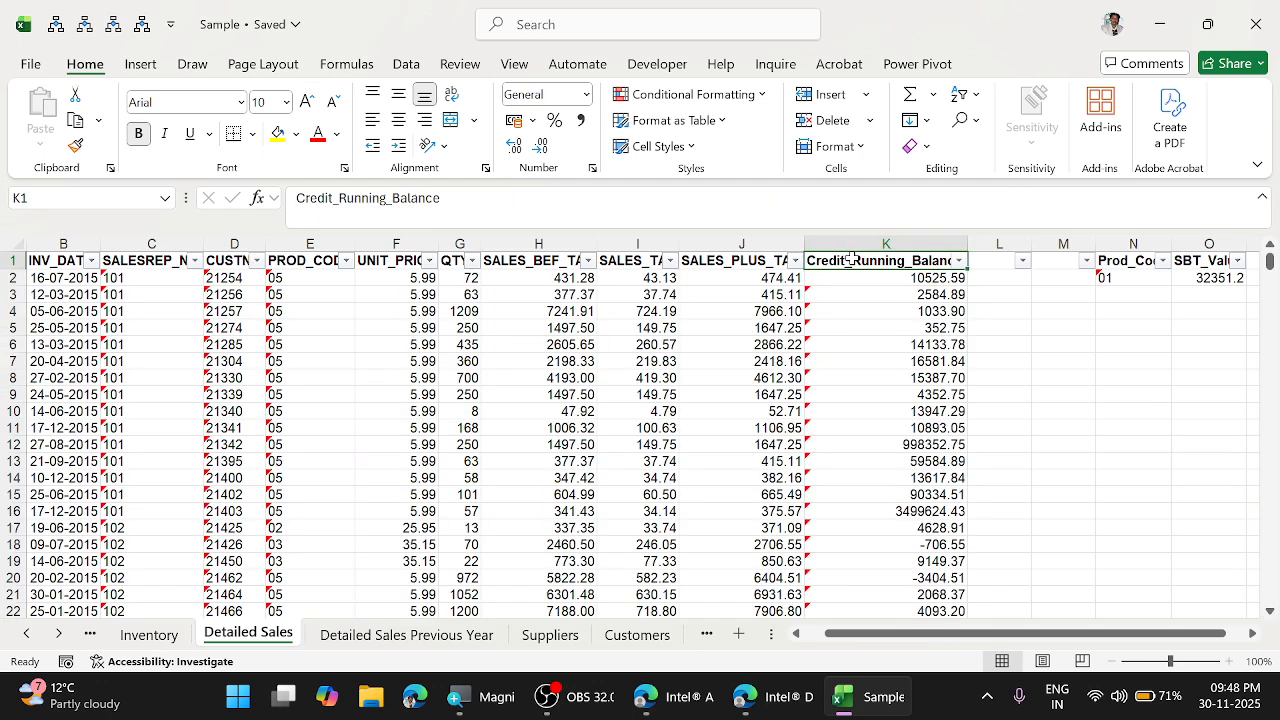
{"action": "key", "text": "ctrl+z"}
{"action": "key", "text": "ctrl+z"}
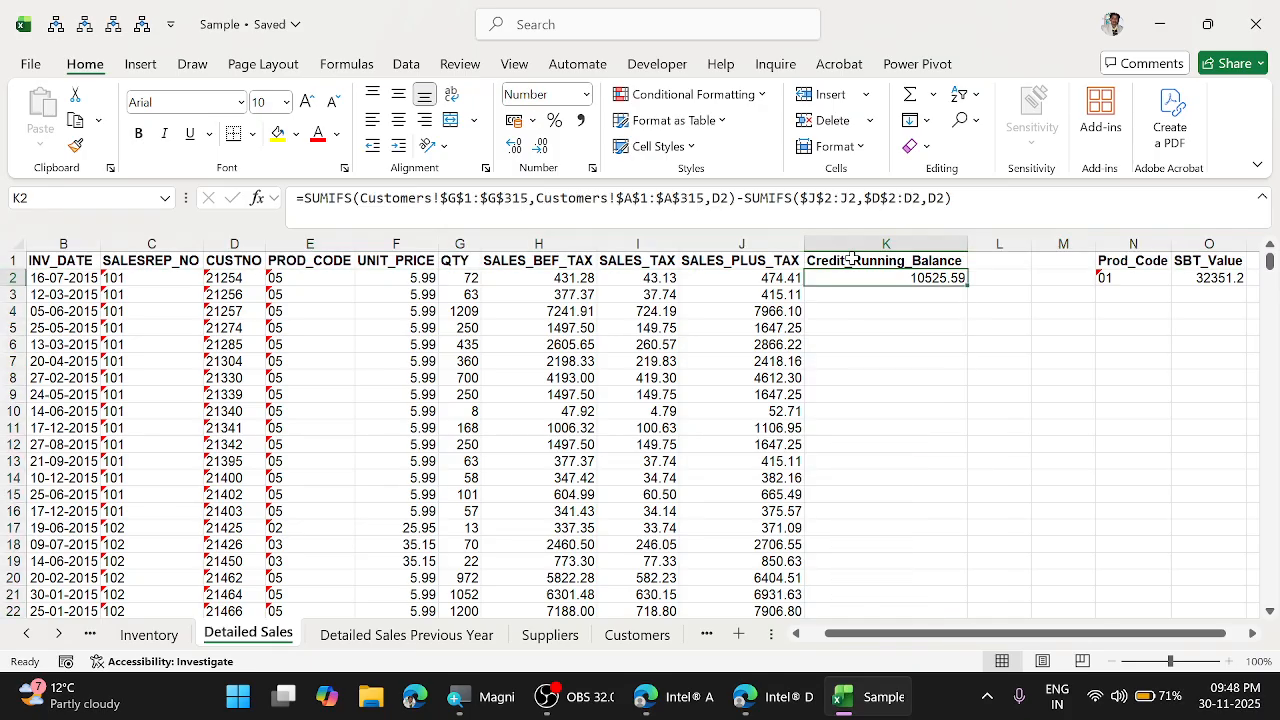
Open the K2 Credit_Running_Balance formula for editing.
{"action": "key", "text": "F2"}
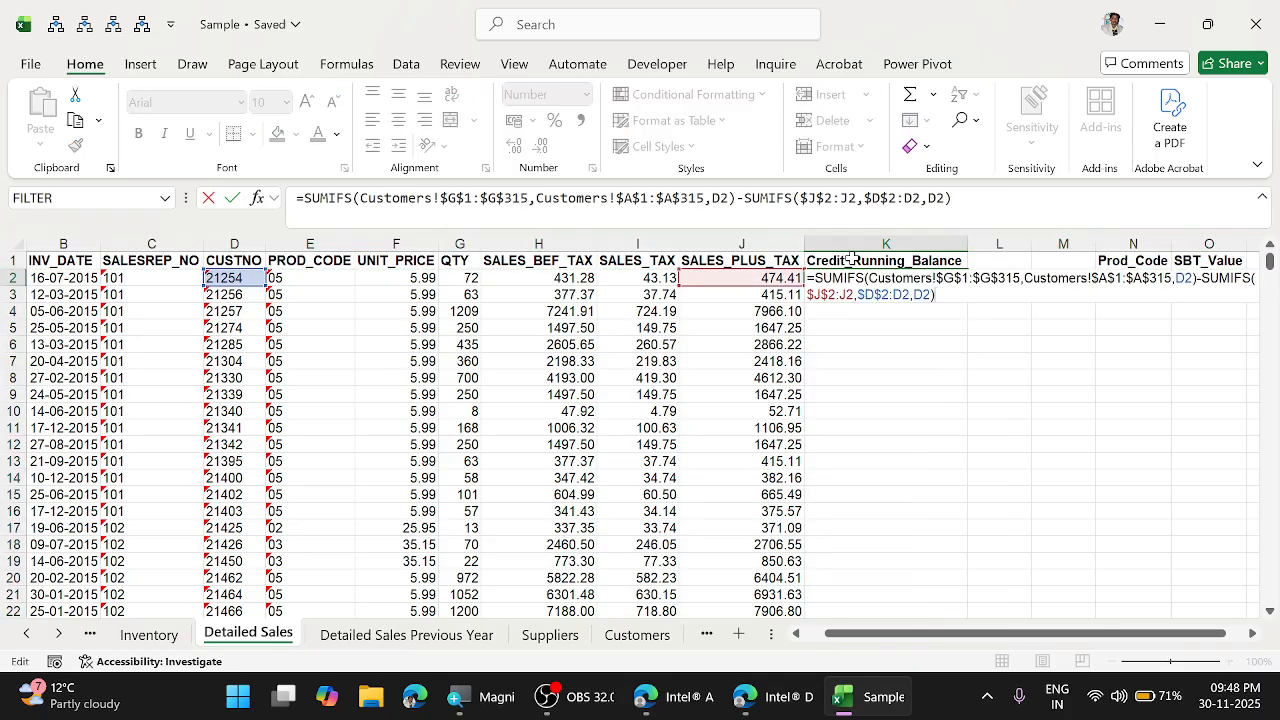